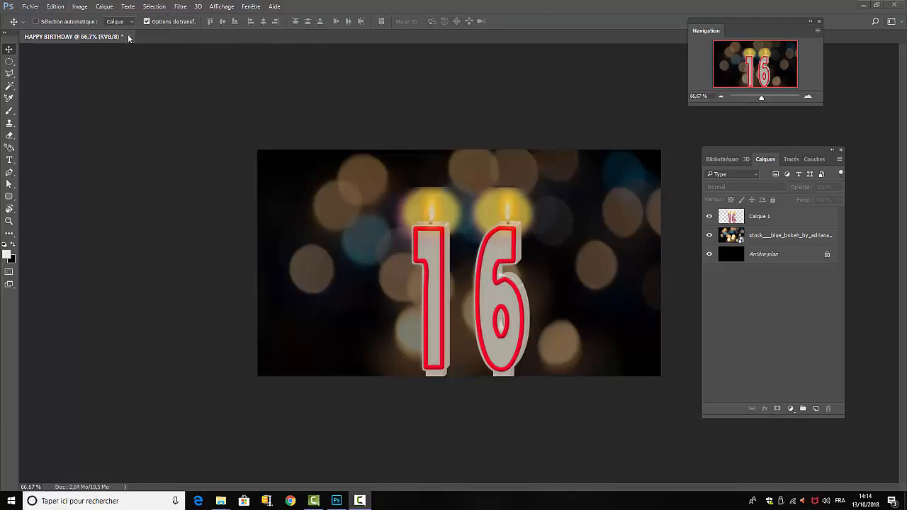
Step: Close the open HAPPY BIRTHDAY document without saving its changes
key("ctrl+q")
left_click(478, 184)
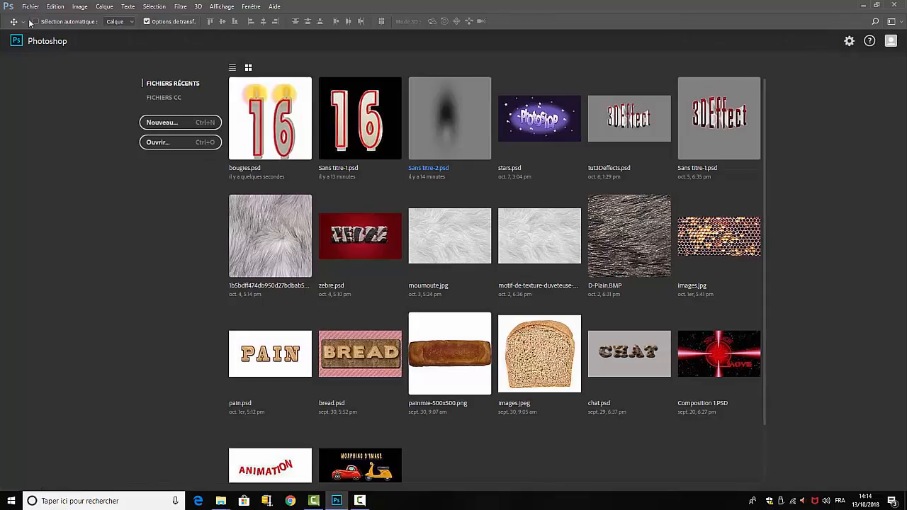
Step: Create a new 720 x 600 pixel RGB document at 300 pixels per inch with a black background
left_click(169, 126)
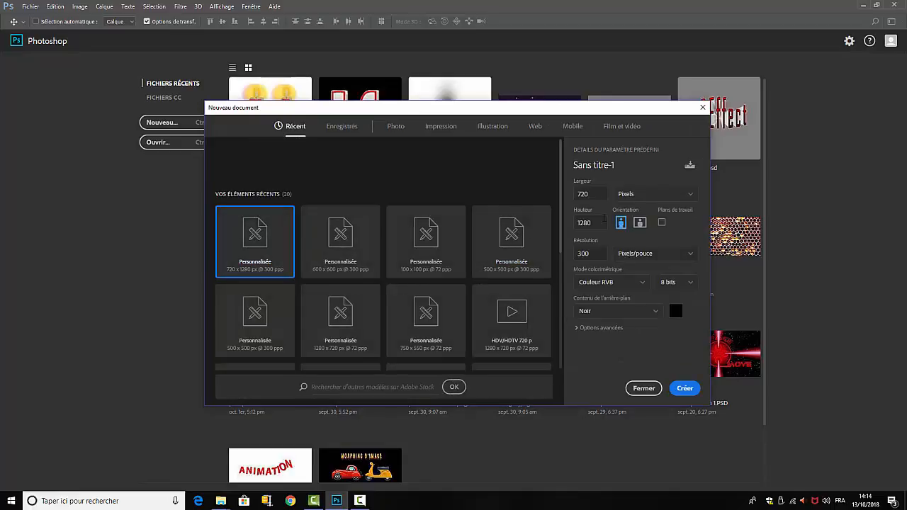
left_click_drag(593, 223, 569, 225)
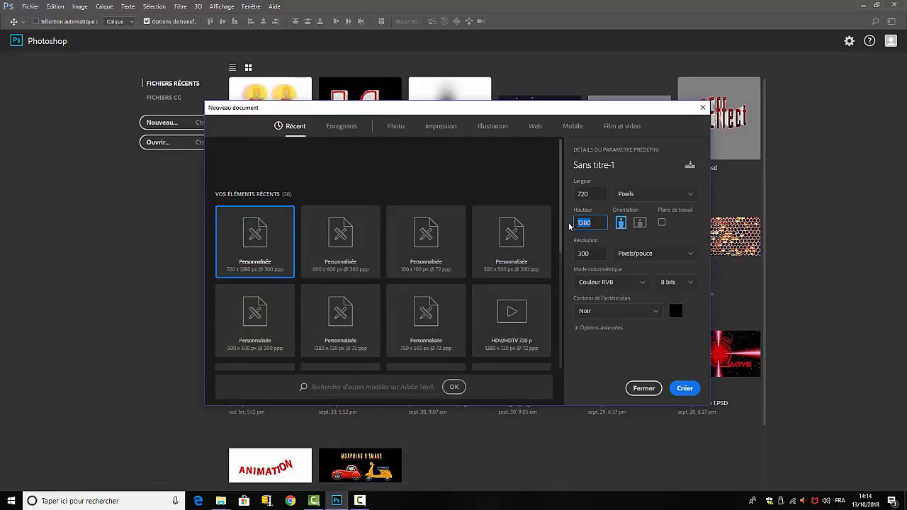
type("600")
left_click_drag(597, 253, 553, 253)
type("60")
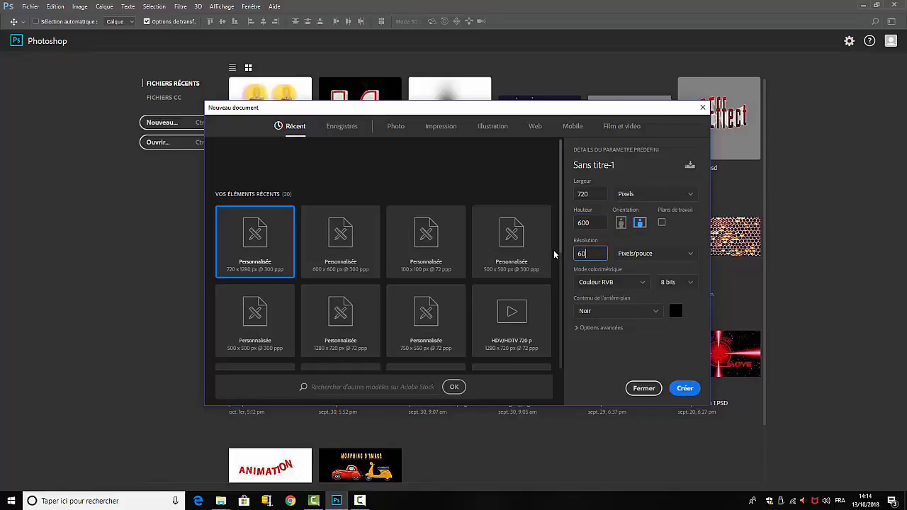
type("0")
left_click_drag(593, 256, 554, 259)
type("300")
left_click(636, 270)
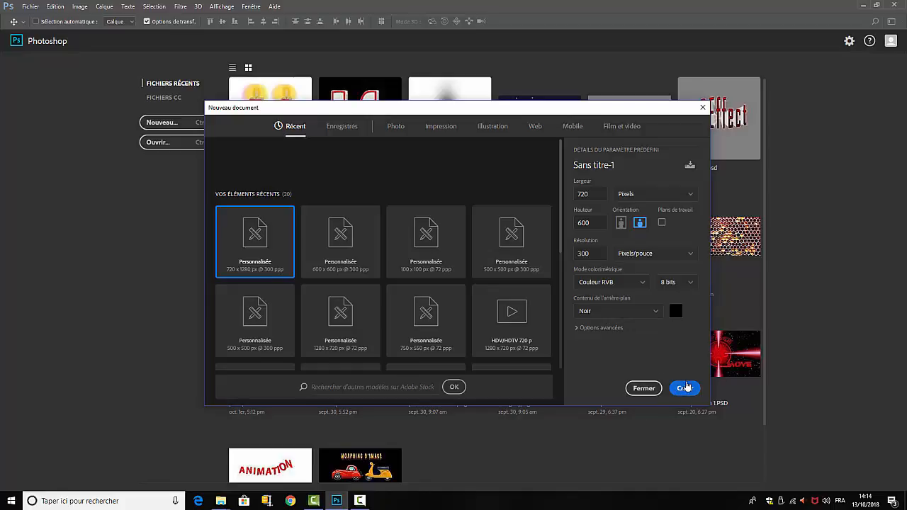
left_click(684, 389)
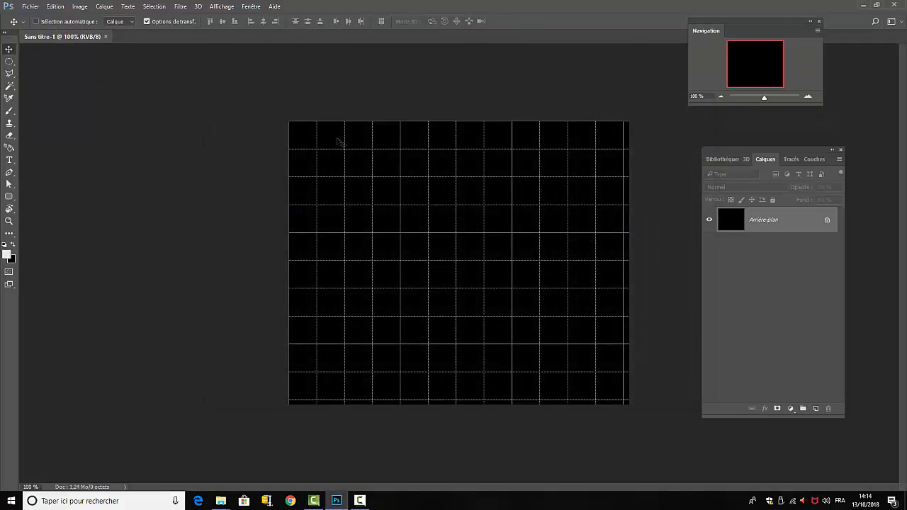
Step: Hide the grid on the canvas by turning off the display of extras
left_click(220, 7)
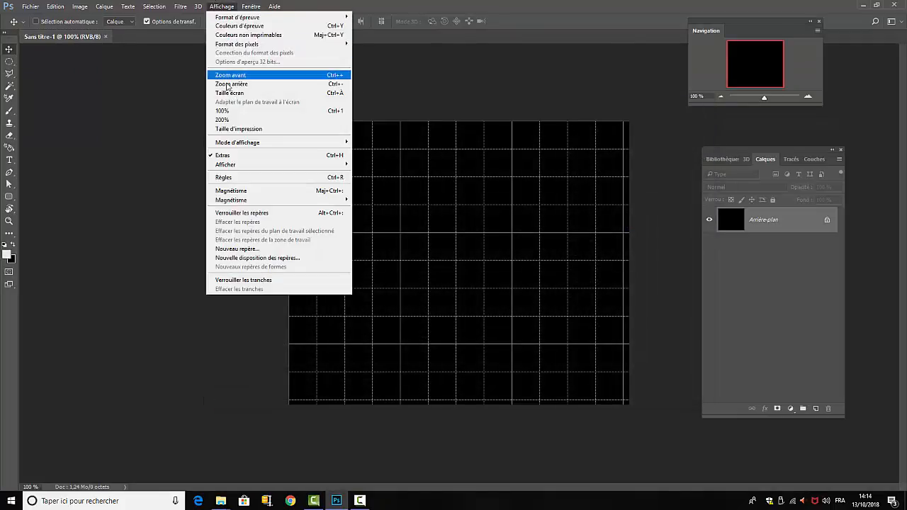
left_click(231, 154)
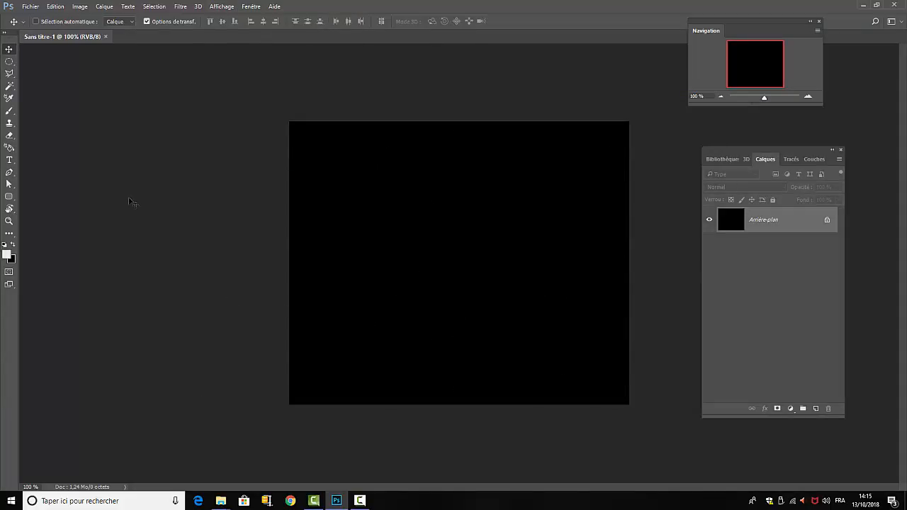
Step: Add the text "15" on the canvas in the Familian font at 250 px, coloured white (FFFFFF)
left_click(9, 161)
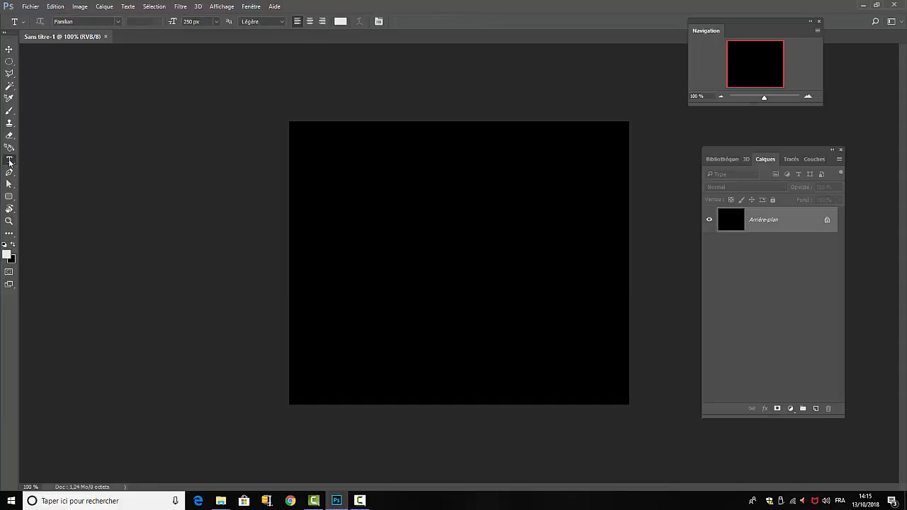
left_click(340, 22)
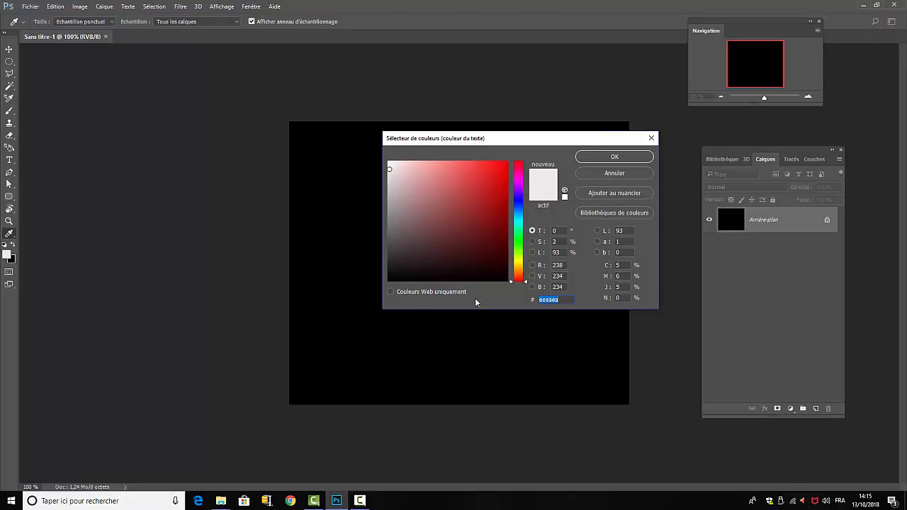
type("FFFFFF")
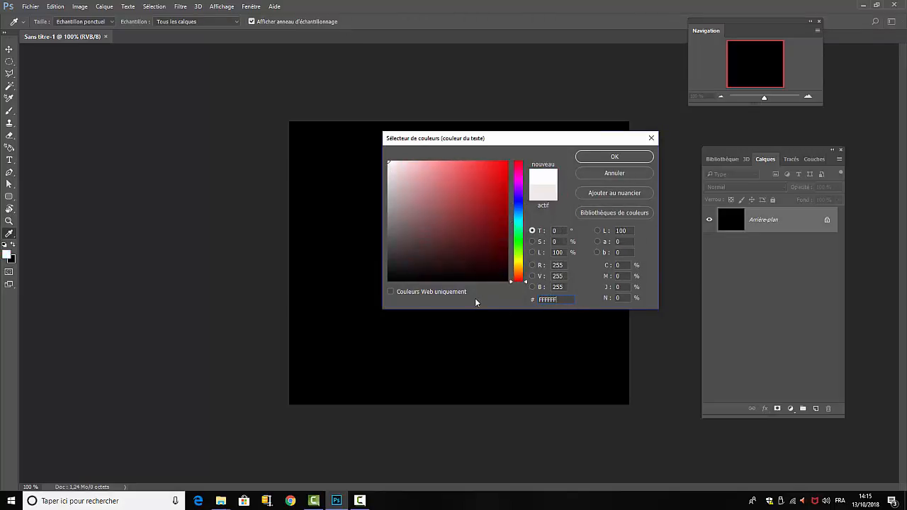
key("Return")
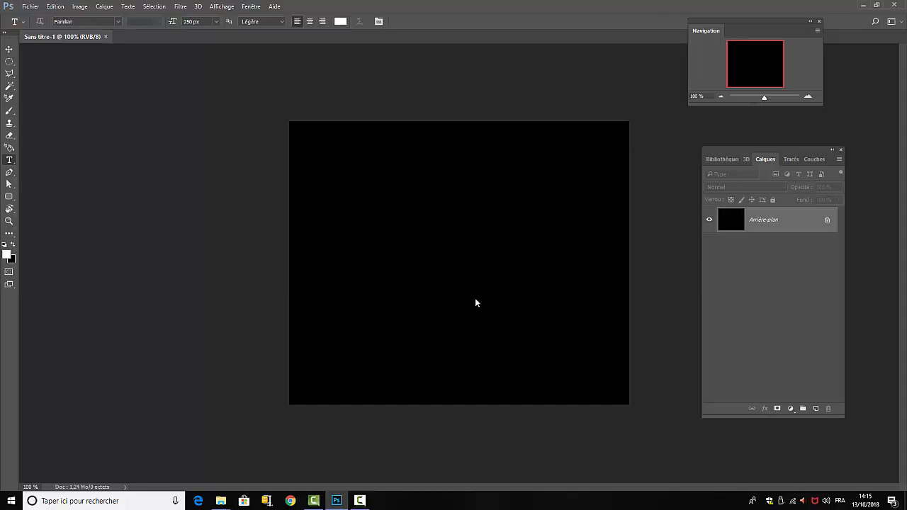
left_click(369, 329)
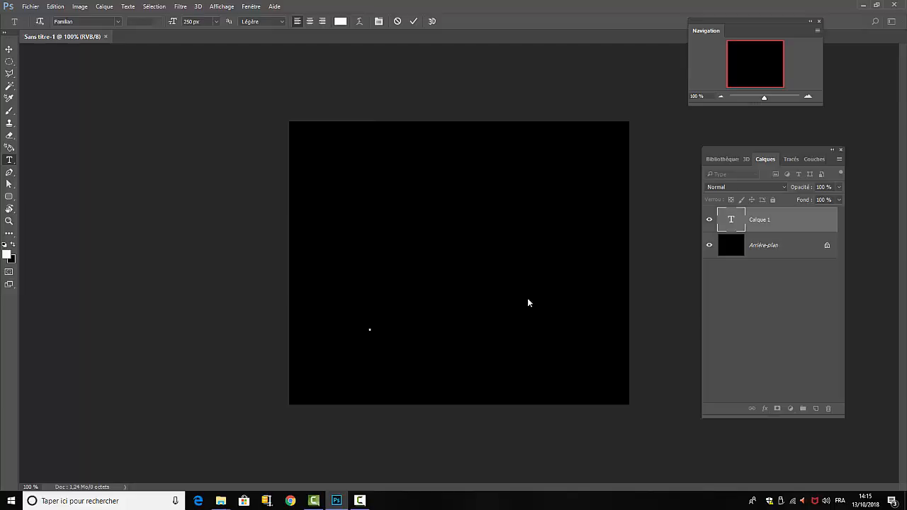
type("1")
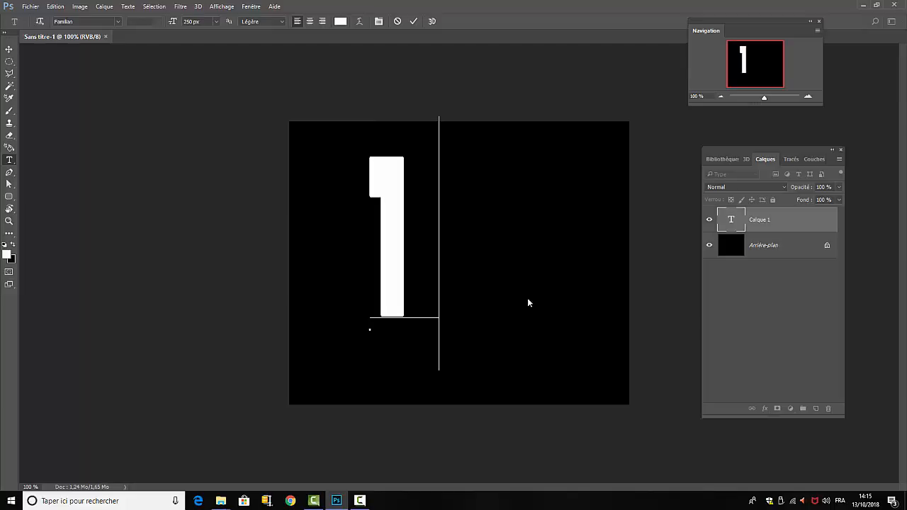
type("5")
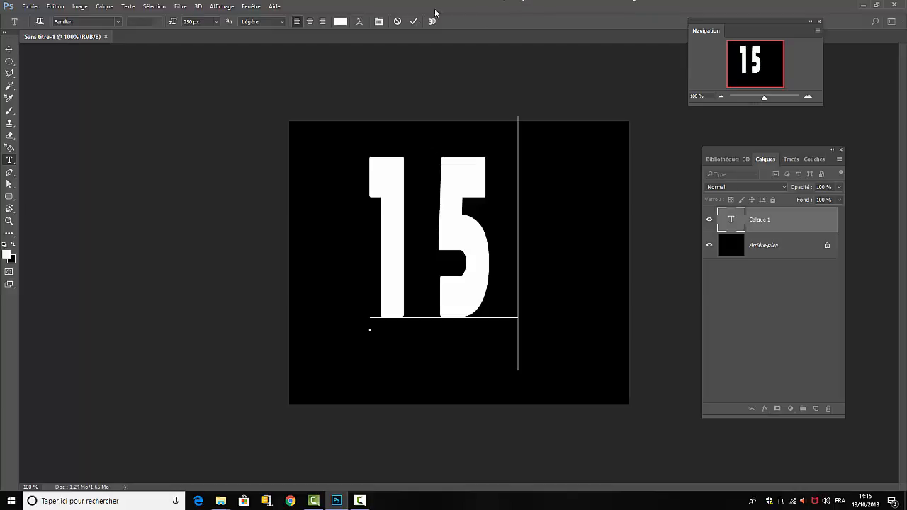
left_click(414, 21)
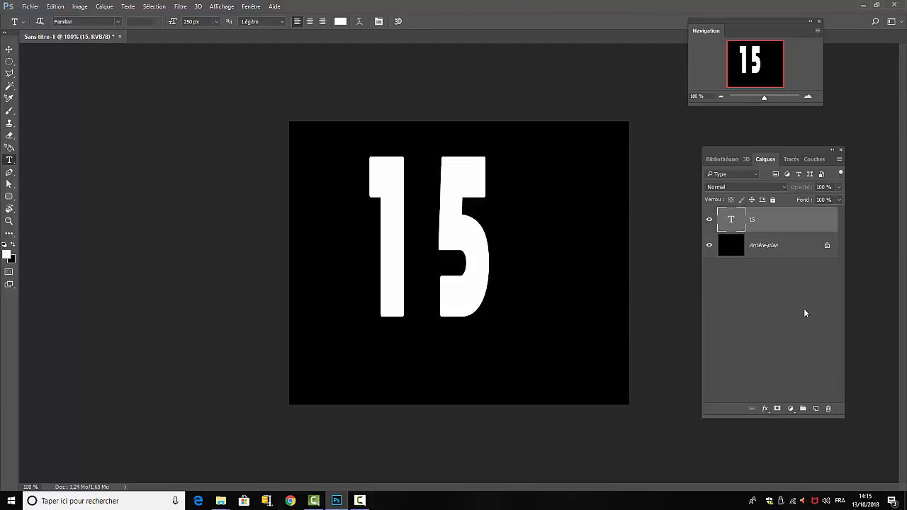
left_click(804, 310)
Step: Centre the "15" text vertically and horizontally on the canvas by aligning it to a full-canvas selection, and deselect
left_click(153, 7)
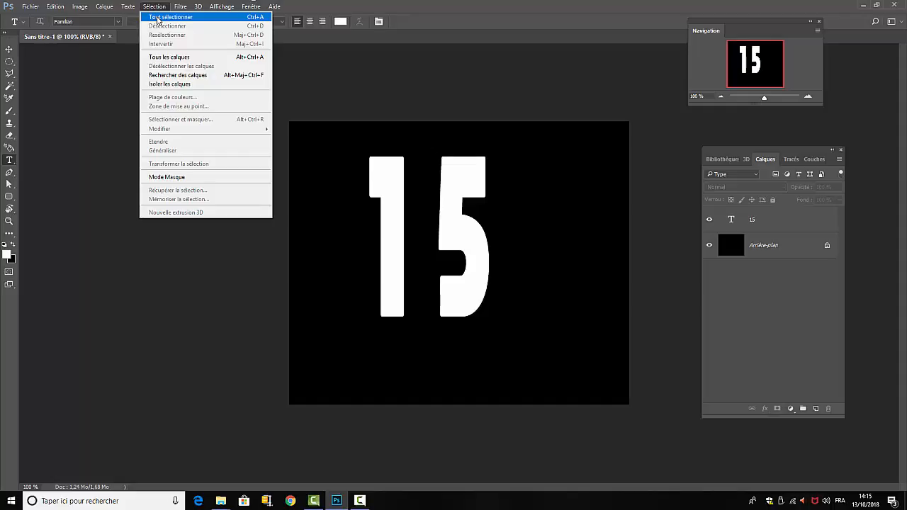
left_click(159, 18)
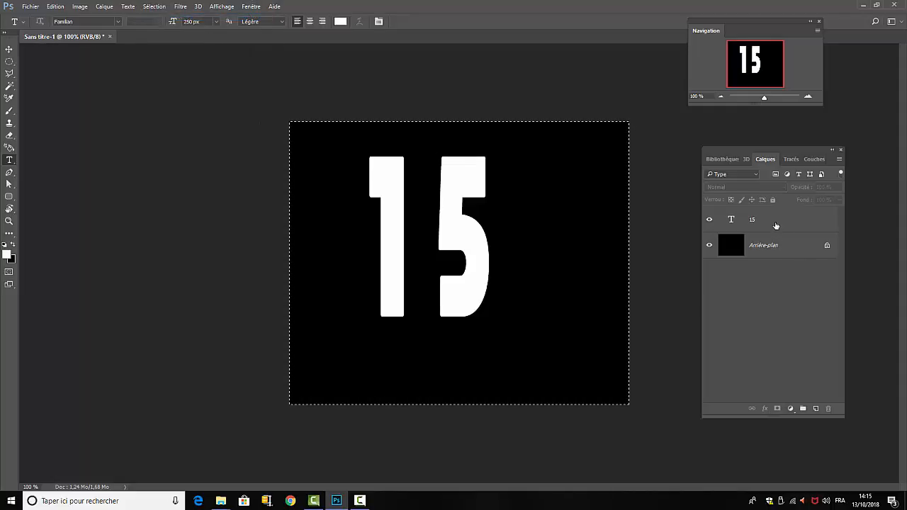
left_click(776, 225)
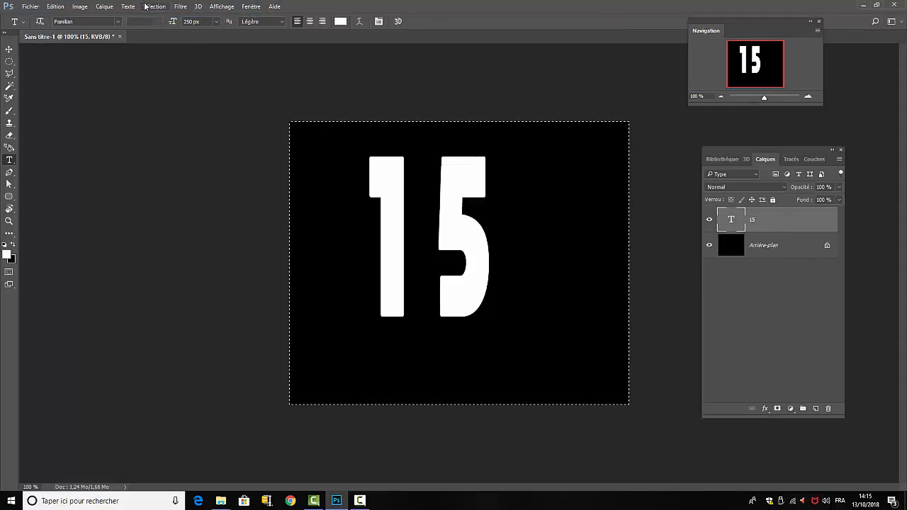
left_click(9, 50)
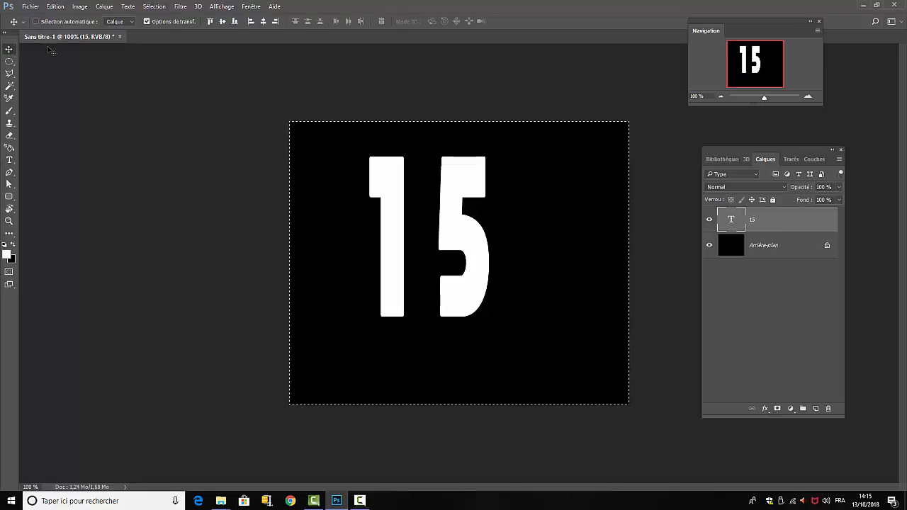
left_click(222, 22)
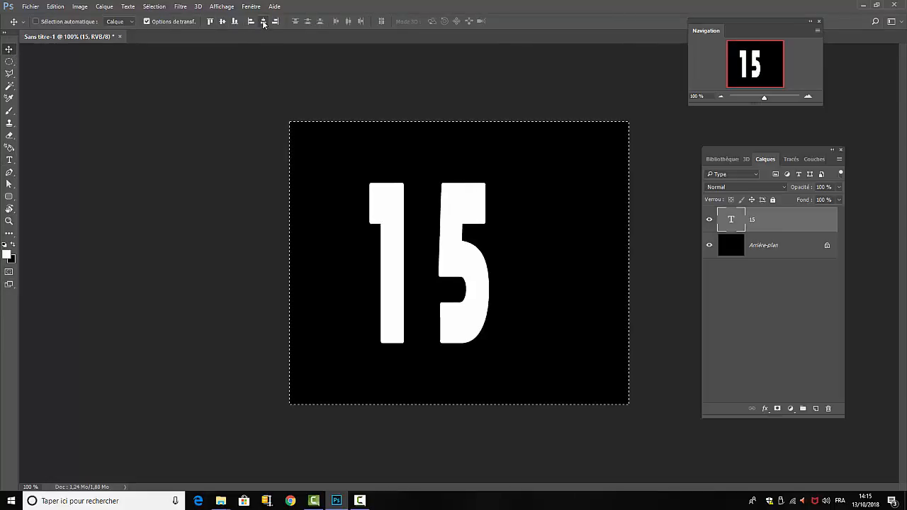
left_click(263, 21)
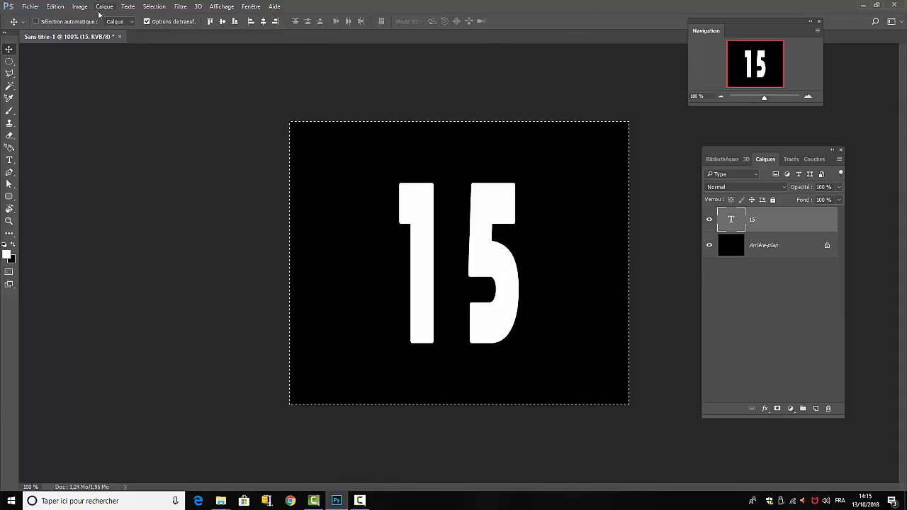
left_click(153, 6)
left_click(167, 26)
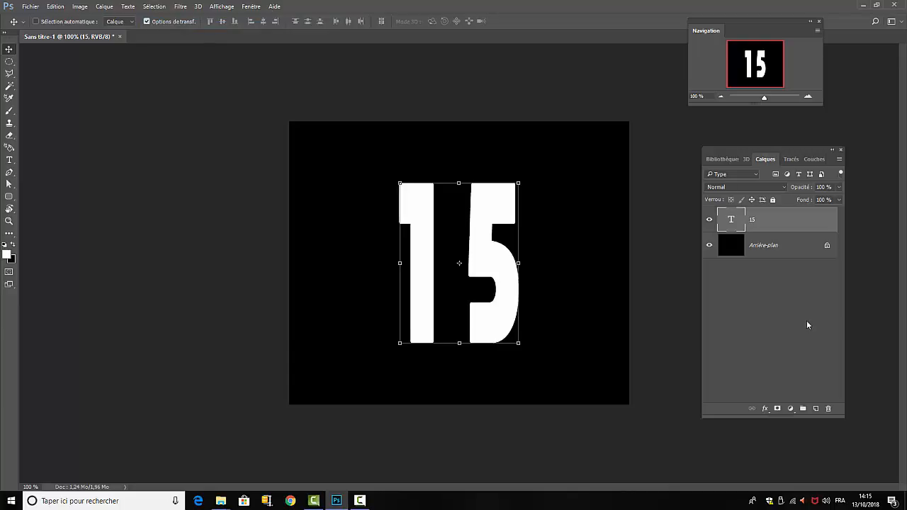
left_click(774, 332)
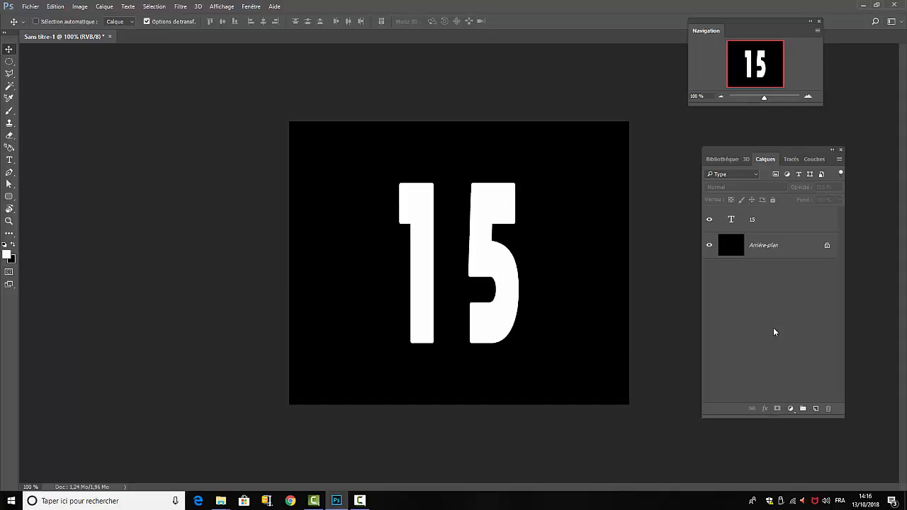
Step: Load the outline of the "15" text layer as a selection and expand it by 3 pixels
left_click(732, 221, "ctrl")
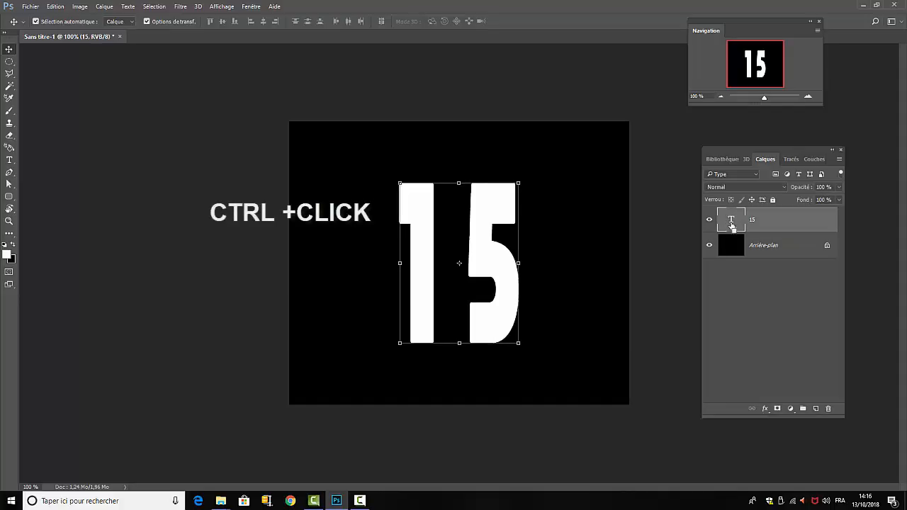
left_click(732, 224, "ctrl")
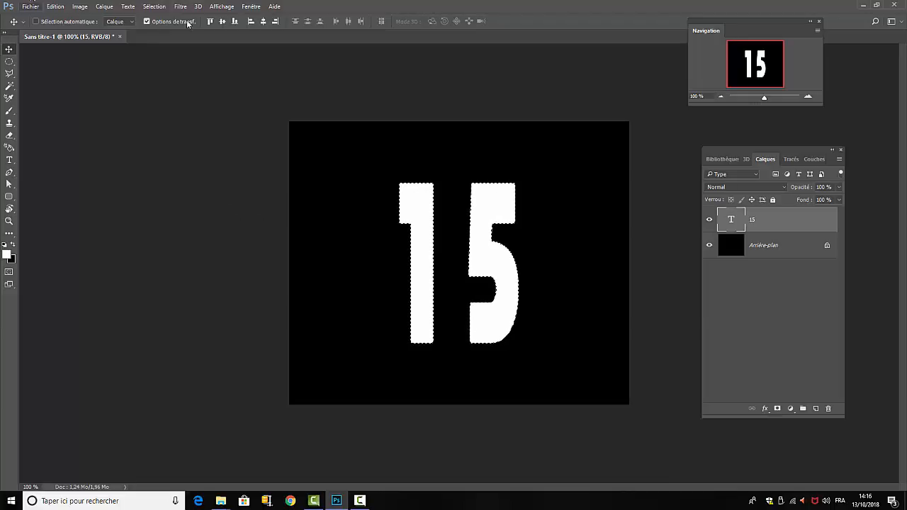
left_click(155, 6)
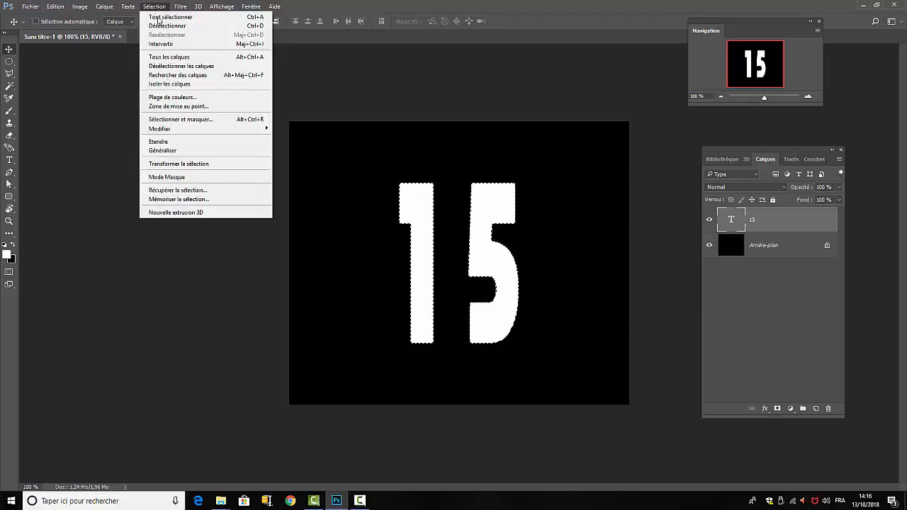
mouse_move(163, 130)
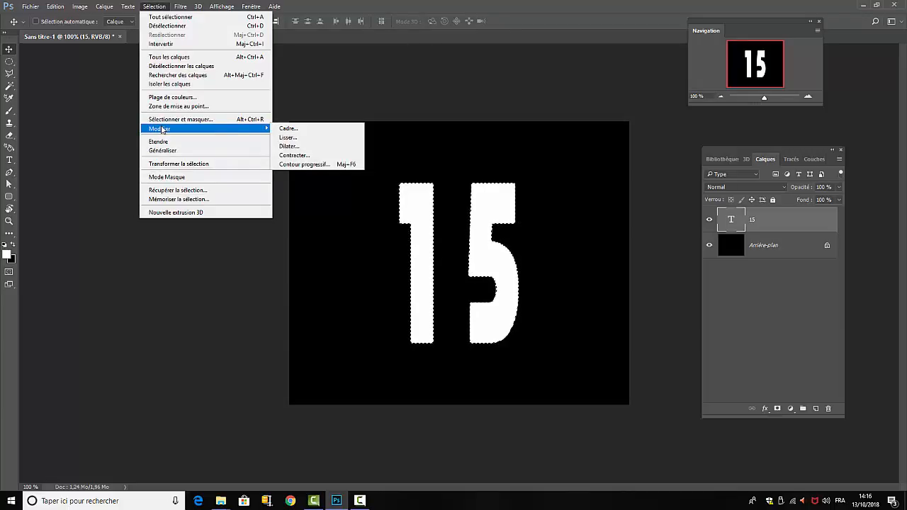
left_click(289, 146)
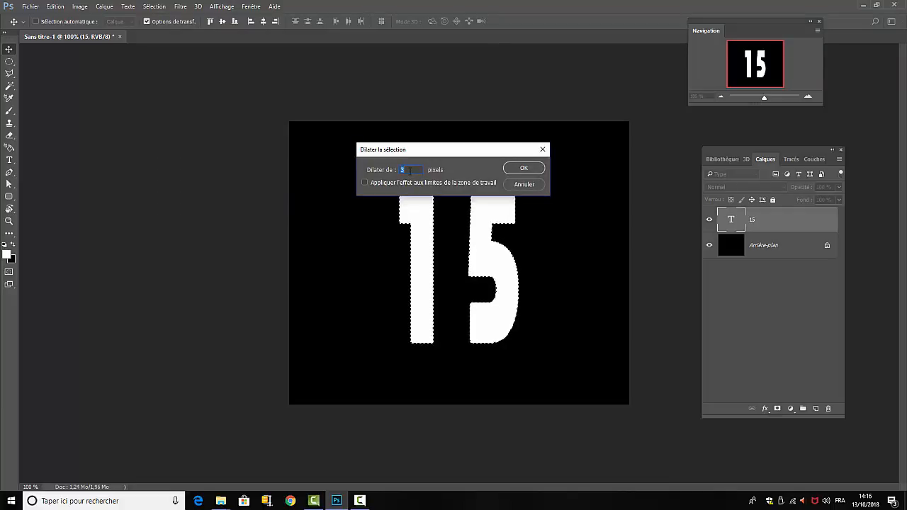
left_click(525, 169)
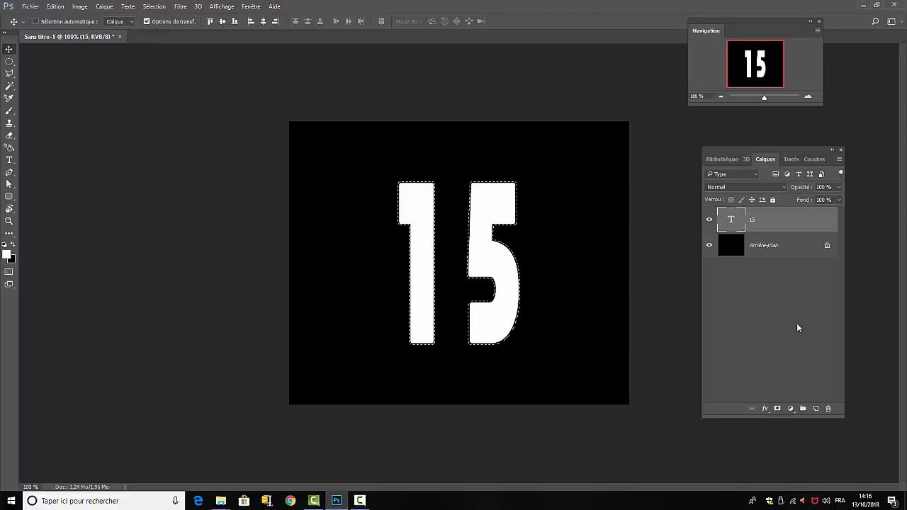
Step: Create a new layer above the "15" text and set the foreground colour to B7B5A9
left_click(816, 409)
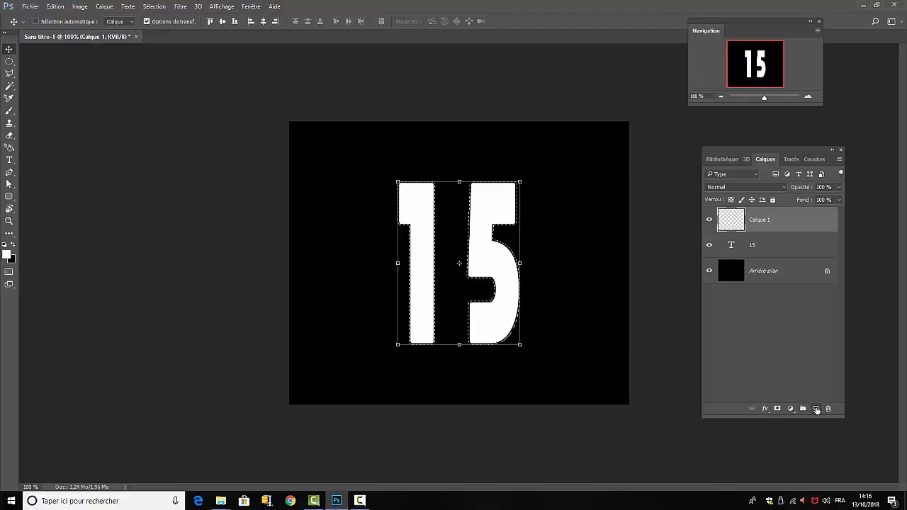
left_click(9, 258)
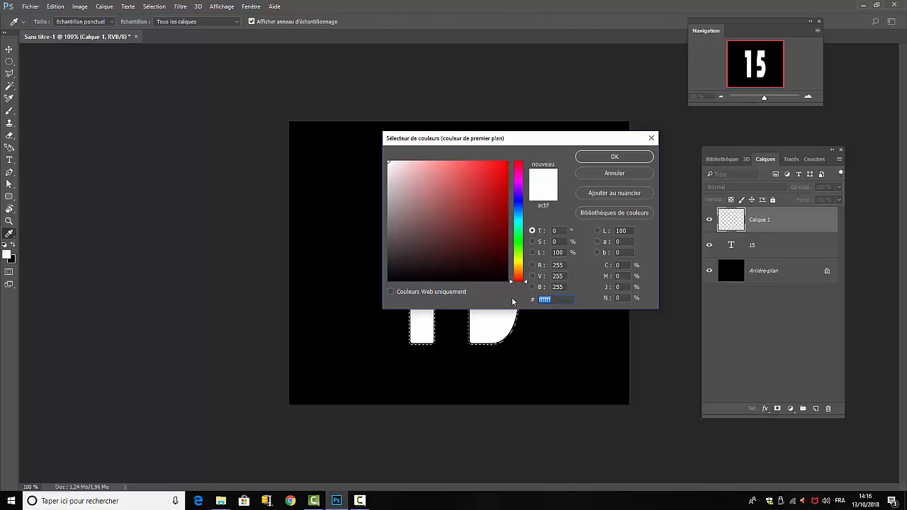
type("B")
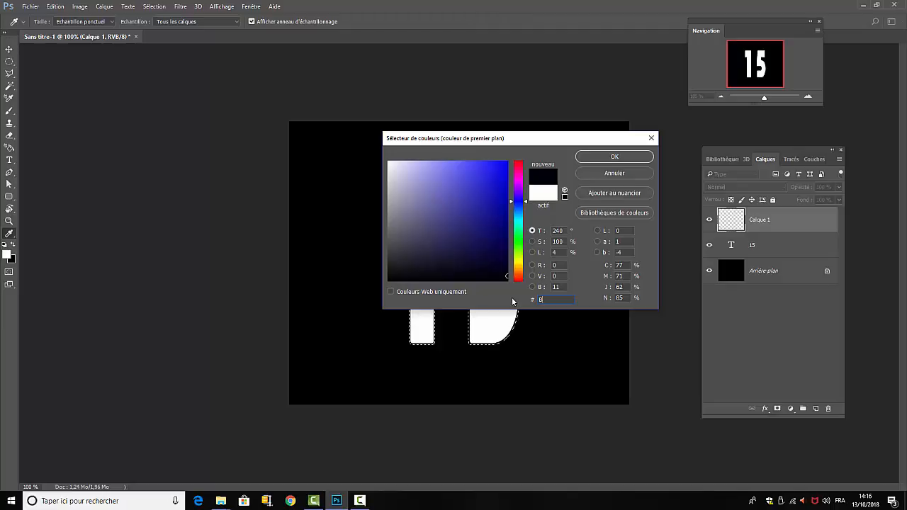
type("7")
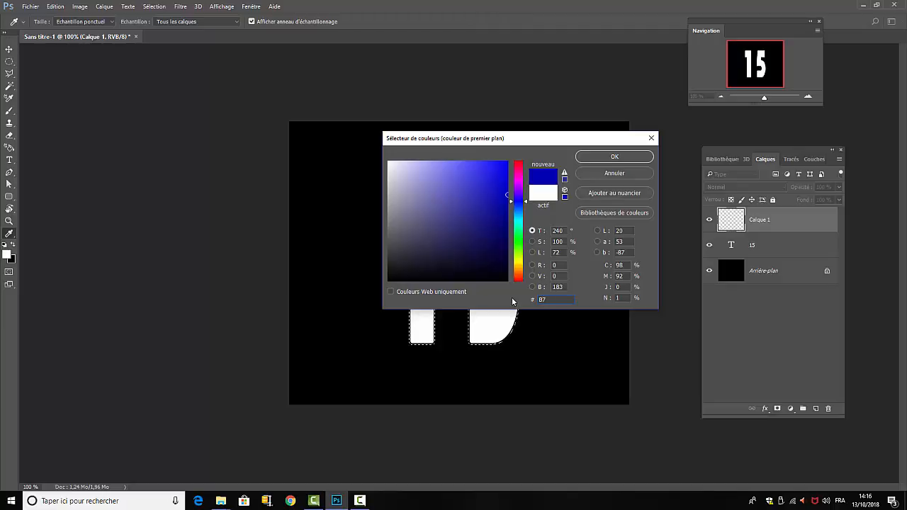
type("B5")
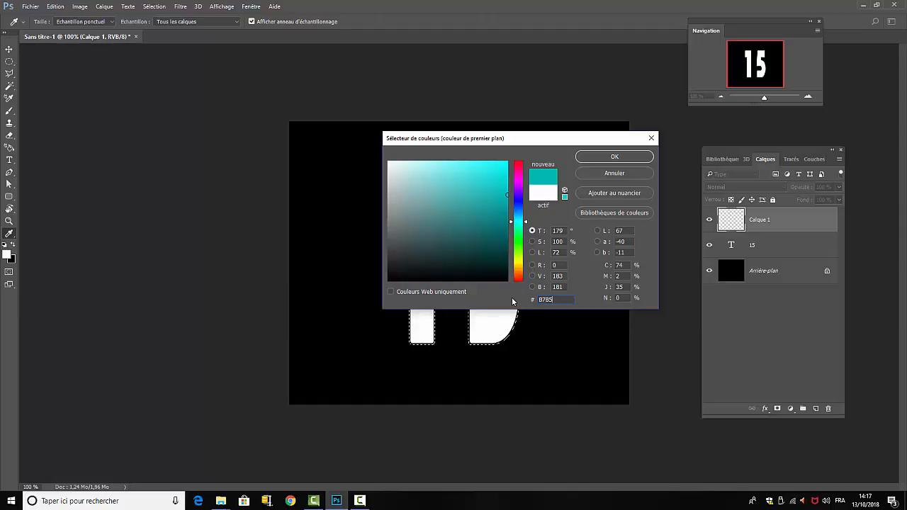
type("A9")
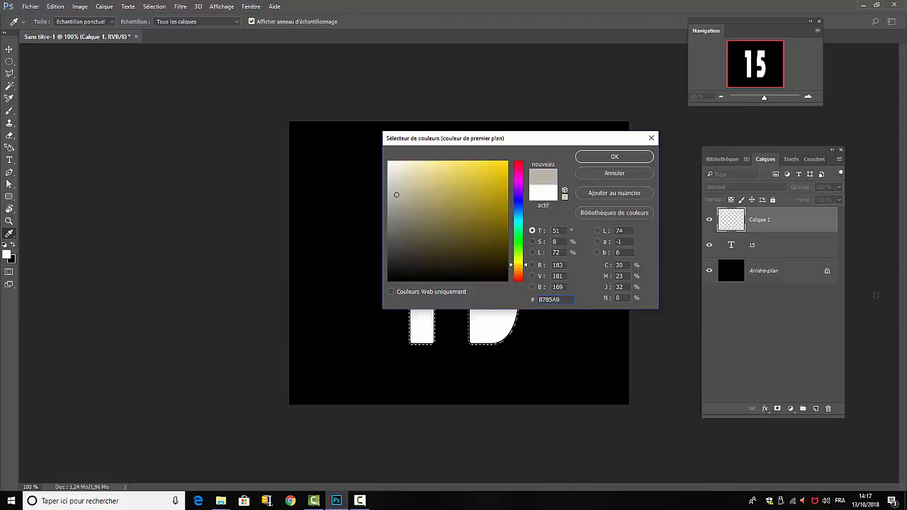
left_click(607, 158)
key("v")
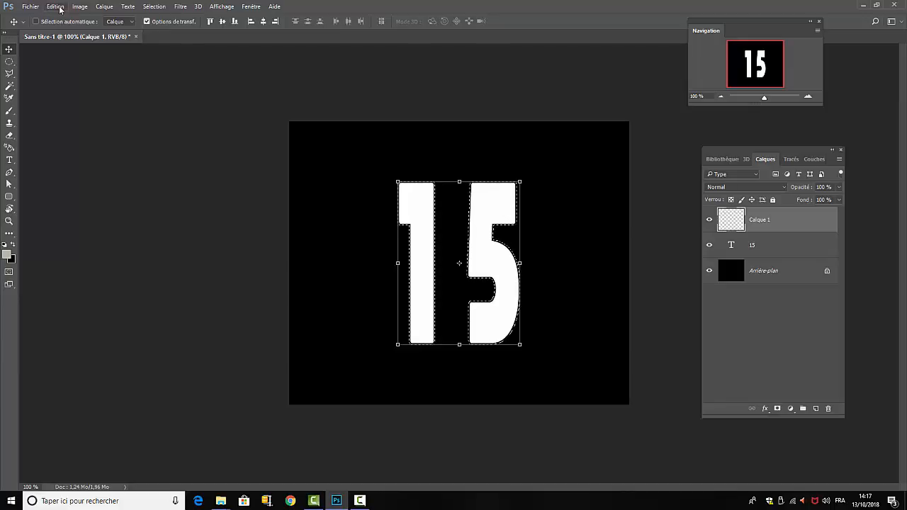
Step: Fill the expanded selection on the new layer with the foreground colour at 100% opacity, and deselect
left_click(57, 7)
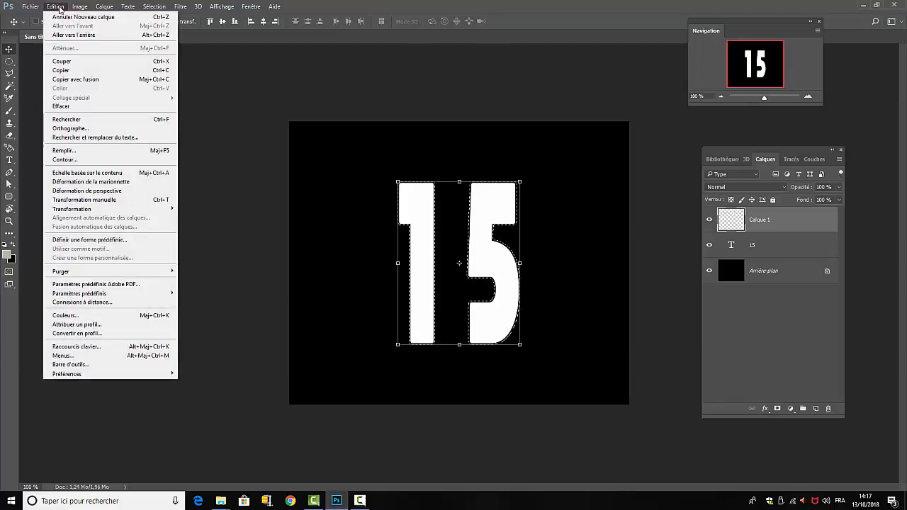
left_click(64, 151)
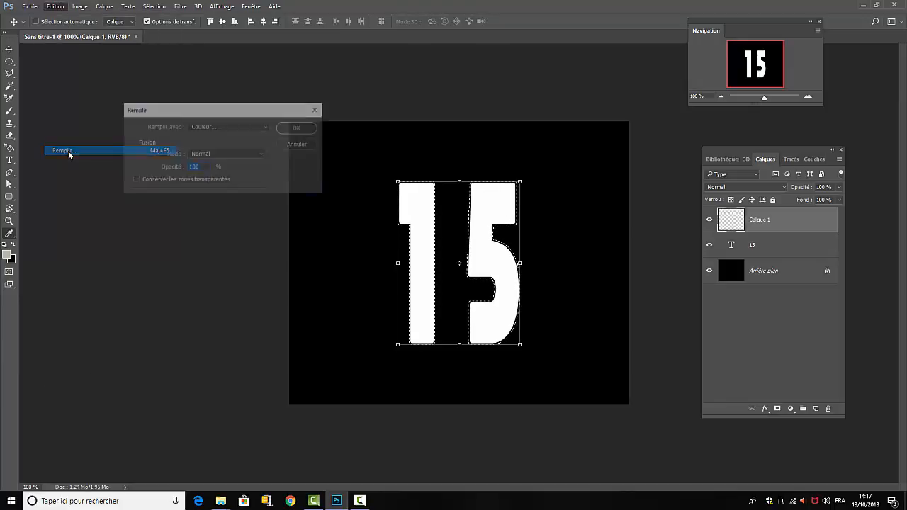
left_click(271, 127)
left_click(223, 136)
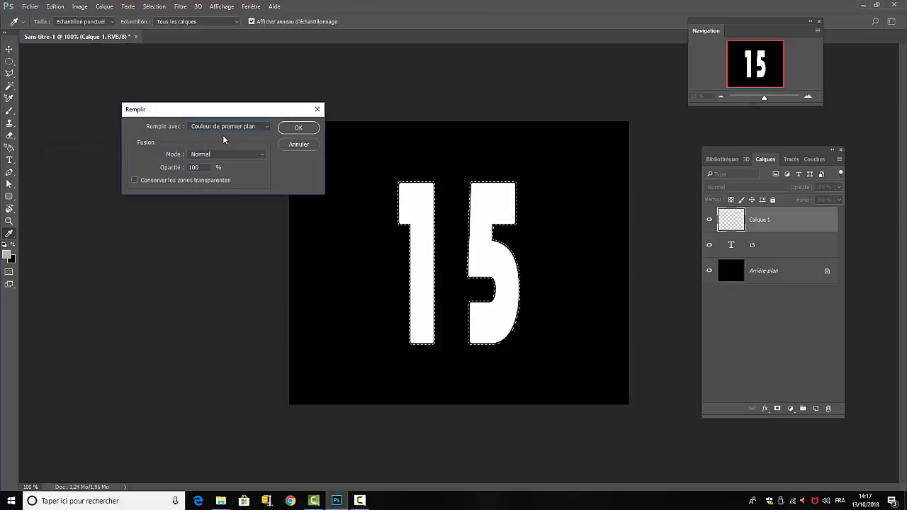
left_click(298, 128)
key("v")
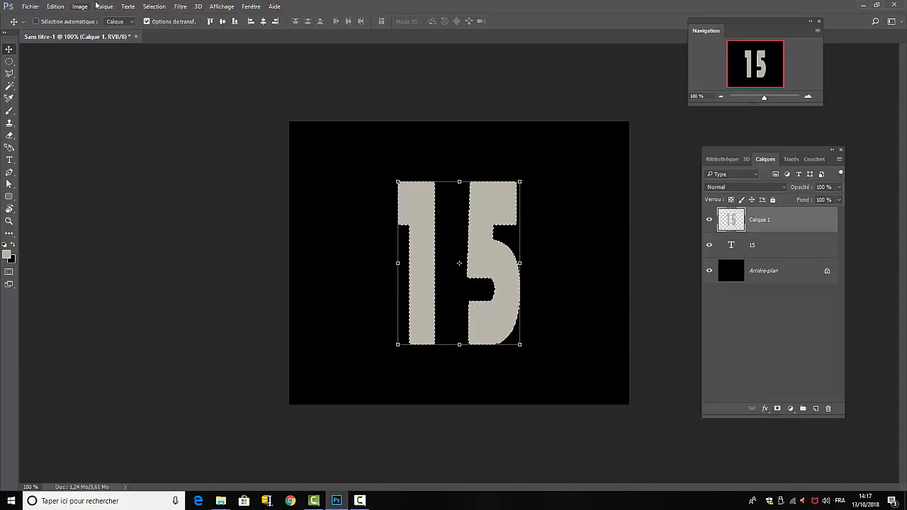
left_click(155, 6)
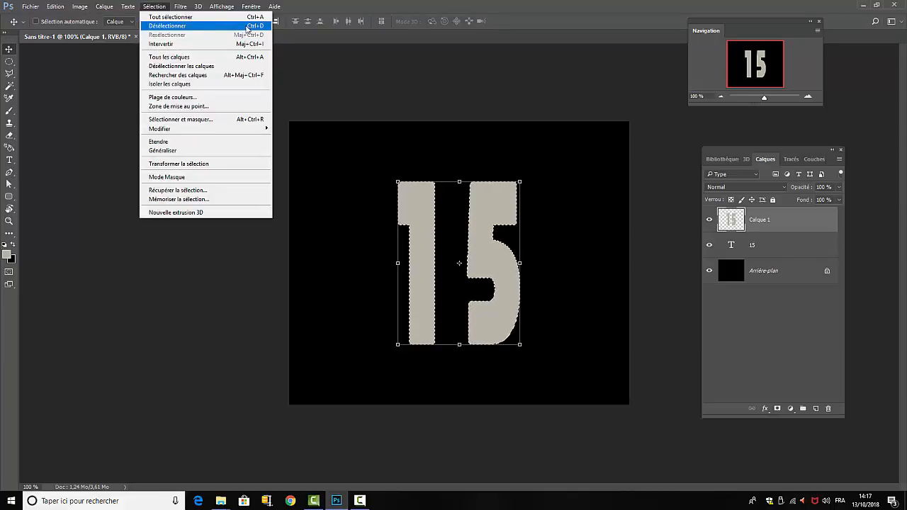
left_click(172, 26)
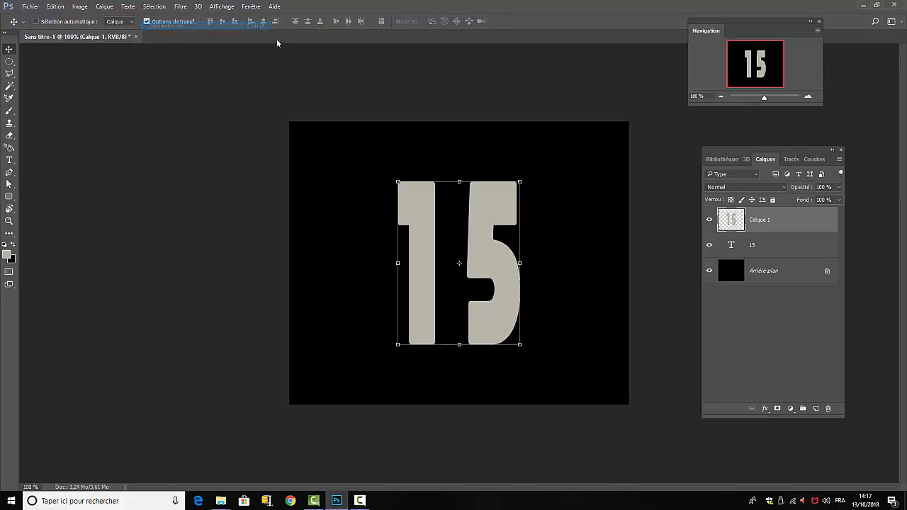
left_click(791, 350)
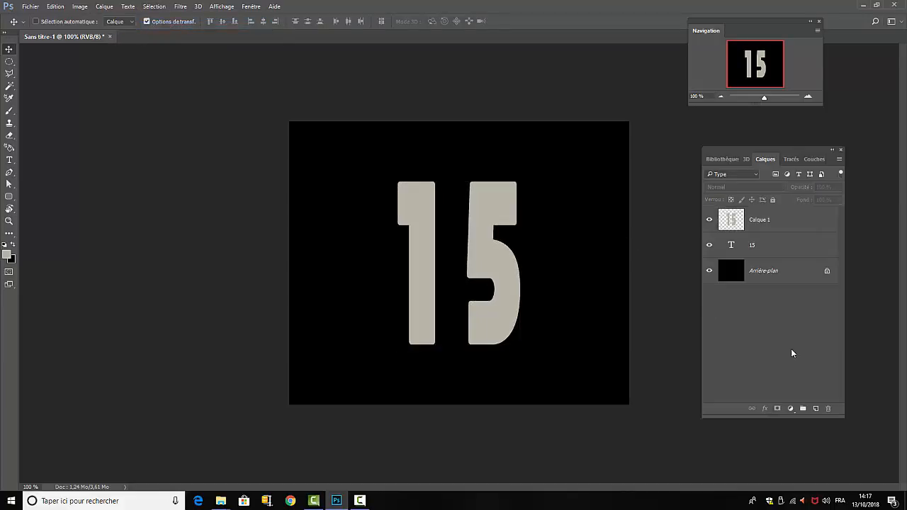
Step: Try adding a rectangle shape 40 px wide and 25 px high below the "1"
right_click(12, 201)
left_click(40, 196)
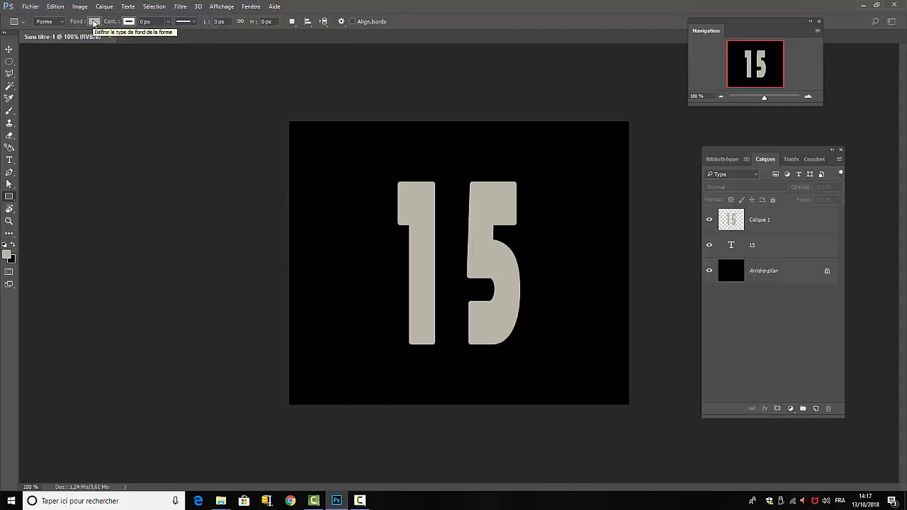
left_click(422, 366)
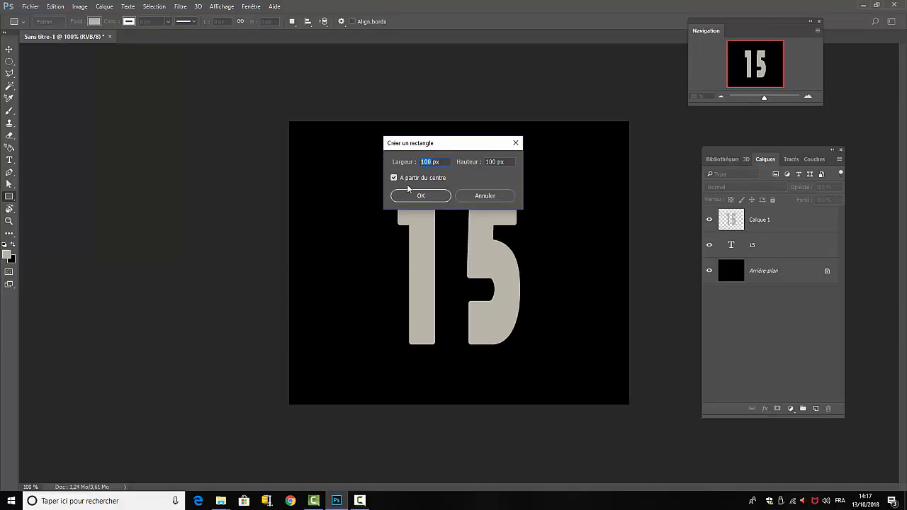
type("40")
double_click(495, 162)
type("25")
left_click(421, 195)
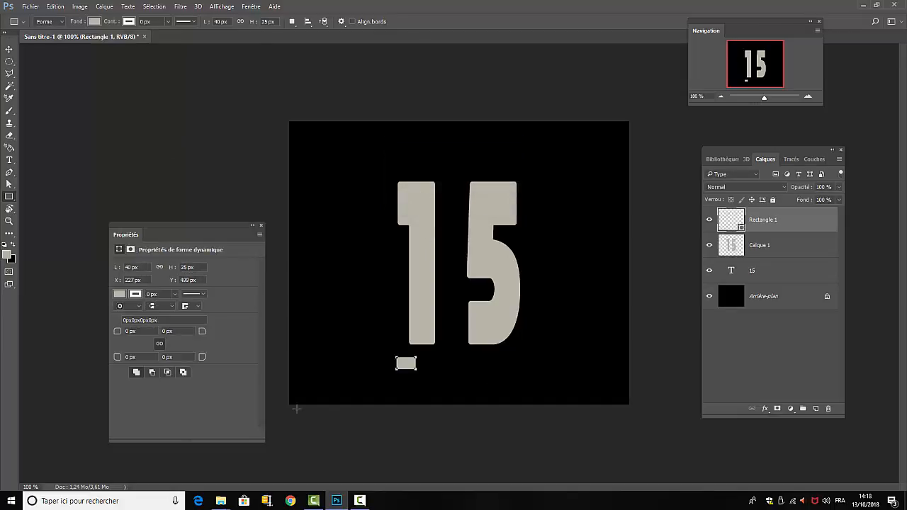
Step: Move the square-cornered rectangle under the base of the "5", and delete its layer
left_click(10, 51)
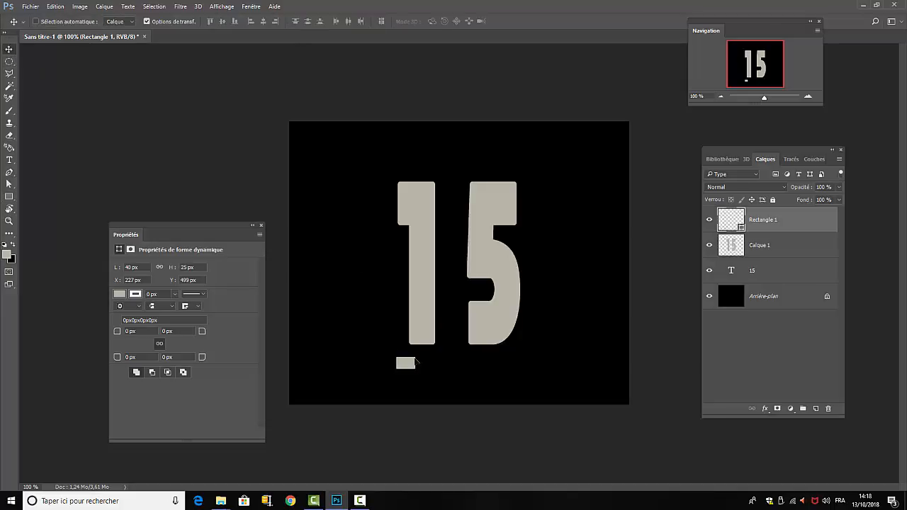
left_click_drag(415, 361, 494, 342)
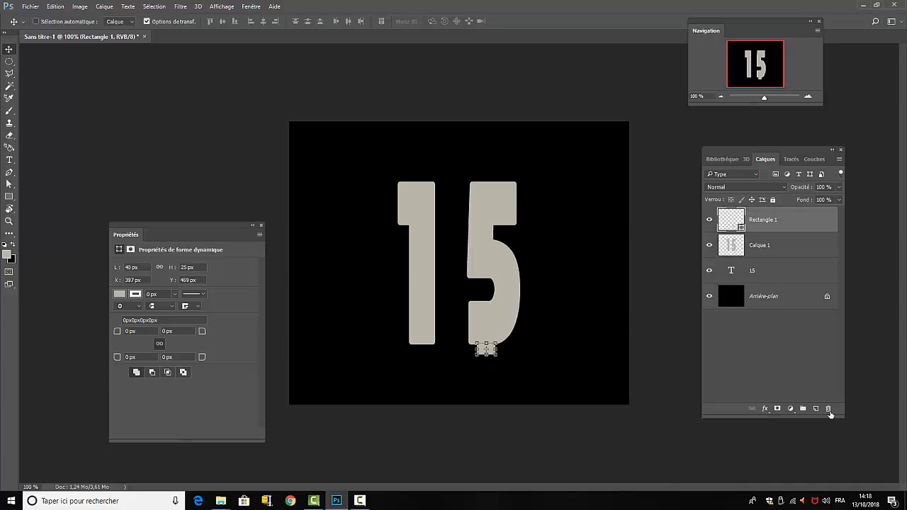
left_click(779, 370)
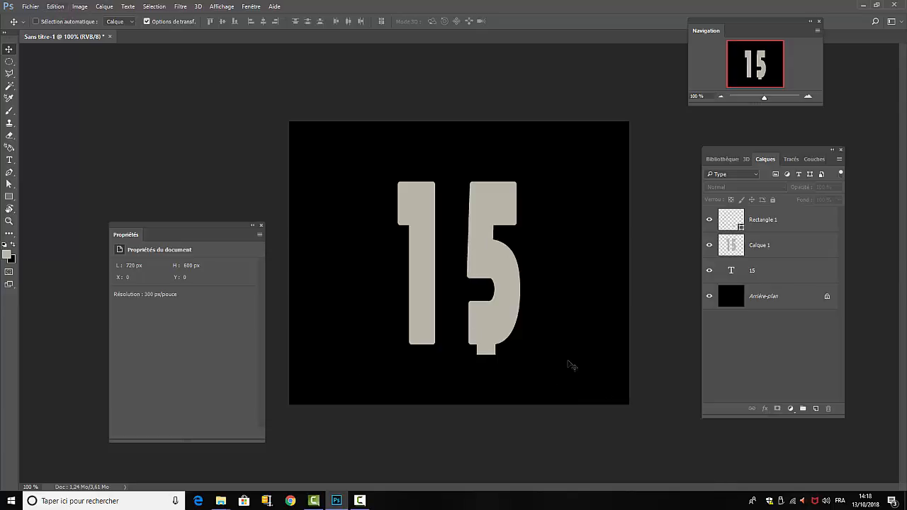
left_click(488, 354)
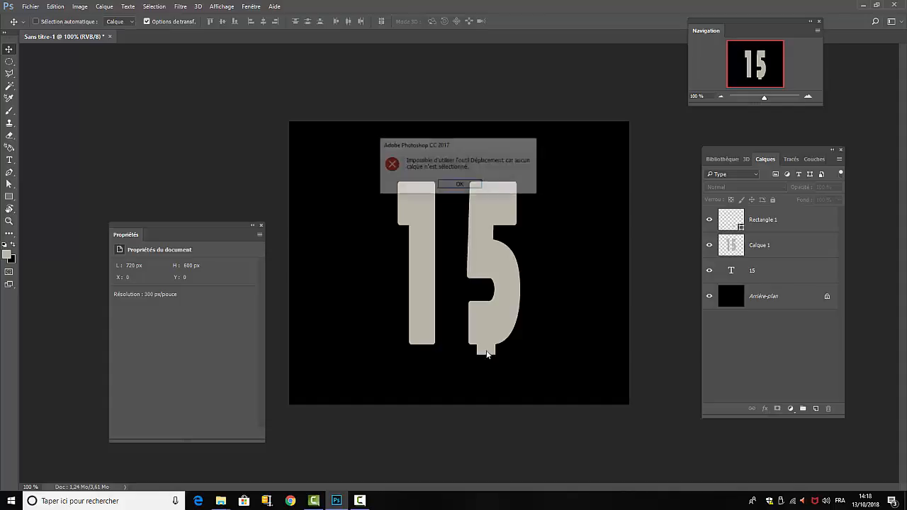
left_click(461, 183)
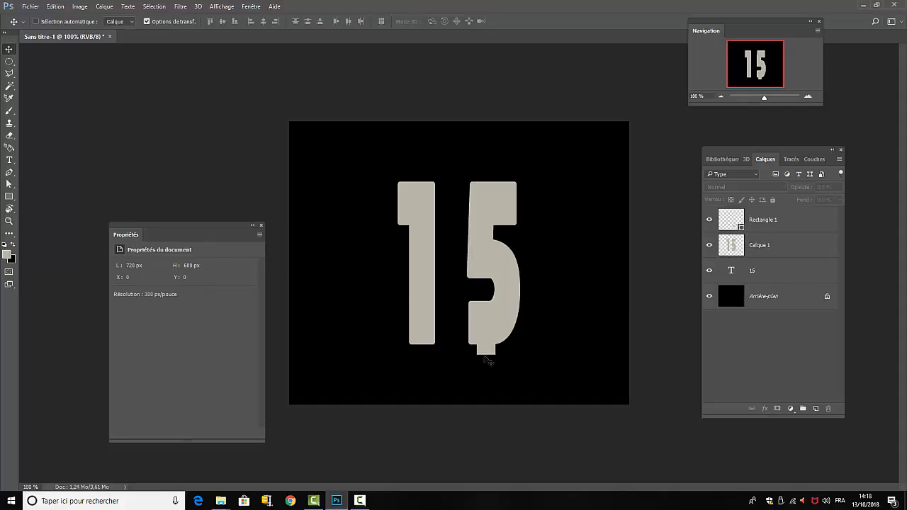
left_click(798, 223)
key("Delete")
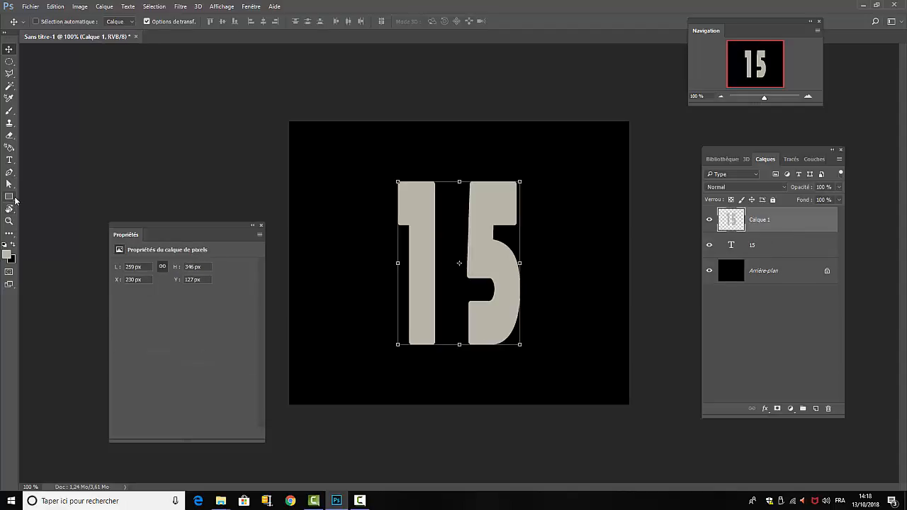
Step: Add a rounded rectangle shape 40 px wide and 25 px high with 5 px corner radii beside the "1"
left_click_drag(14, 201, 49, 207)
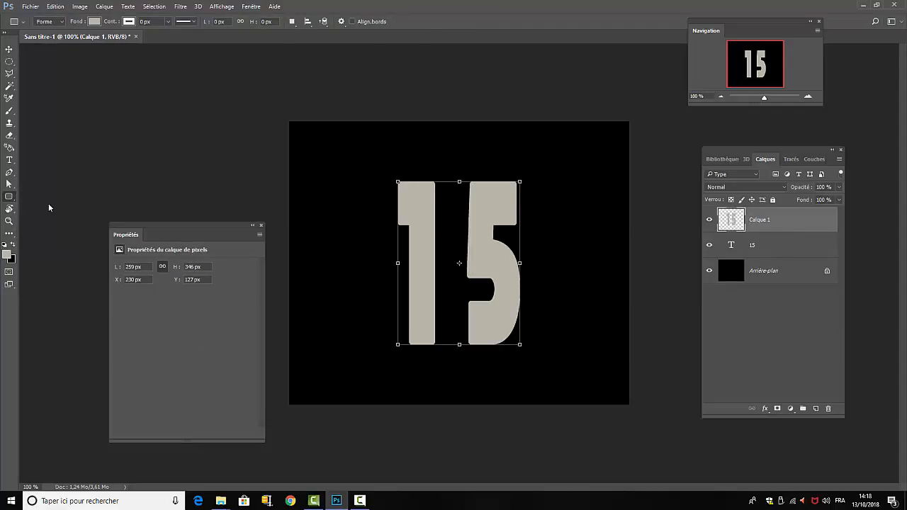
left_click(338, 306)
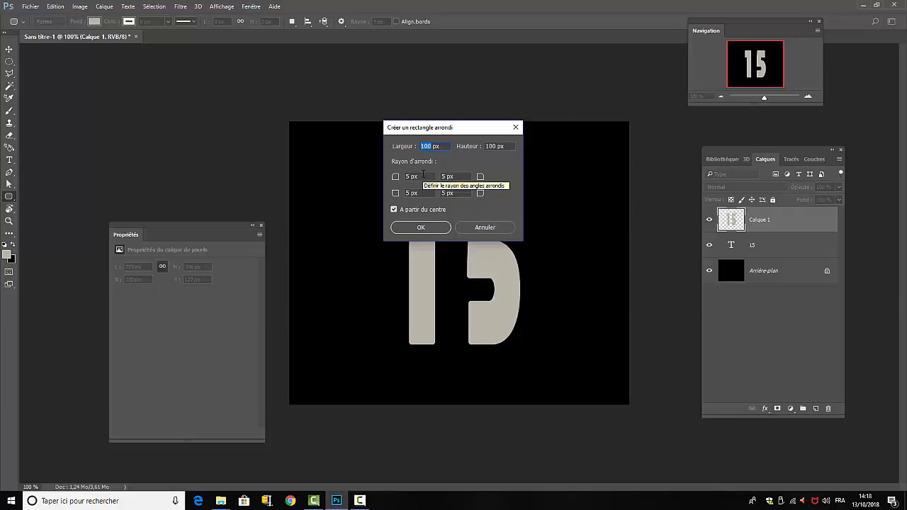
type("40")
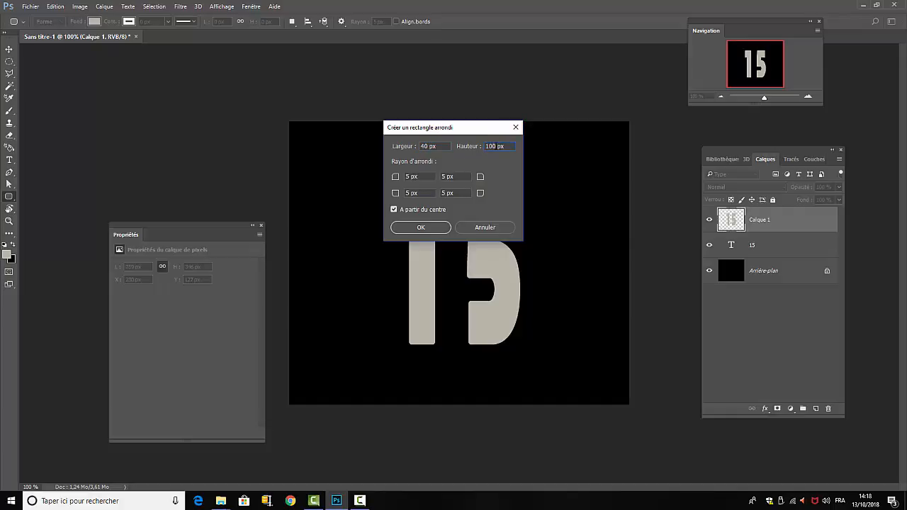
double_click(487, 146)
type("25")
left_click(421, 228)
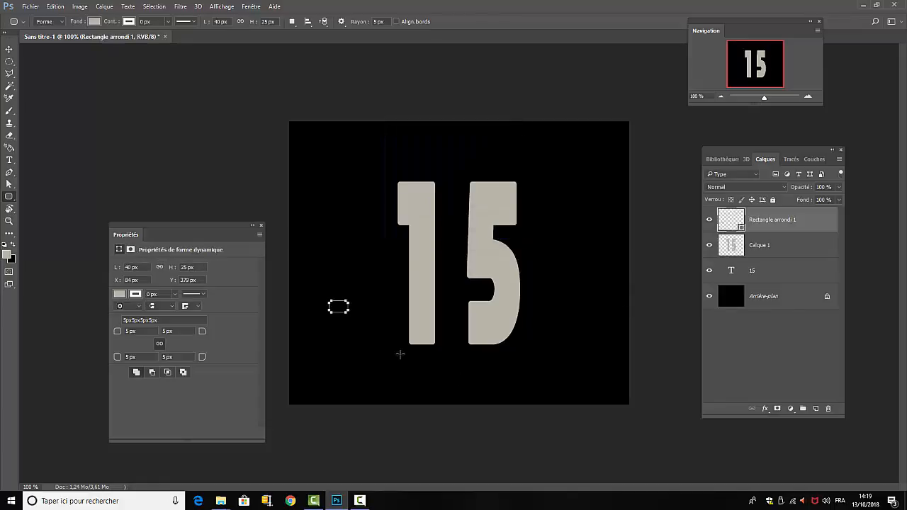
Step: Position the rounded rectangle directly beneath the base of the "5" at X 397 px and Y 470 px
left_click(9, 49)
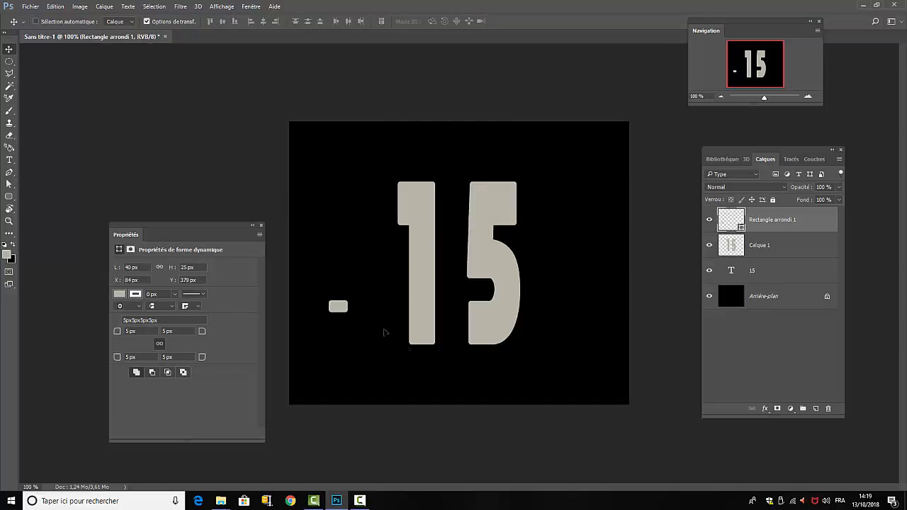
left_click_drag(339, 305, 494, 349)
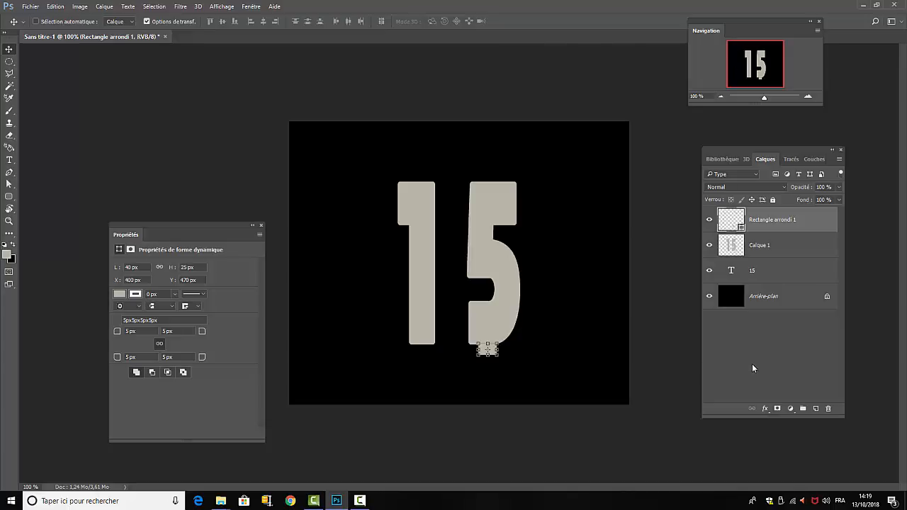
left_click(784, 382)
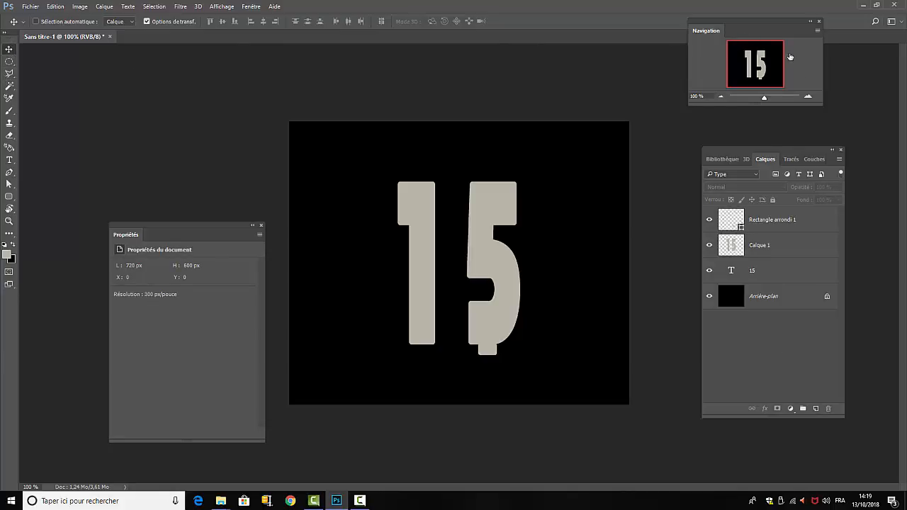
double_click(778, 219)
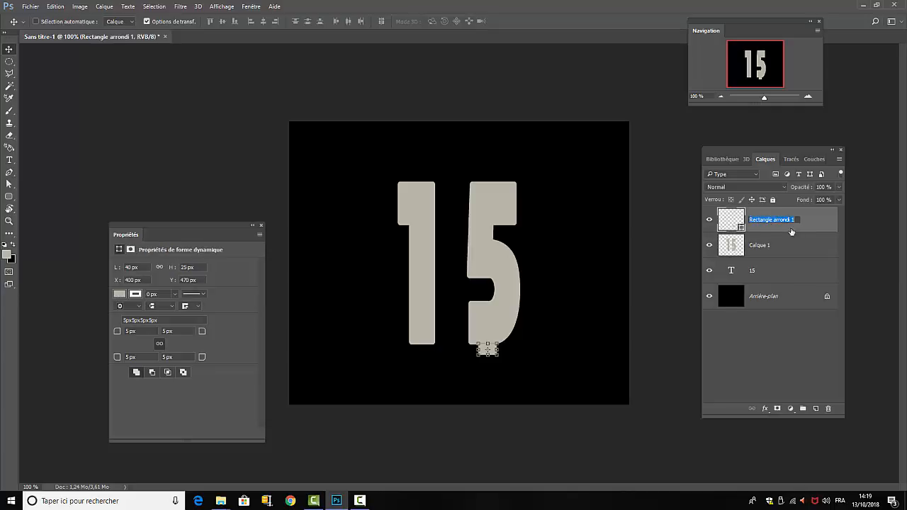
key("Return")
key("Left")
key("Left")
left_click(810, 358)
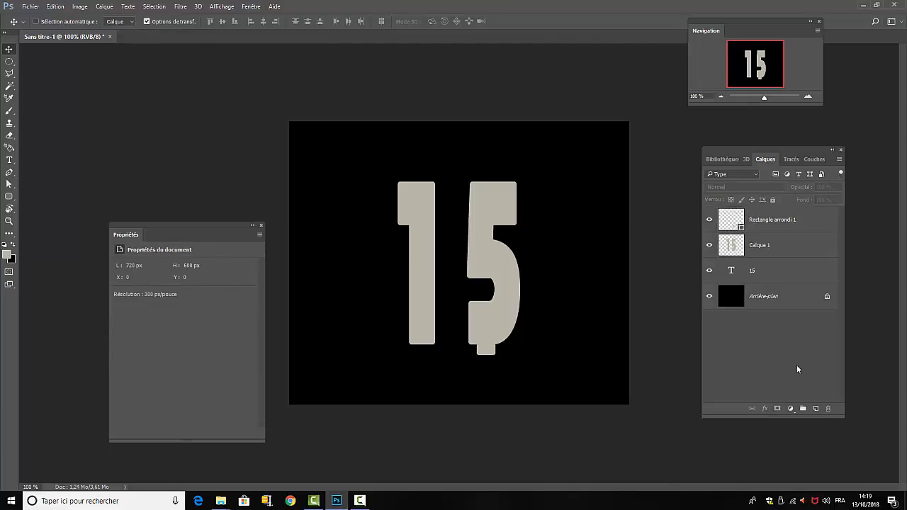
Step: Duplicate the rounded rectangle layer that sits beneath the base of the "5"
left_click(778, 220)
key("ctrl")
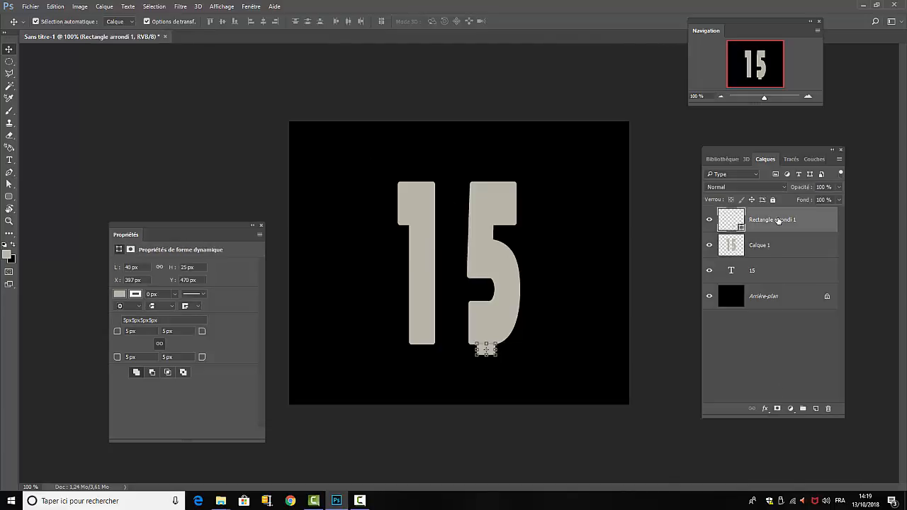
key("ctrl+j")
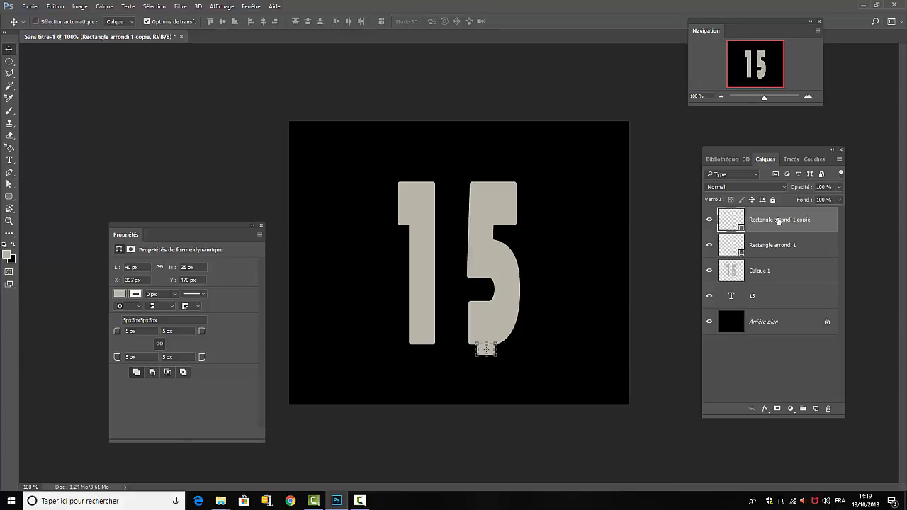
Step: Move the duplicated rounded rectangle horizontally beneath the base of the "1", to X 261 px and Y 470 px
key("Left")
key("Left")
key("Left")
key("Left")
key("Left")
key("Left")
key("Left")
key("Left")
key("Left")
key("Left")
key("Left")
key("Left")
key("Left")
key("Left")
key("Left")
key("Left")
key("Left")
key("Left")
key("Left")
key("Left")
key("Left")
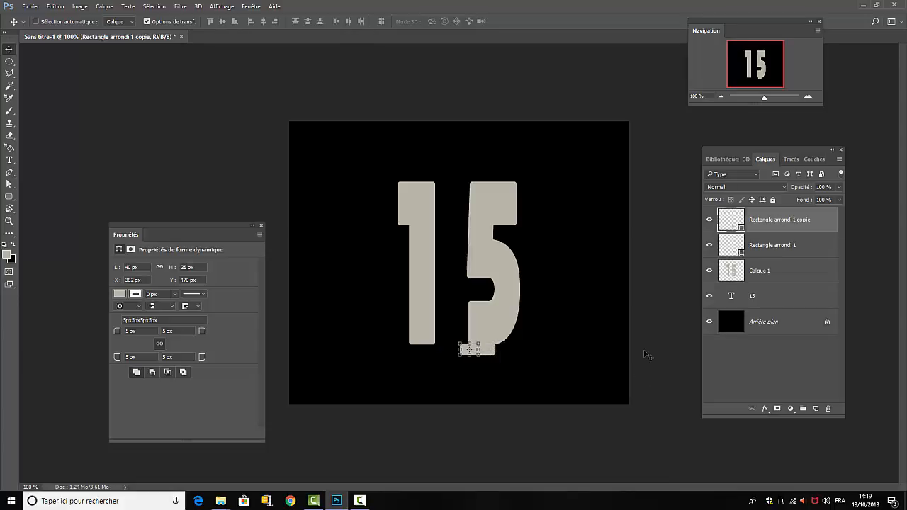
key("Left")
key("Left")
key("Left")
key("Left")
key("Left")
key("Left")
key("Left")
key("Left")
key("Left")
key("Left")
key("Left")
key("Left")
key("Left")
key("Left")
key("Left")
key("Left")
key("Left")
key("Left")
key("Left")
key("Left")
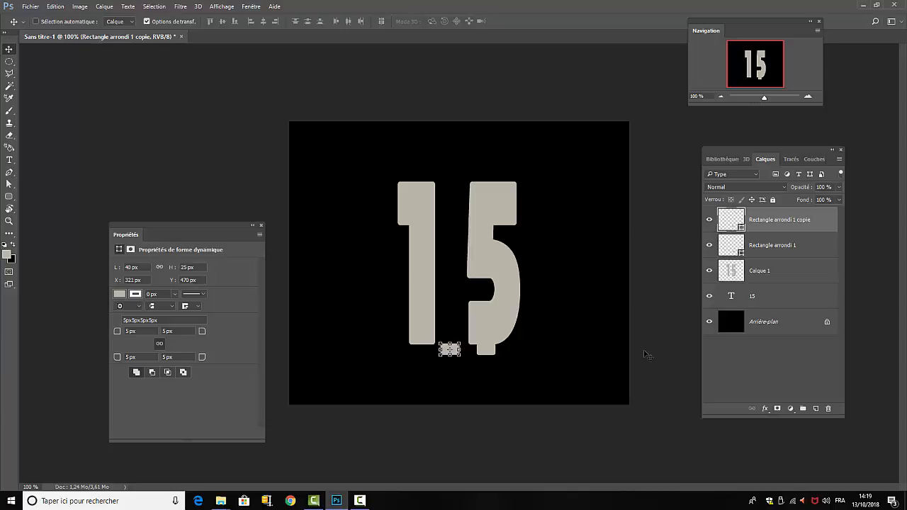
key("Left")
key("Left")
key("Left")
key("Left")
key("Left")
key("Left")
key("Left")
key("Left")
key("Left")
key("Left")
key("Left")
key("Left")
key("Left")
key("Left")
key("Left")
key("Left")
key("Left")
key("Left")
key("Left")
key("Left")
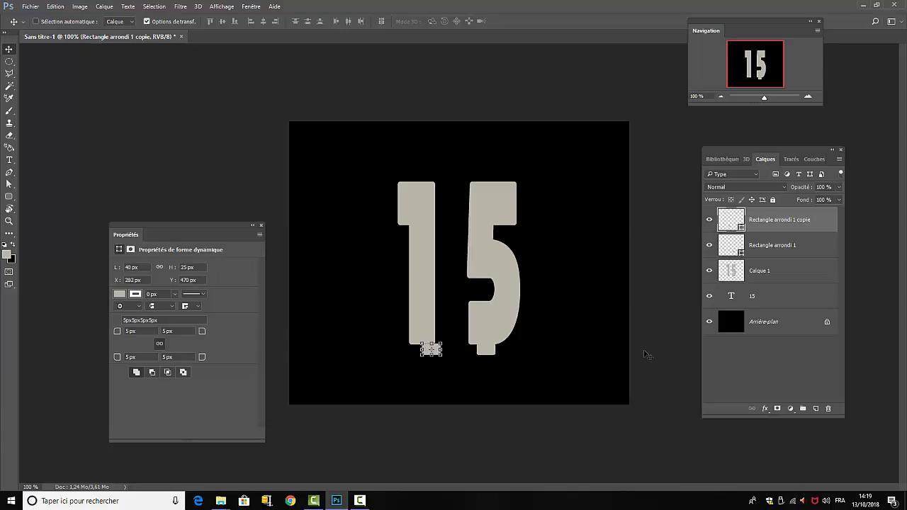
key("Left")
key("Left")
key("Left")
key("Left")
key("Left")
key("Left")
key("Left")
key("Left")
key("Left")
key("Left")
key("Left")
key("Left")
key("Left")
key("Left")
key("Left")
key("Left")
key("Left")
key("Left")
key("Left")
key("Left")
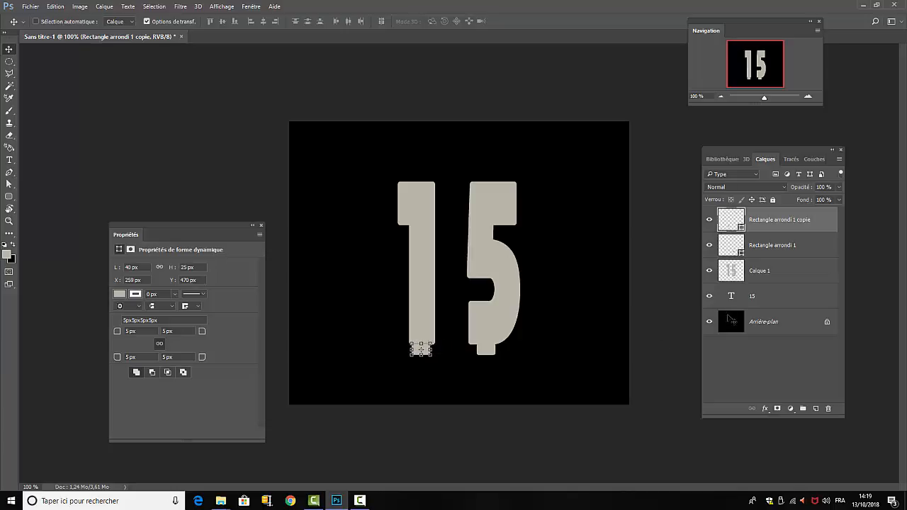
left_click(767, 377)
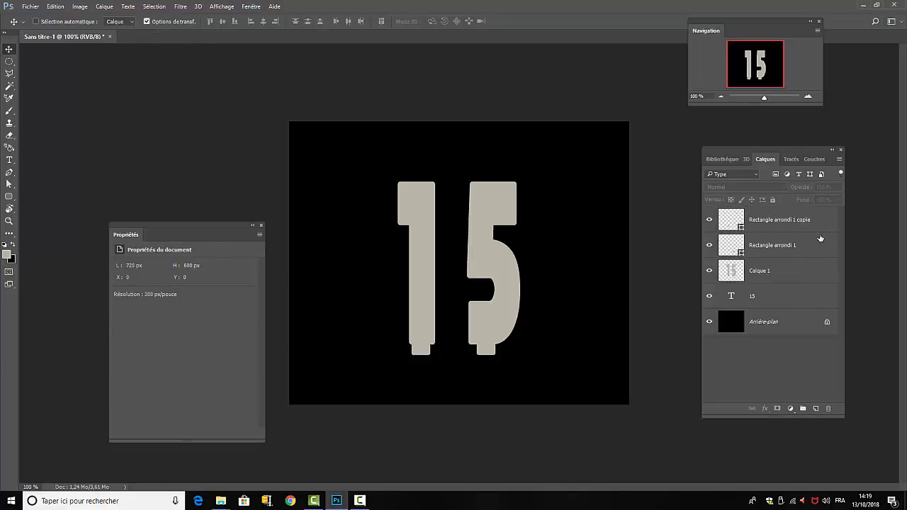
left_click(768, 227)
key("Right")
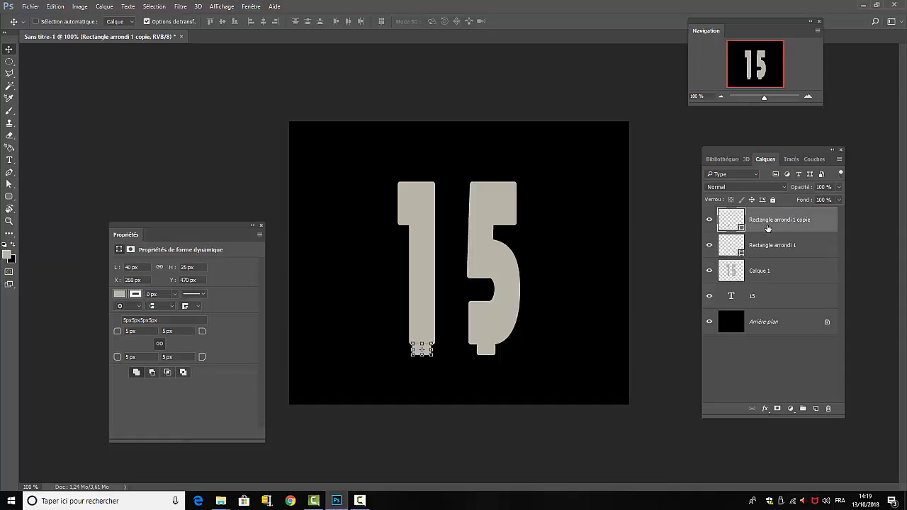
left_click(763, 369)
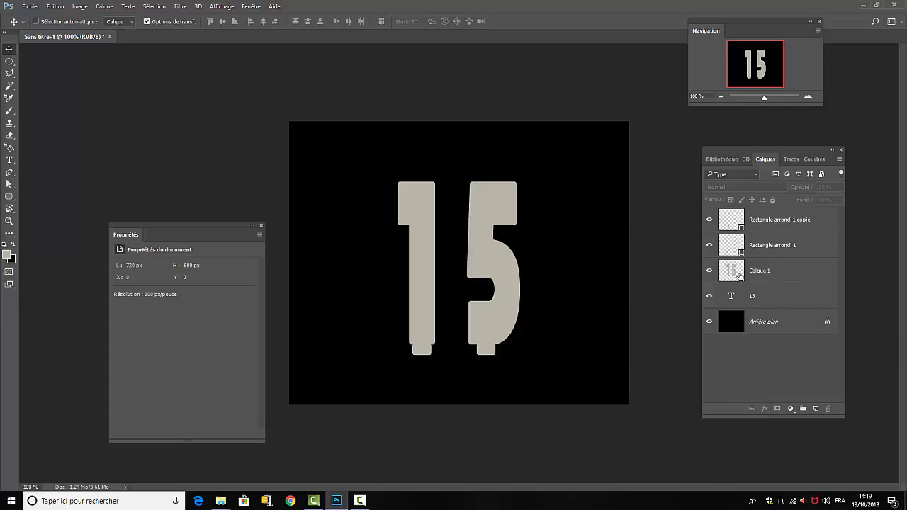
Step: Merge both rounded rectangle layers and Calque 1 into a single layer
left_click(806, 226)
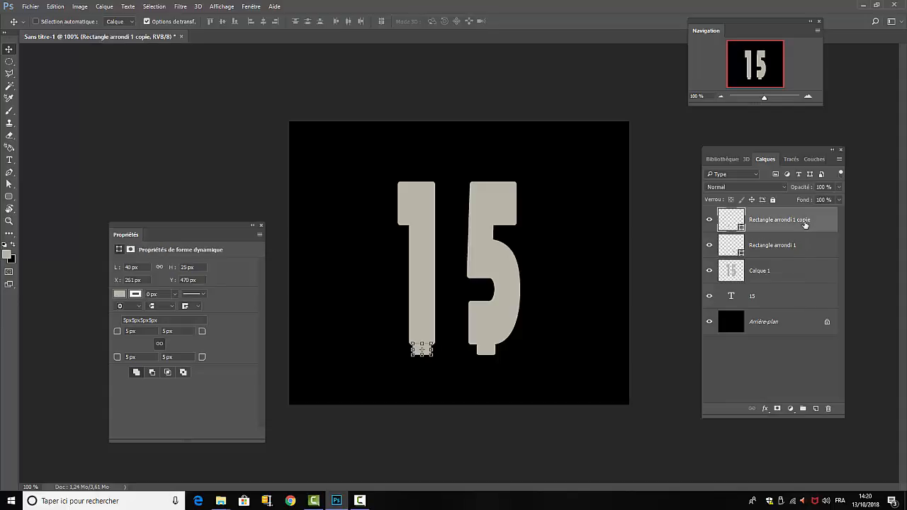
left_click(797, 275, "shift")
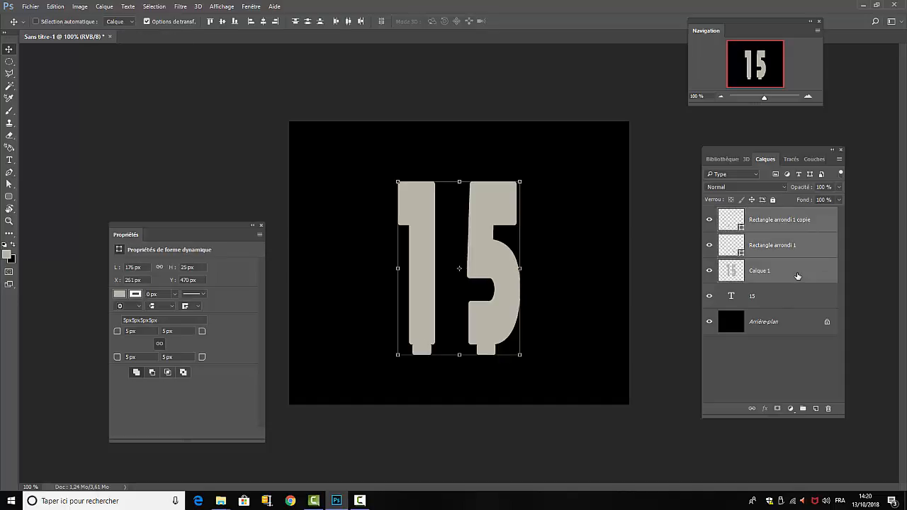
right_click(798, 276)
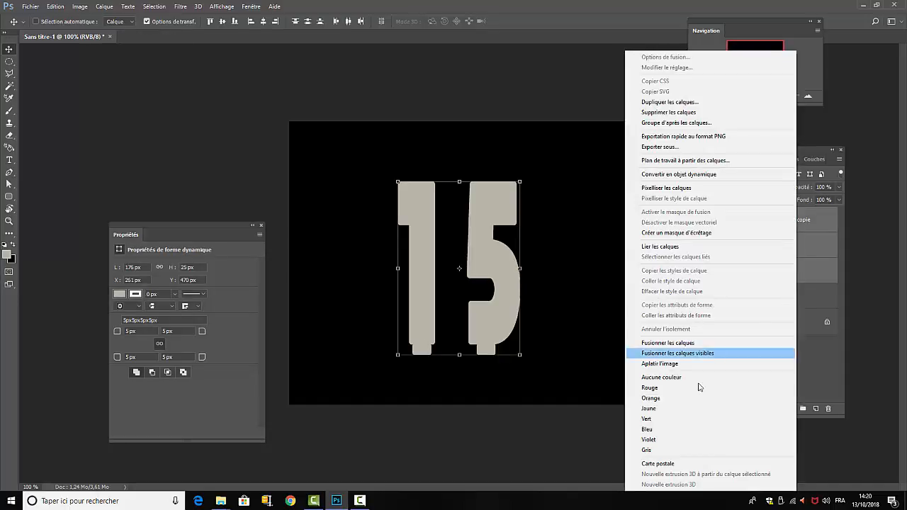
left_click(658, 343)
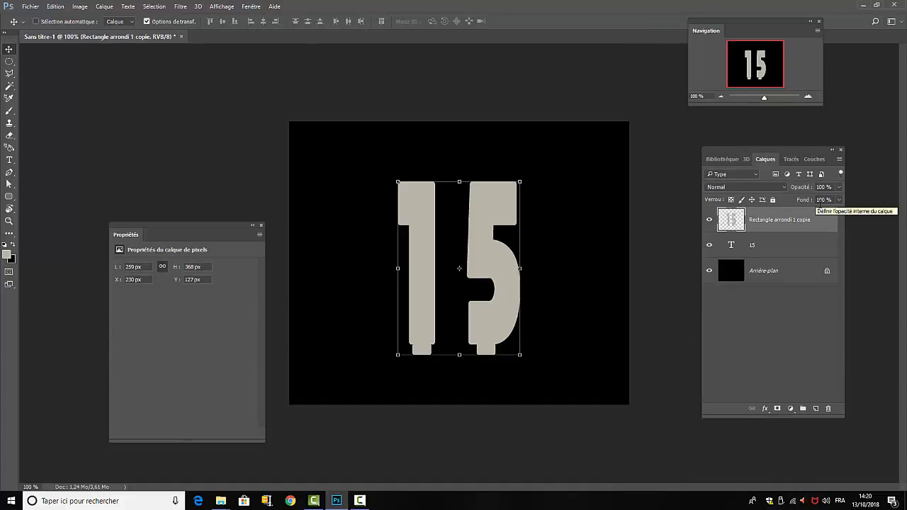
left_click(776, 328)
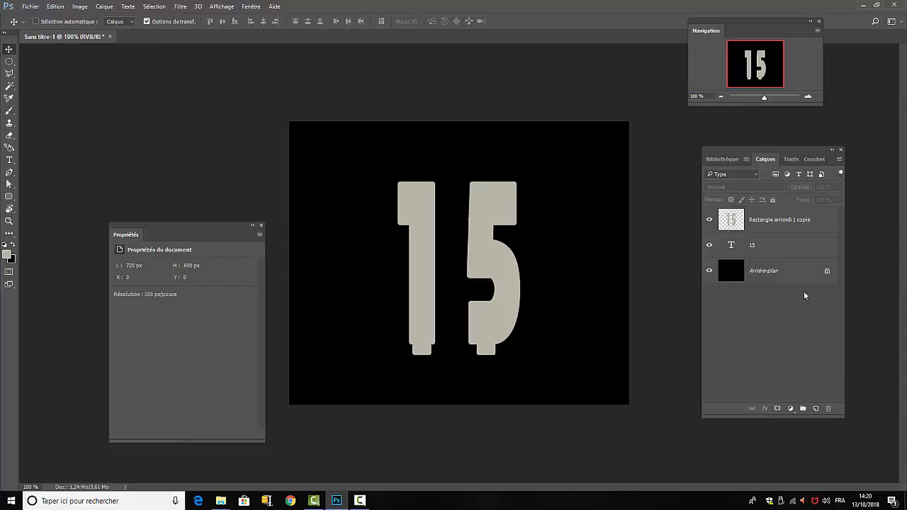
Step: Rename the merged digits layer as BOUGIES
left_click(770, 223)
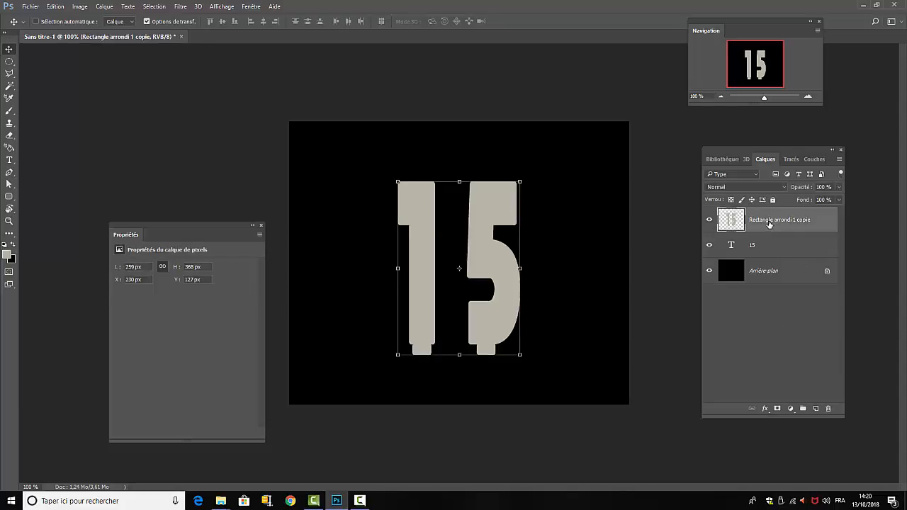
right_click(769, 222)
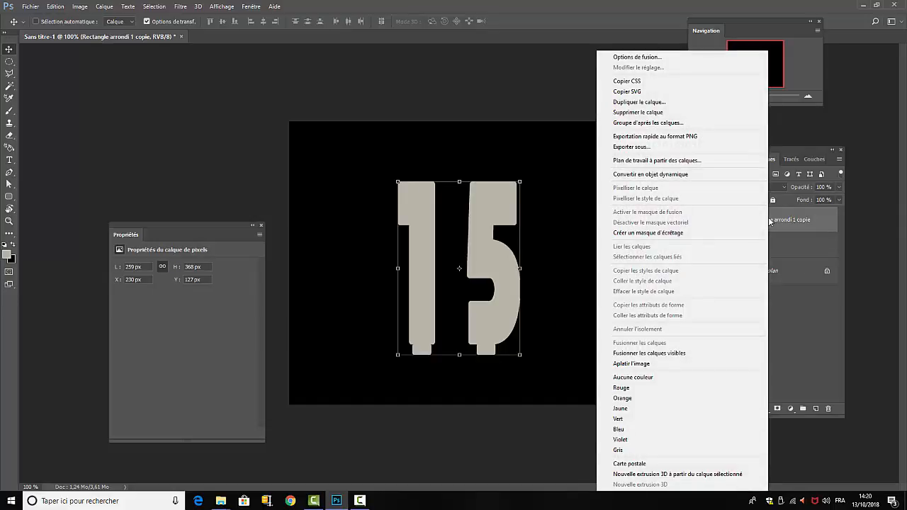
key("Escape")
double_click(771, 219)
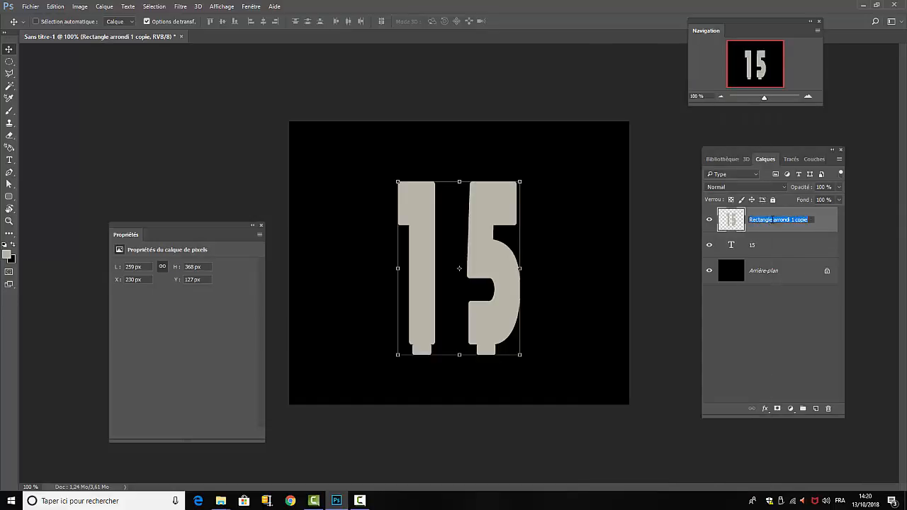
type("BOUGIES")
key("Return")
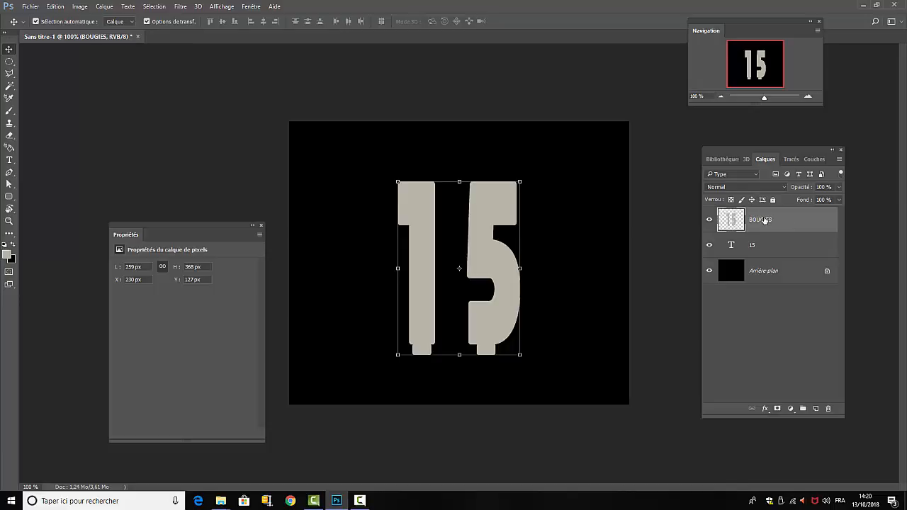
Step: Duplicate the BOUGIES layer twice and place the second copy below the original, just above the "15" text layer
key("ctrl+j")
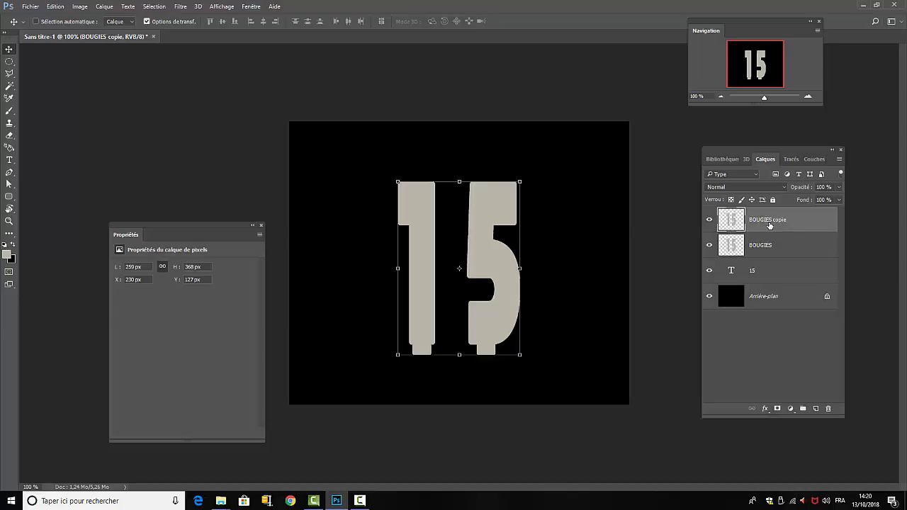
key("ctrl")
key("ctrl+j")
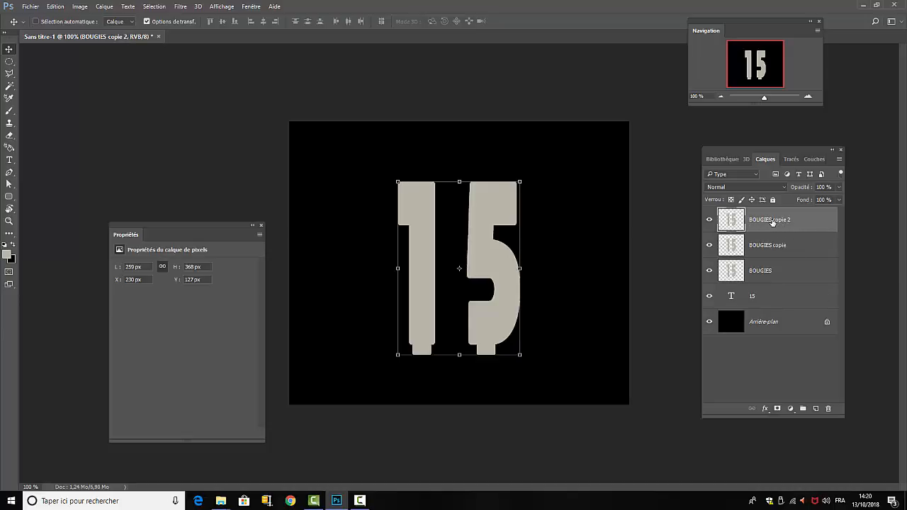
left_click_drag(772, 221, 773, 285)
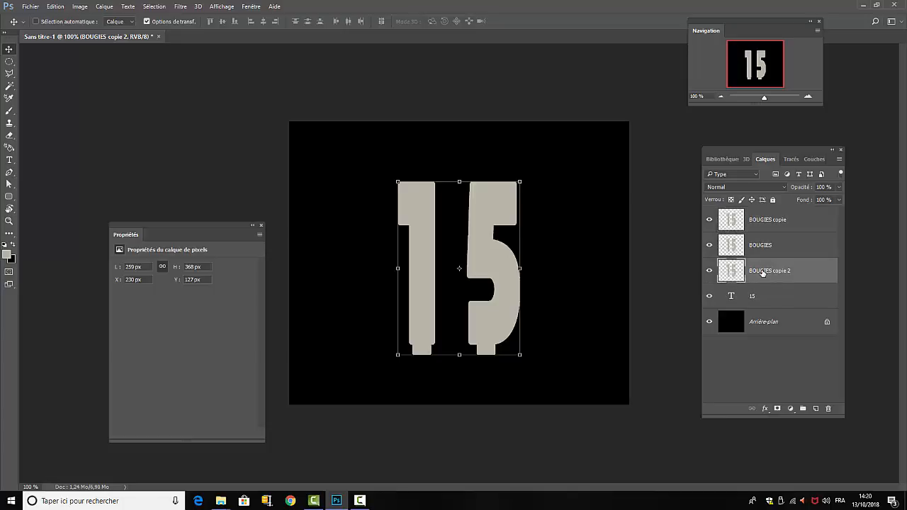
Step: Rename the lowest BOUGIES copy as BOUGIES EXTRUSION
double_click(764, 271)
left_click_drag(772, 272, 825, 275)
type("EXTRUSION")
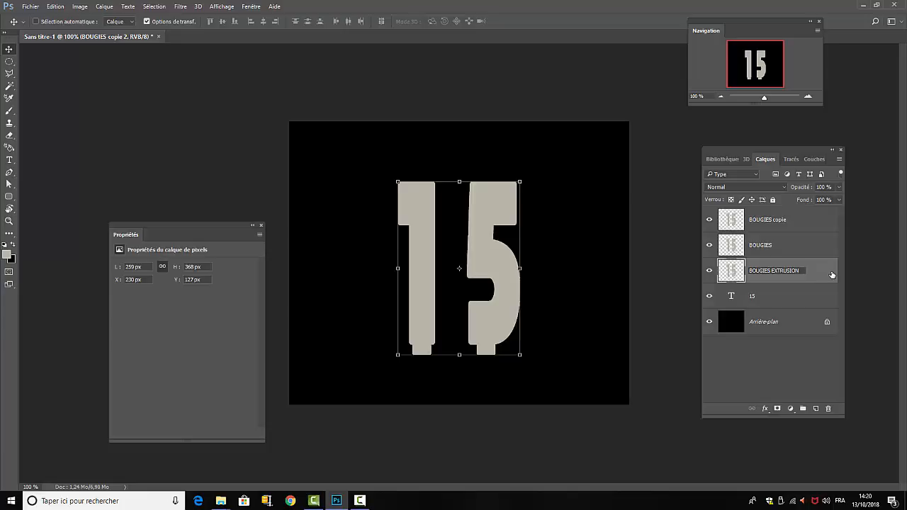
left_click(784, 298)
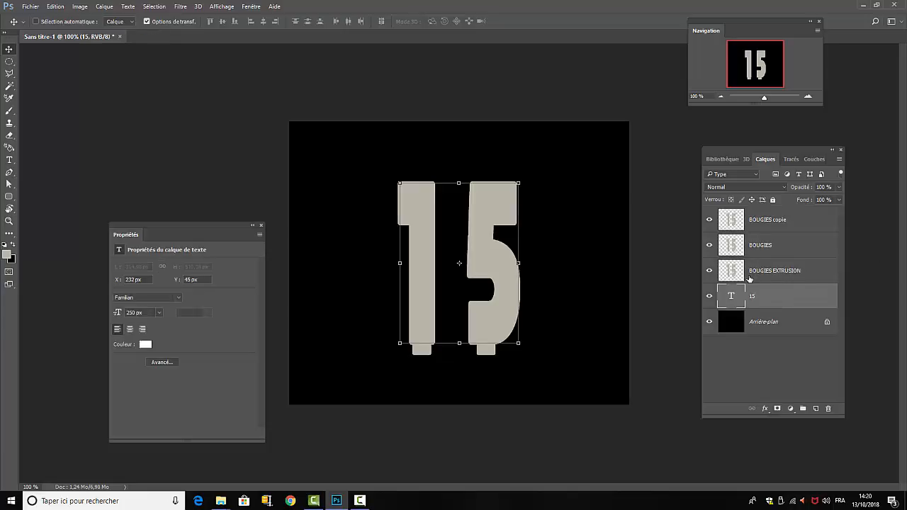
Step: Build up depth from BOUGIES EXTRUSION with 12 duplicates, each nudged slightly up or right, ending at X 236 px and Y 120 px
left_click(770, 272)
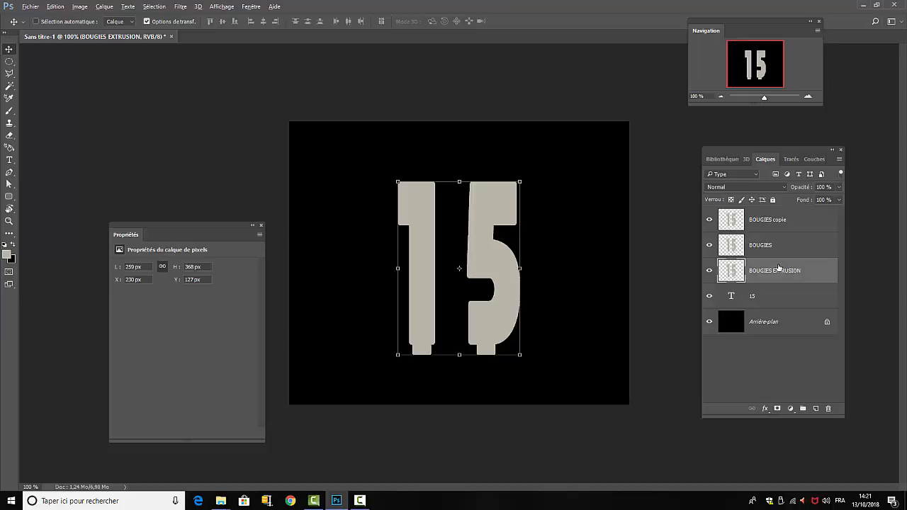
key("ctrl+alt+Up")
key("ctrl+alt+Up")
key("ctrl+alt+Up")
key("ctrl+alt+Right")
key("ctrl+alt+Right")
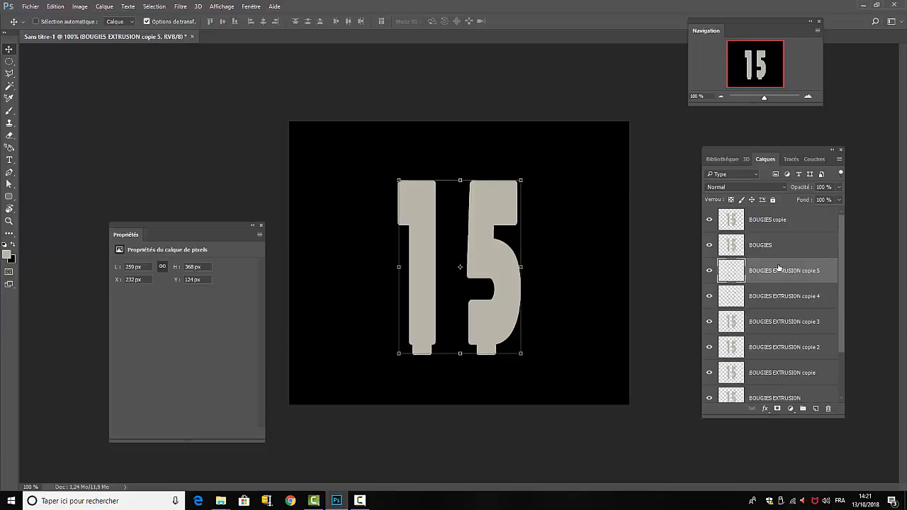
key("ctrl+alt+Up")
key("ctrl+alt+Right")
key("ctrl+alt+Right")
key("ctrl+alt+Up")
key("ctrl+alt+Right")
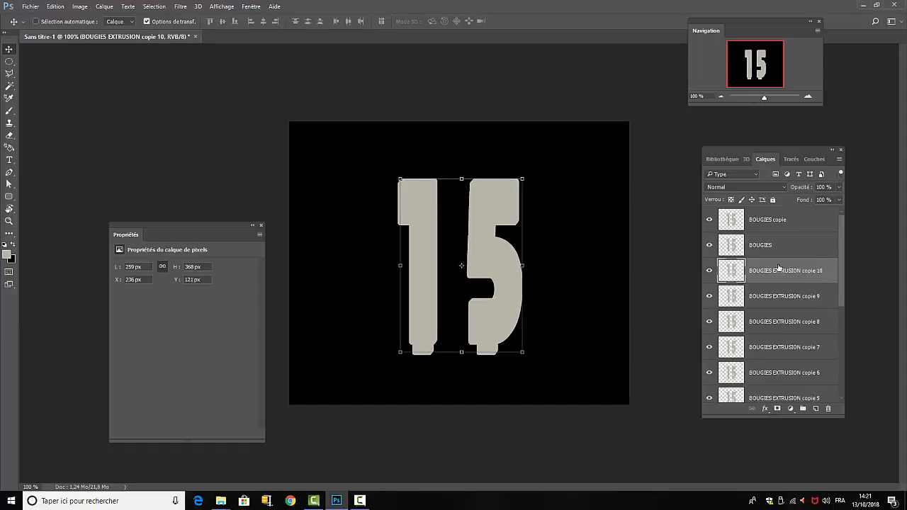
key("ctrl+alt+Up")
key("ctrl+alt+Up")
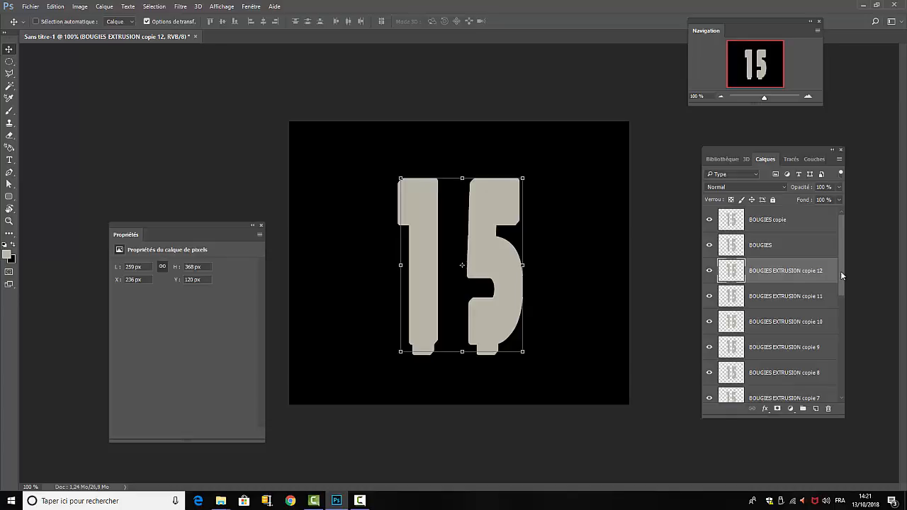
Step: Merge BOUGIES EXTRUSION and all of its offset copies into one layer
mouse_move(841, 271)
left_mouse_down()
mouse_move(846, 368)
mouse_move(845, 286)
left_mouse_up()
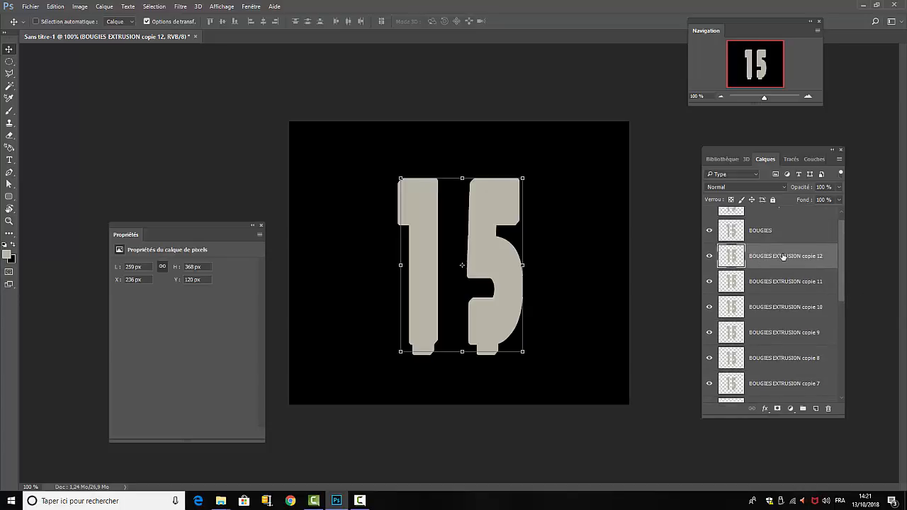
left_click_drag(839, 288, 843, 366)
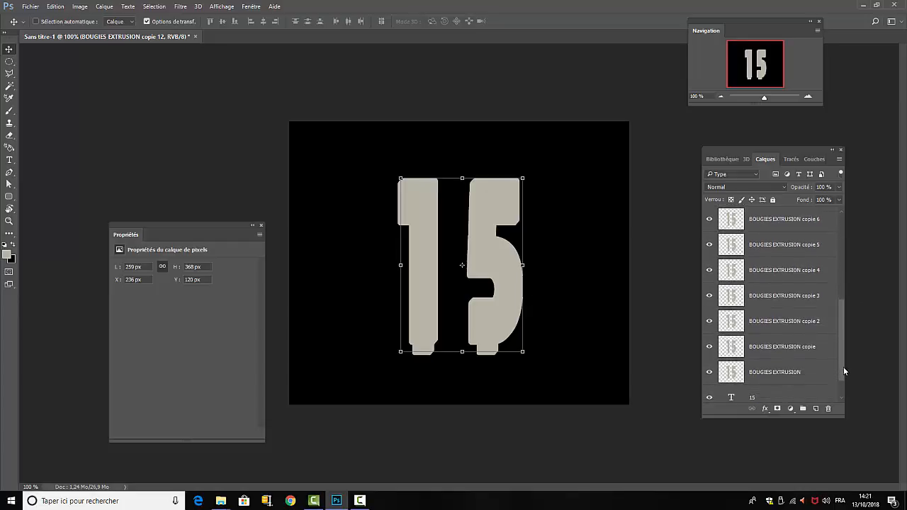
left_click(777, 372, "shift")
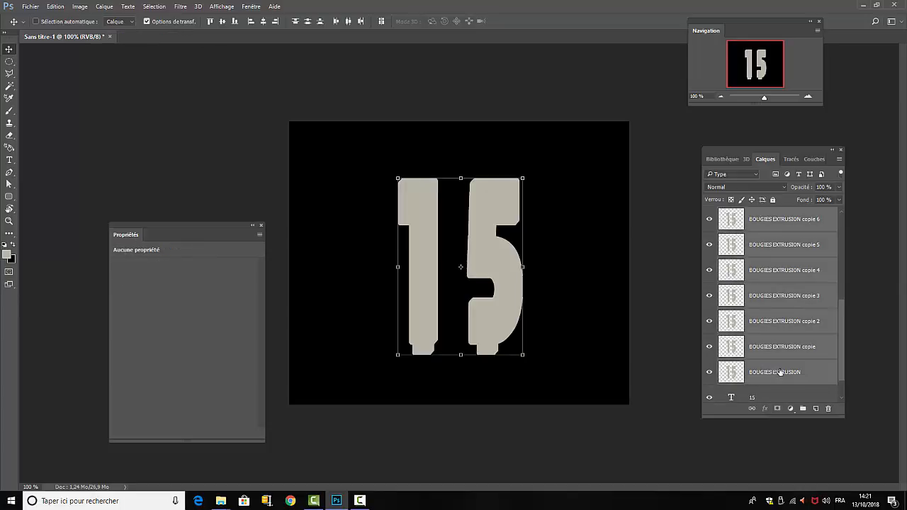
right_click(784, 371)
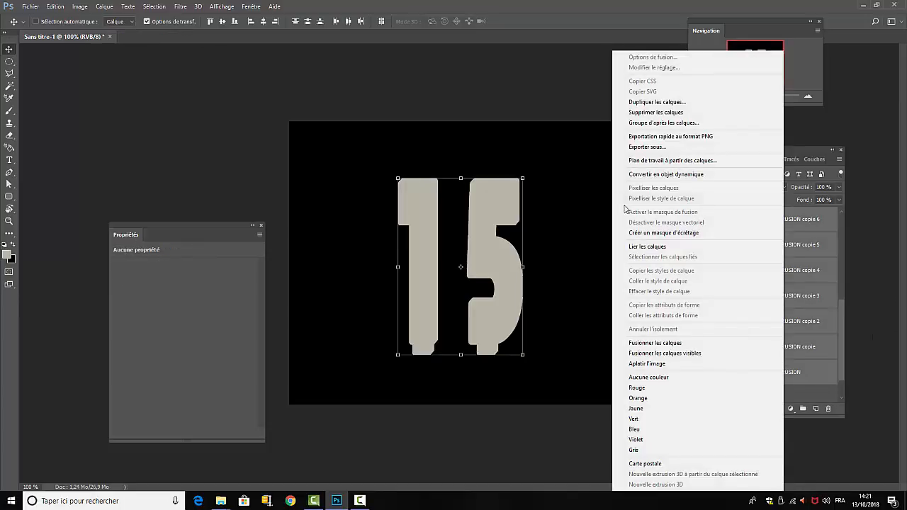
left_click(655, 343)
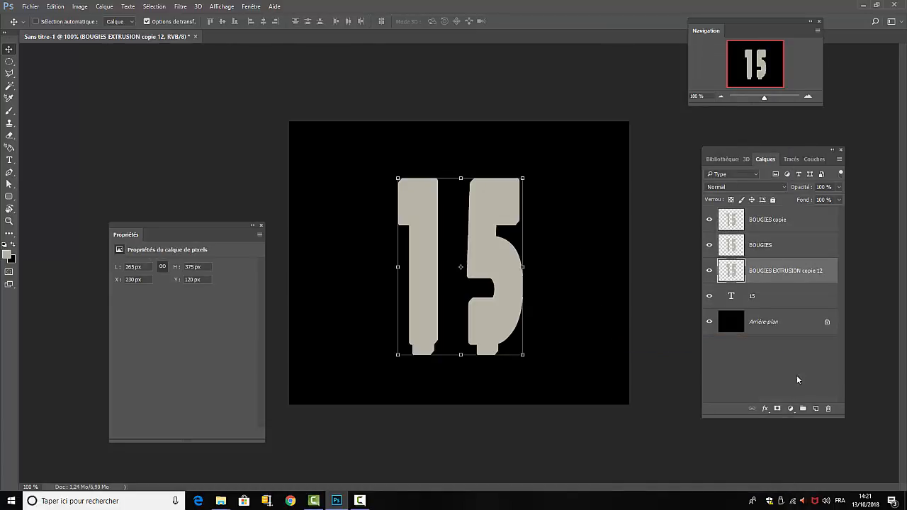
left_click(798, 366)
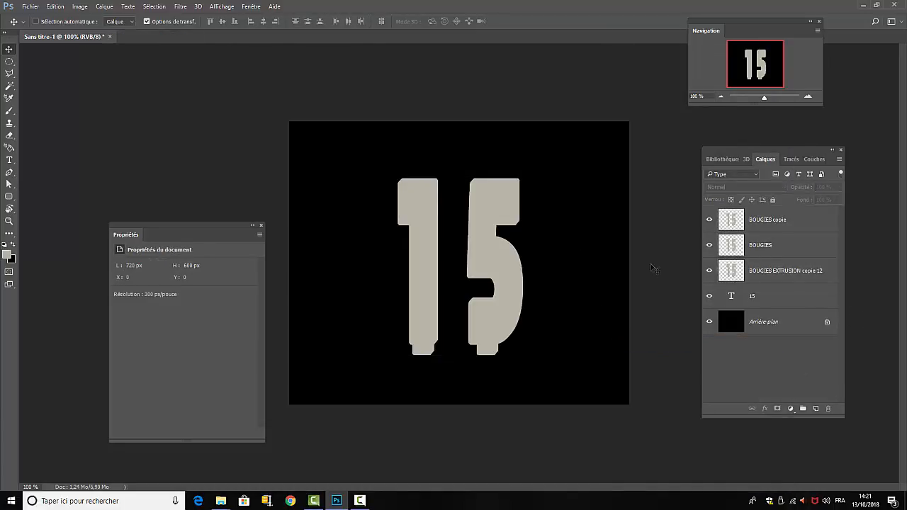
Step: Hide the BOUGIES and BOUGIES copie layers, leaving the extrusion layer shown
left_click(708, 246)
left_click(709, 221)
left_click(709, 220)
left_click(708, 245)
left_click(709, 245)
left_click(709, 222)
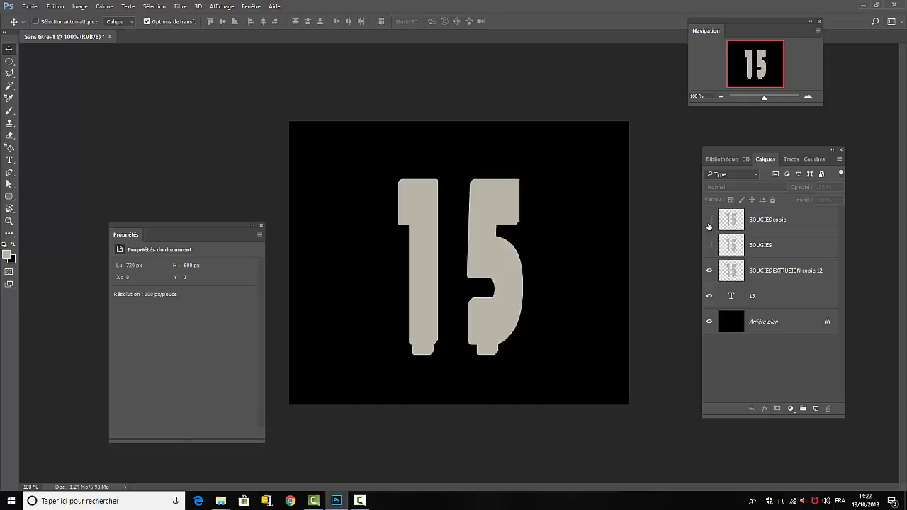
Step: Add a Bevel & Emboss inner bevel to the BOUGIES EXTRUSION copie 12 layer and turn off anti-aliasing for its gloss contour
double_click(771, 272)
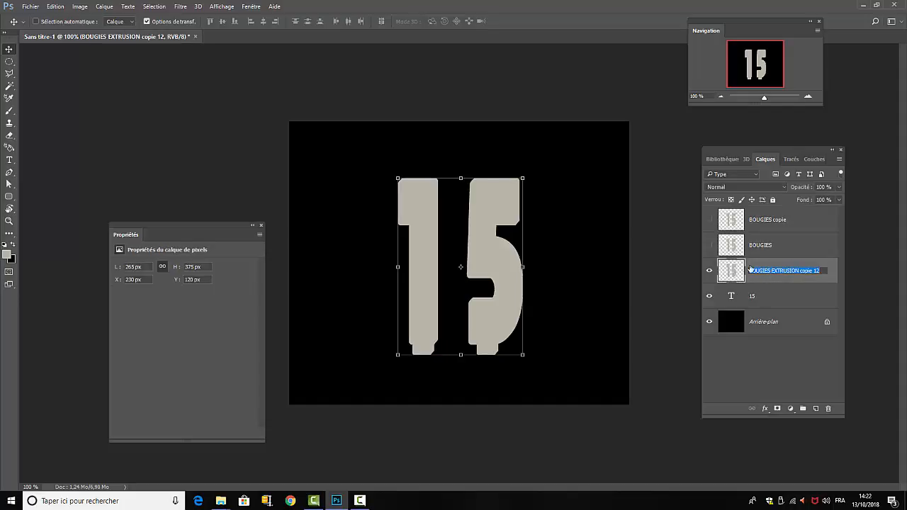
left_click(799, 277)
double_click(798, 278)
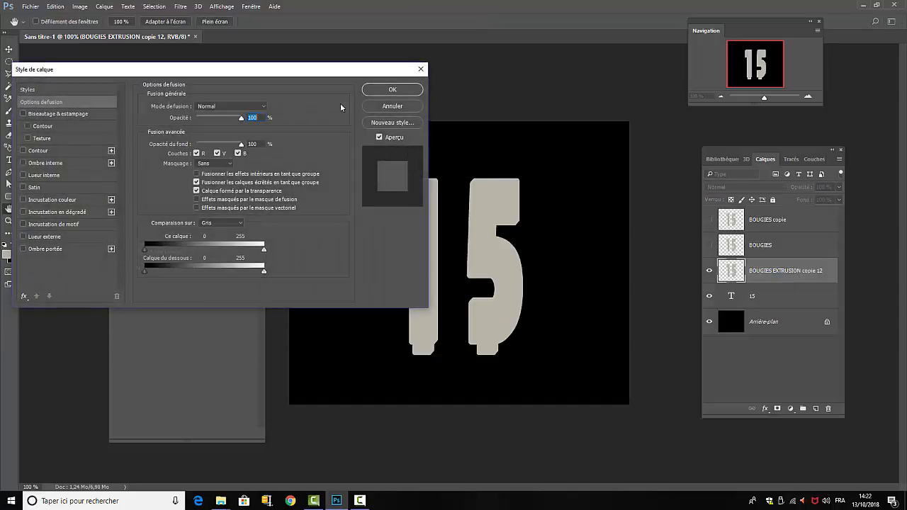
left_click_drag(272, 73, 345, 69)
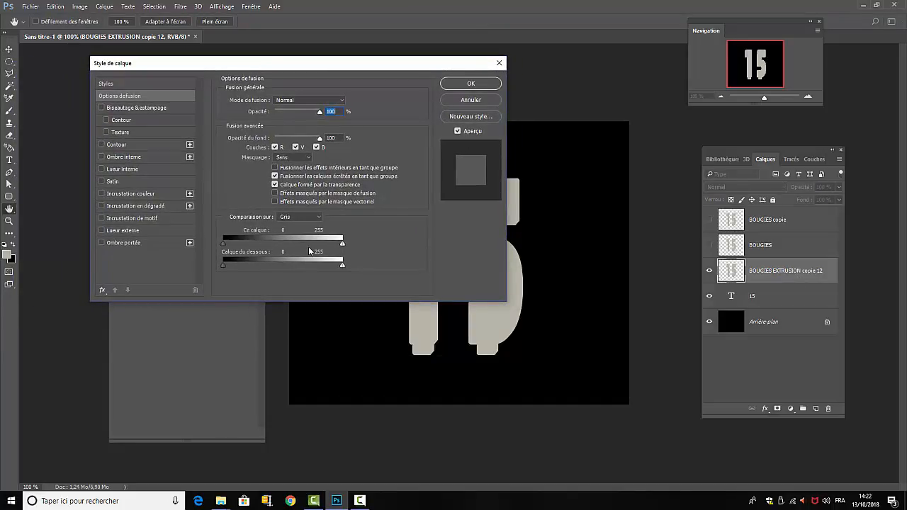
left_click(103, 108)
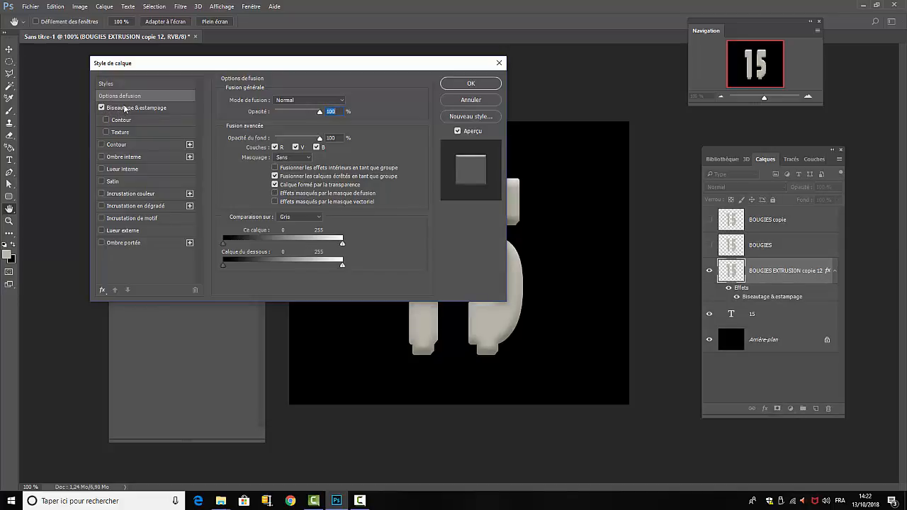
left_click(125, 108)
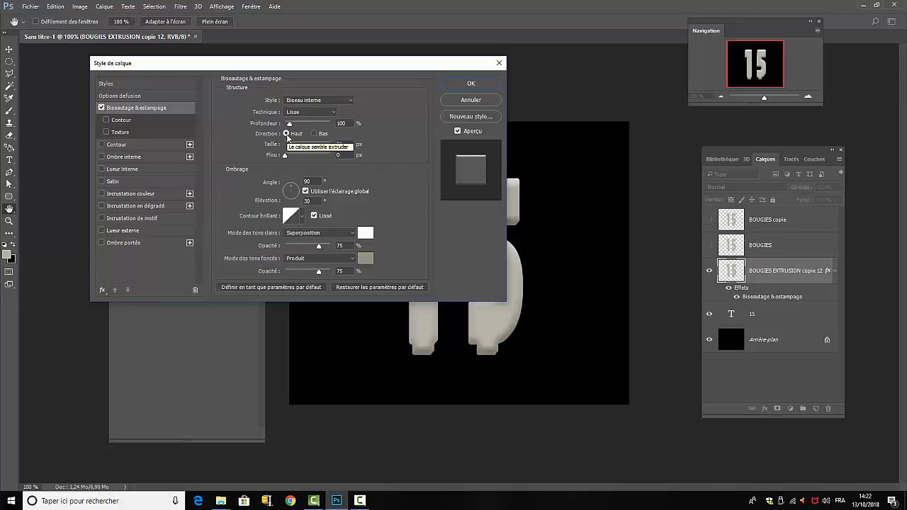
left_click(315, 216)
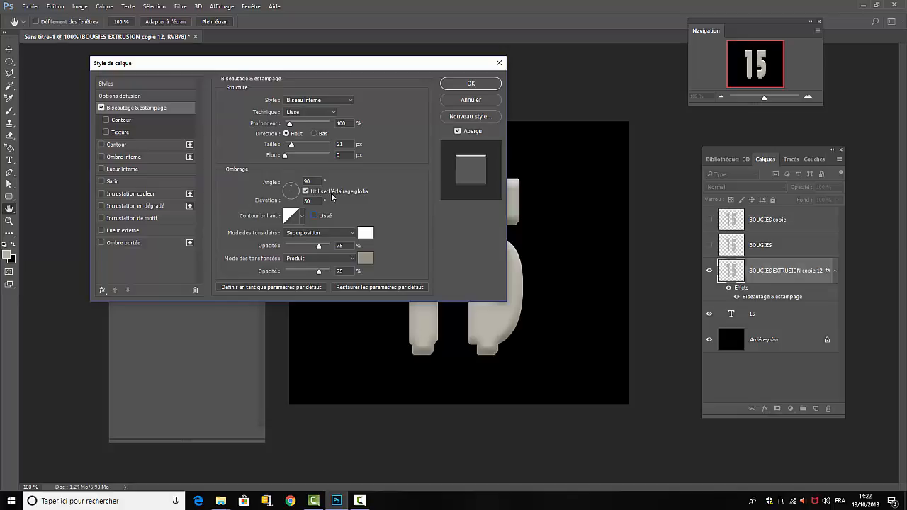
Step: Set the extrusion bevel's lighting angle to 120° and its shadow colour to 95927f, and apply the layer style
left_click(289, 182)
type("120")
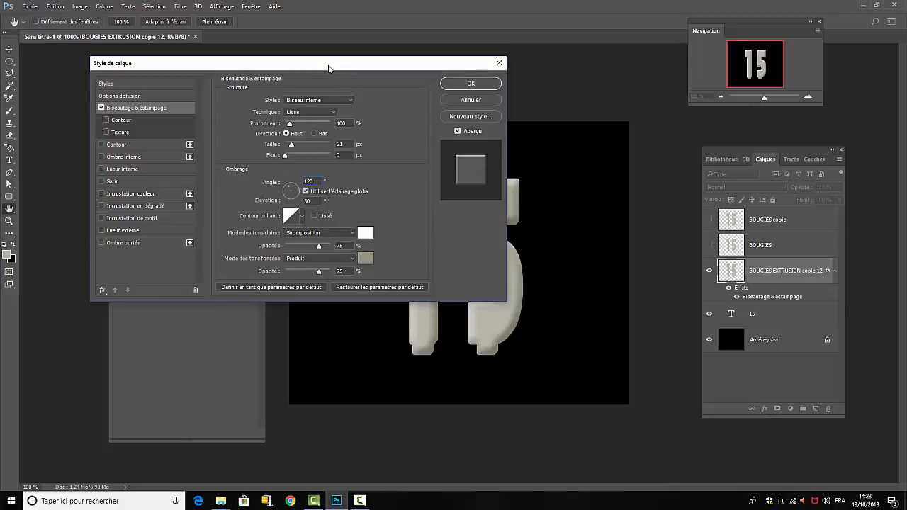
left_click_drag(328, 68, 274, 50)
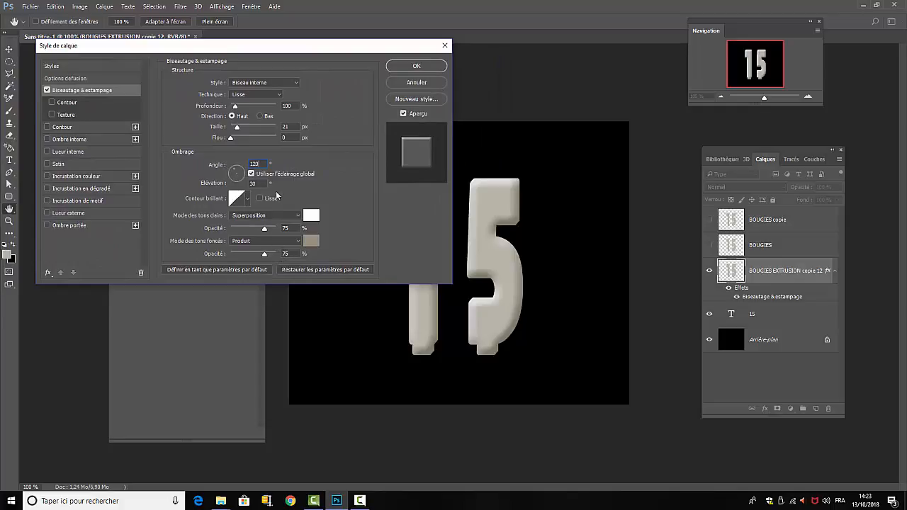
left_click(253, 184)
left_click(310, 241)
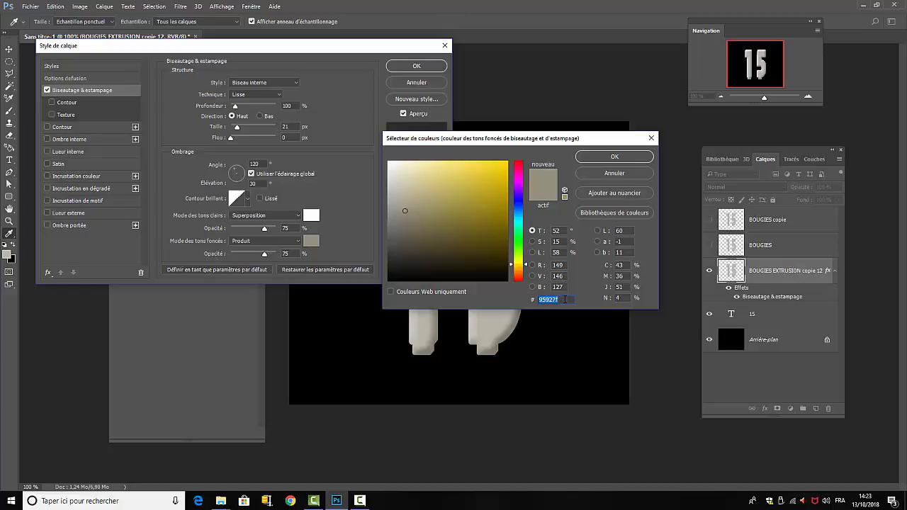
left_click(614, 159)
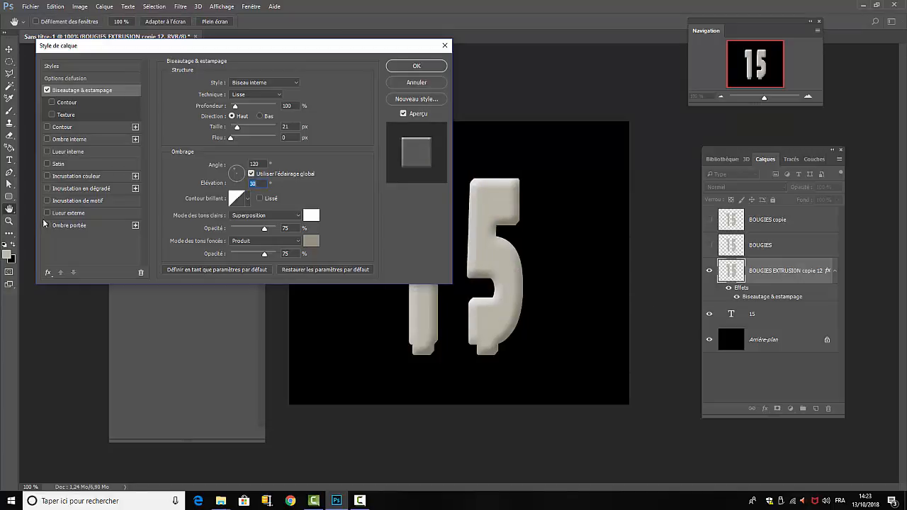
left_click(416, 67)
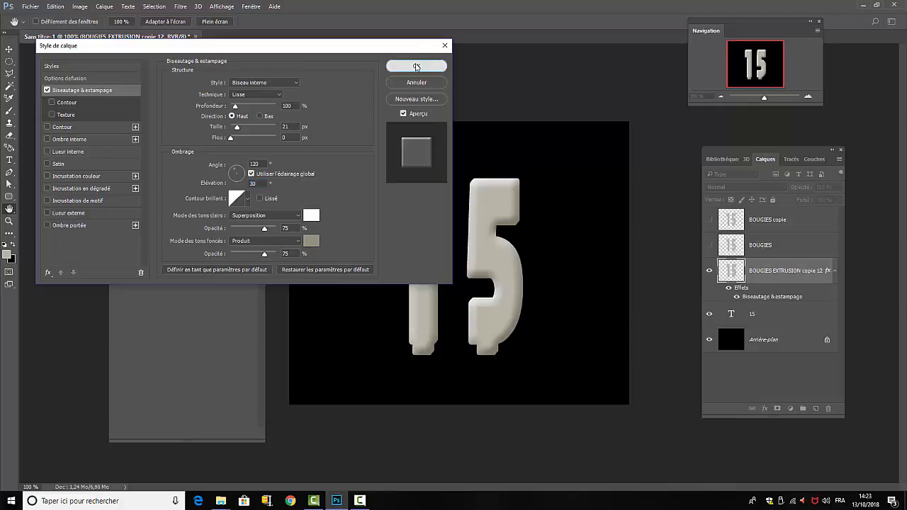
Step: Show the BOUGIES and BOUGIES copie layers again and move BOUGIES above BOUGIES copie
key("v")
left_click_drag(712, 248, 709, 220)
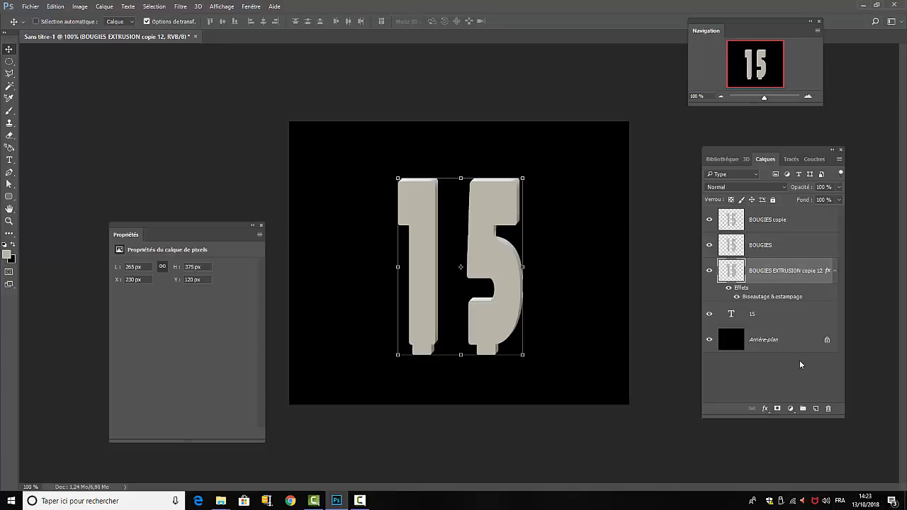
left_click_drag(765, 247, 763, 216)
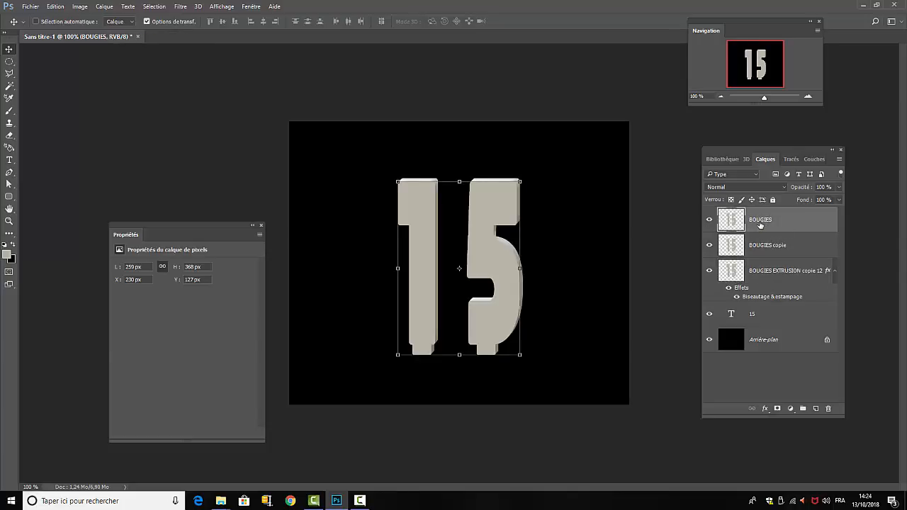
Step: Add a Bevel & Emboss effect to the BOUGIES layer with a size of 4 px
double_click(760, 220)
double_click(806, 221)
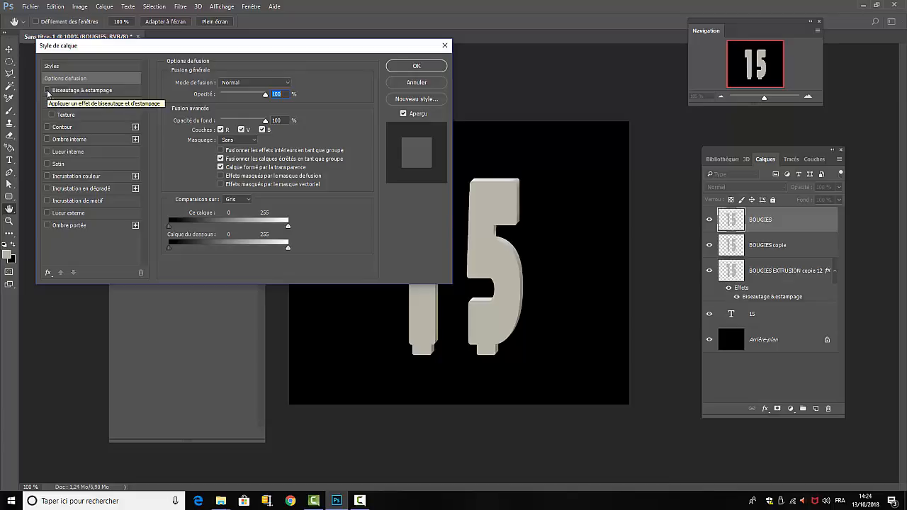
left_click(48, 90)
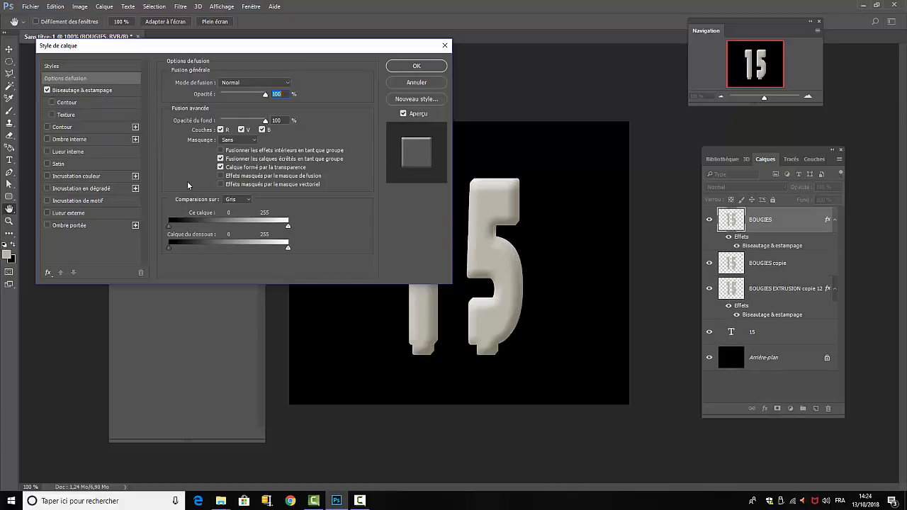
left_click(78, 91)
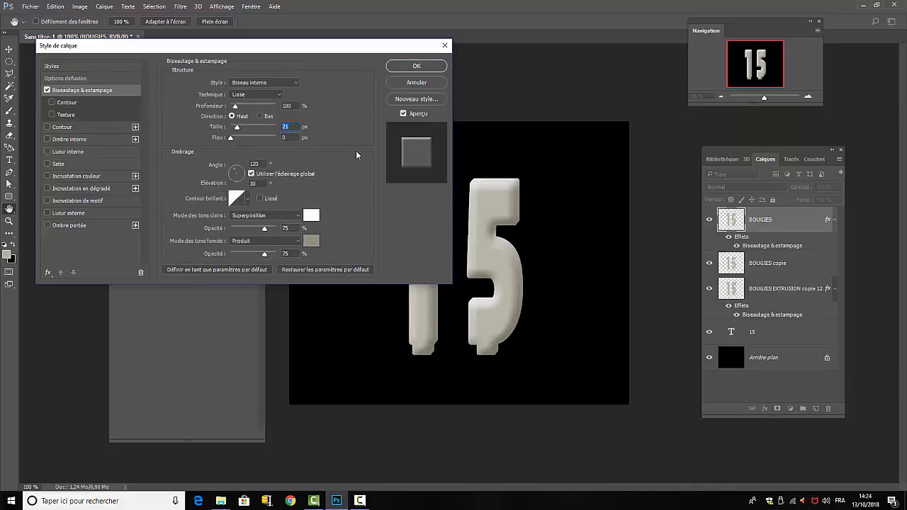
type("4")
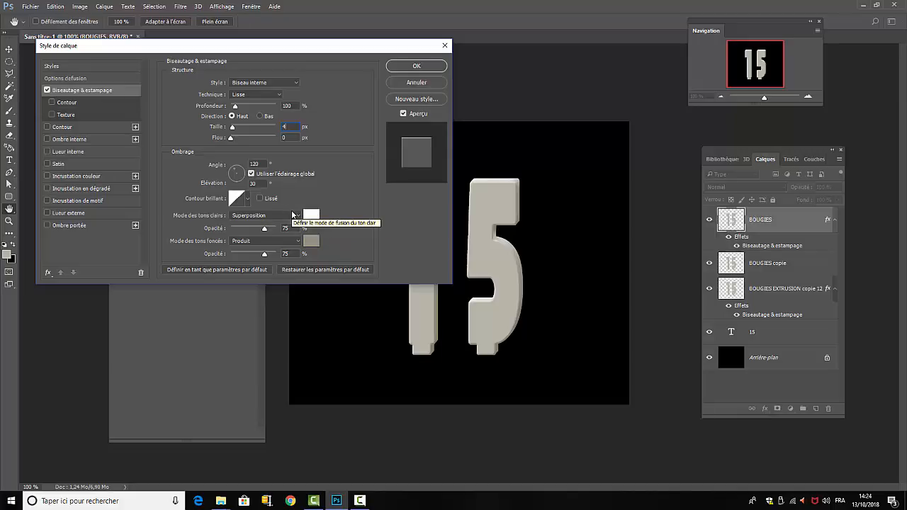
Step: Set the BOUGIES bevel's shadow colour to D6D4C9 and its shadow opacity to 50%
left_click(312, 242)
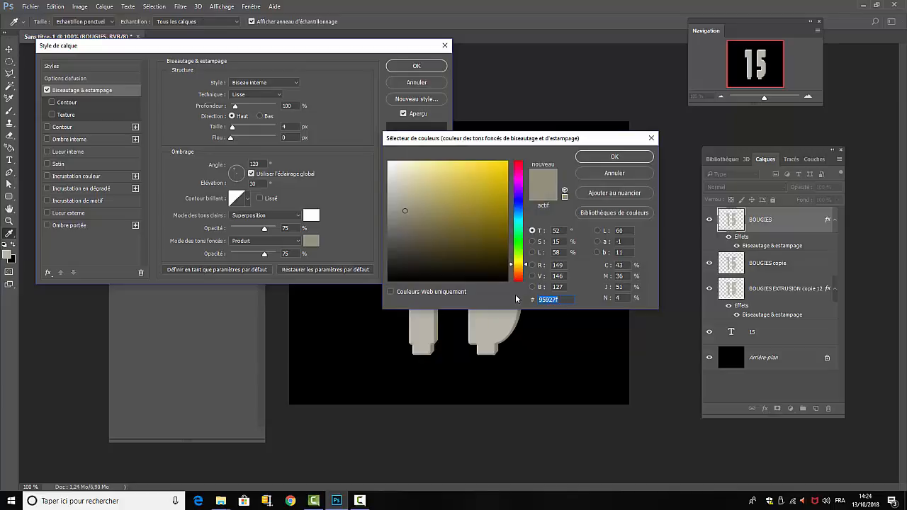
type("D")
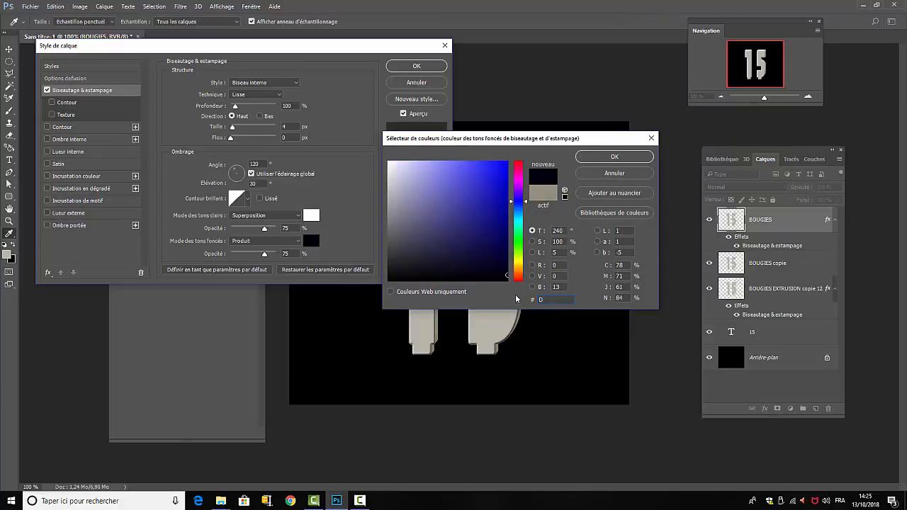
type("6")
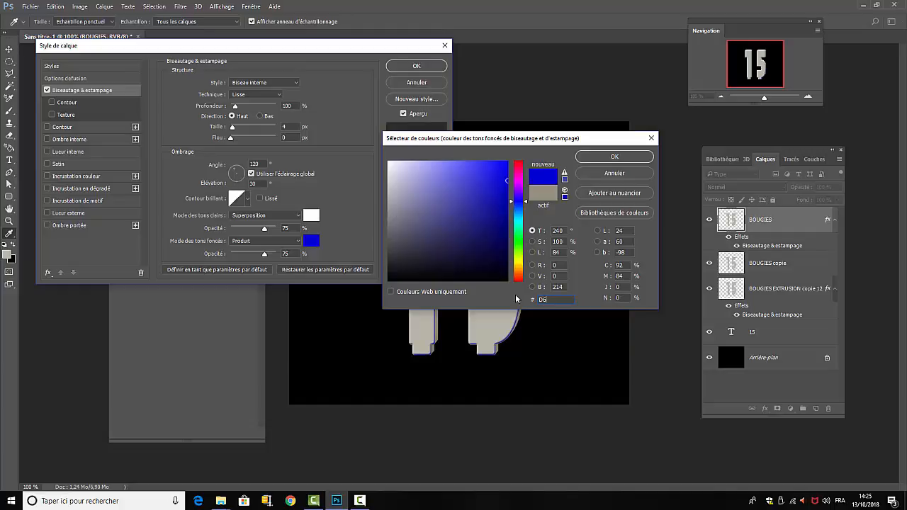
type("D4")
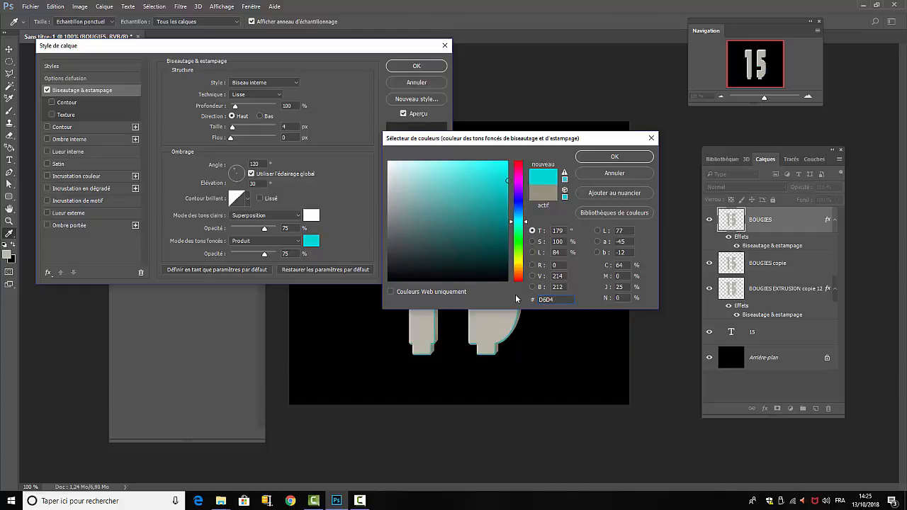
type("C9")
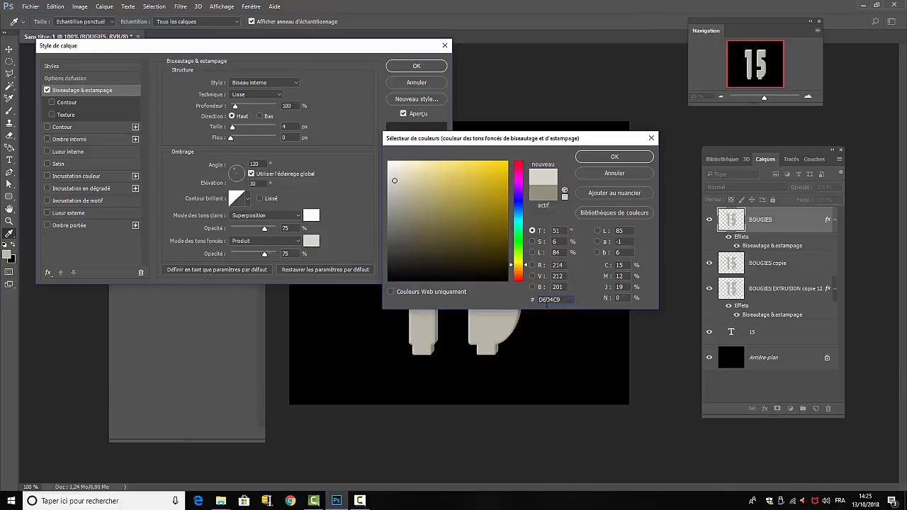
left_click(617, 159)
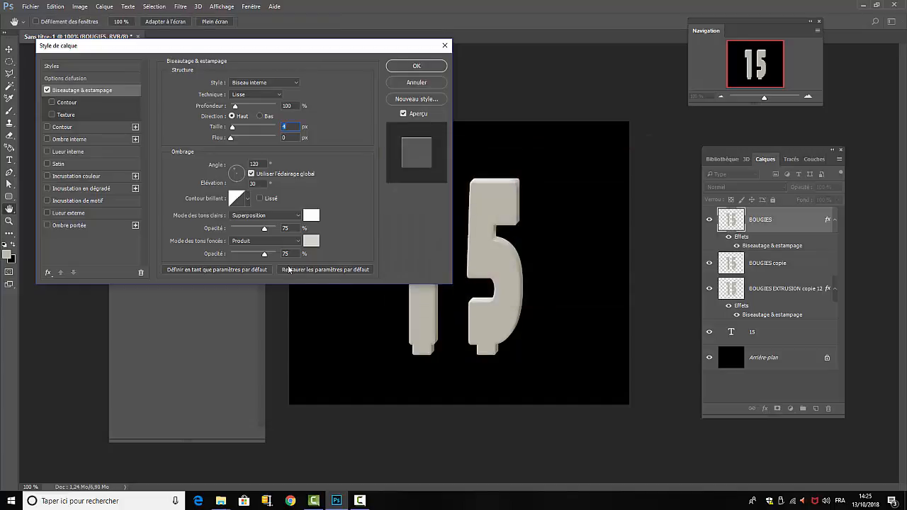
left_click_drag(293, 253, 280, 255)
type("50")
Step: Add a Gradient Overlay to BOUGIES with Normal blending, no reversal and a scale of 100%
left_click(46, 189)
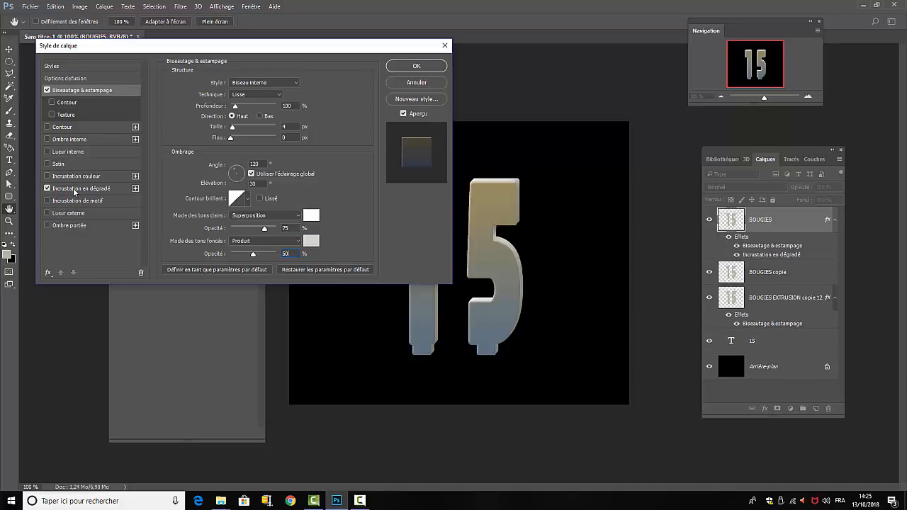
left_click(75, 189)
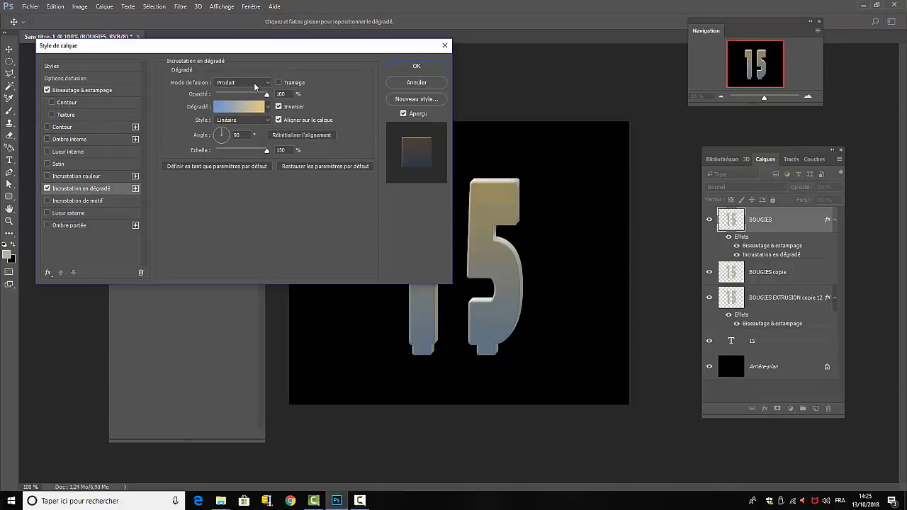
left_click(269, 86)
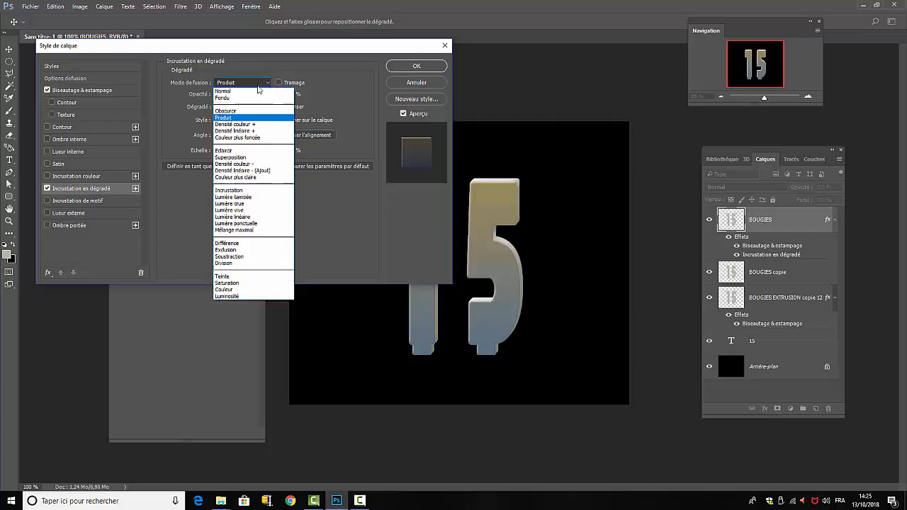
left_click(237, 93)
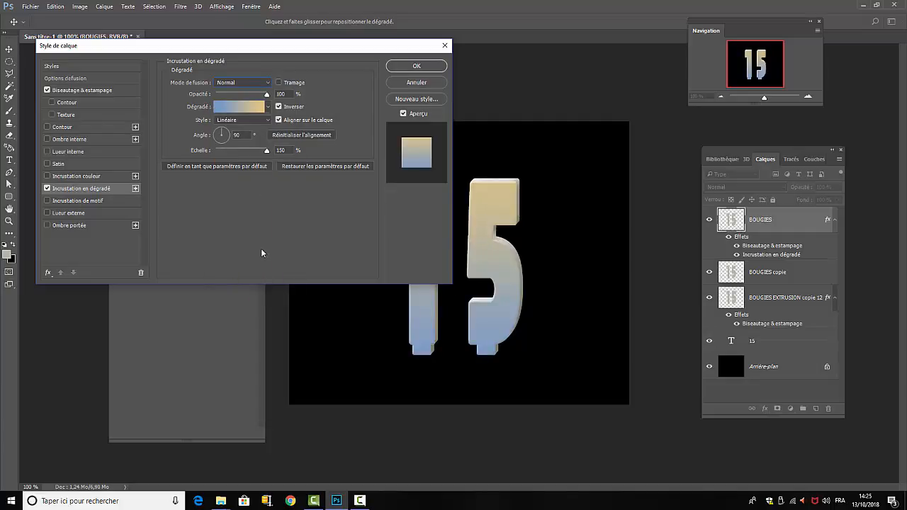
left_click(278, 106)
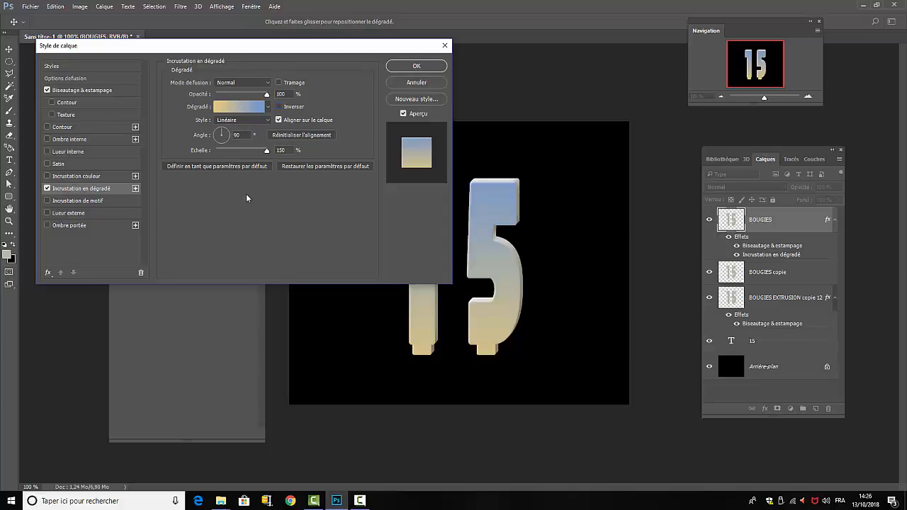
left_click(267, 149)
type("100")
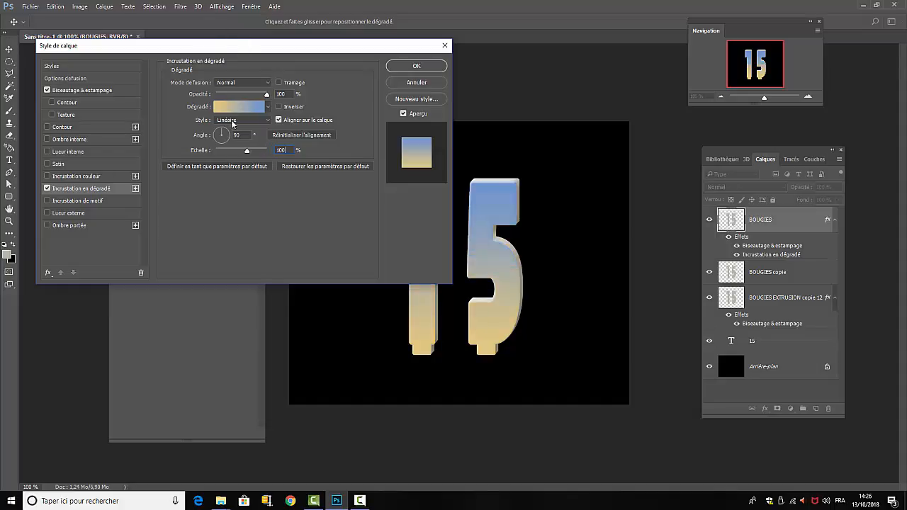
Step: Set the starting colour stop of the BOUGIES gradient overlay to BDB4A3
left_click(238, 107)
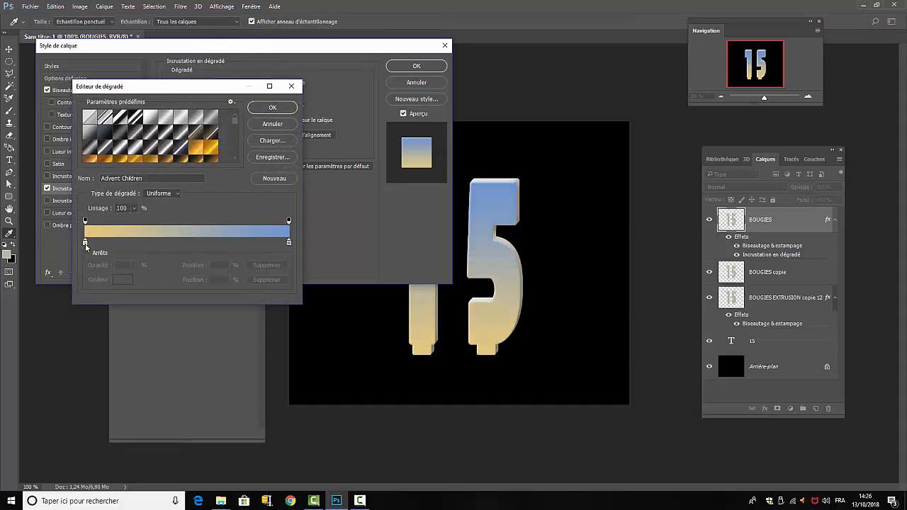
left_click(85, 243)
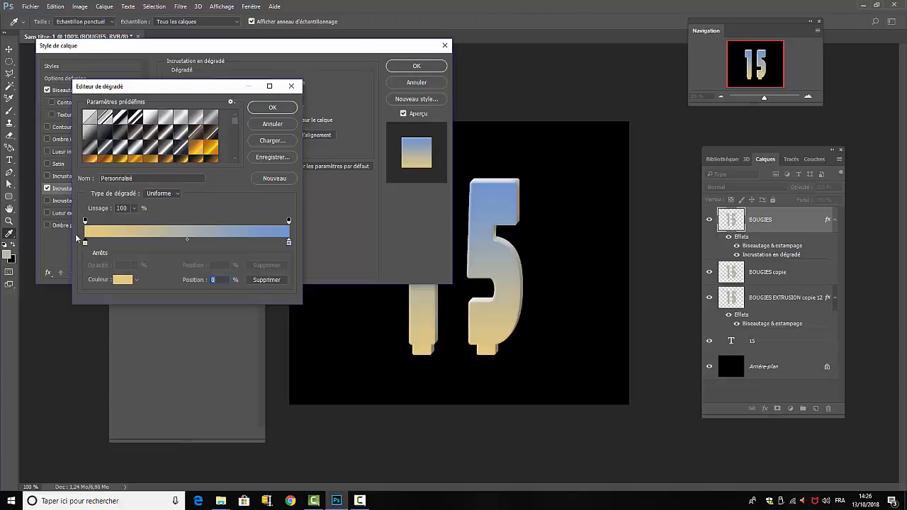
left_click(123, 280)
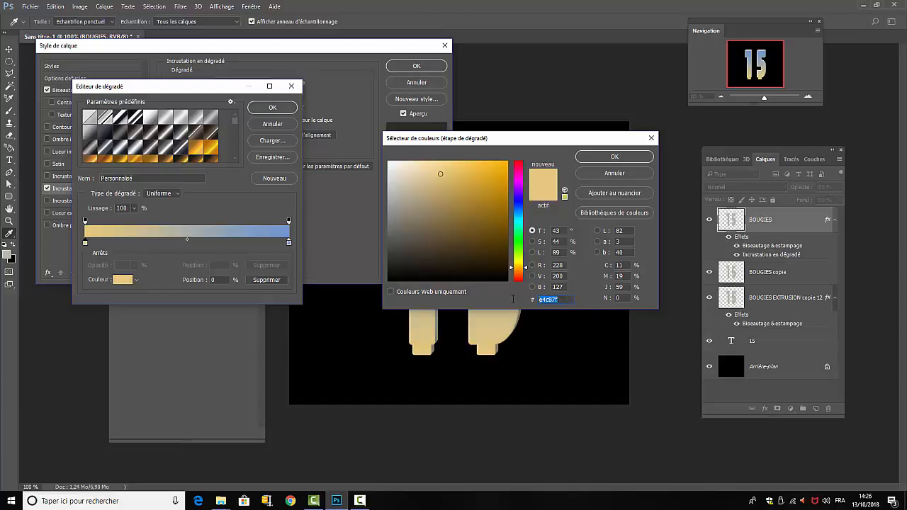
type("B")
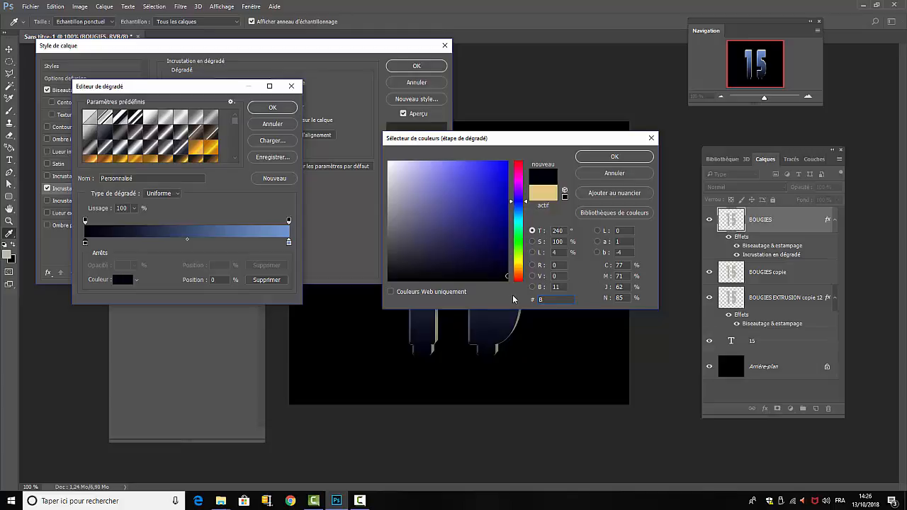
type("DB")
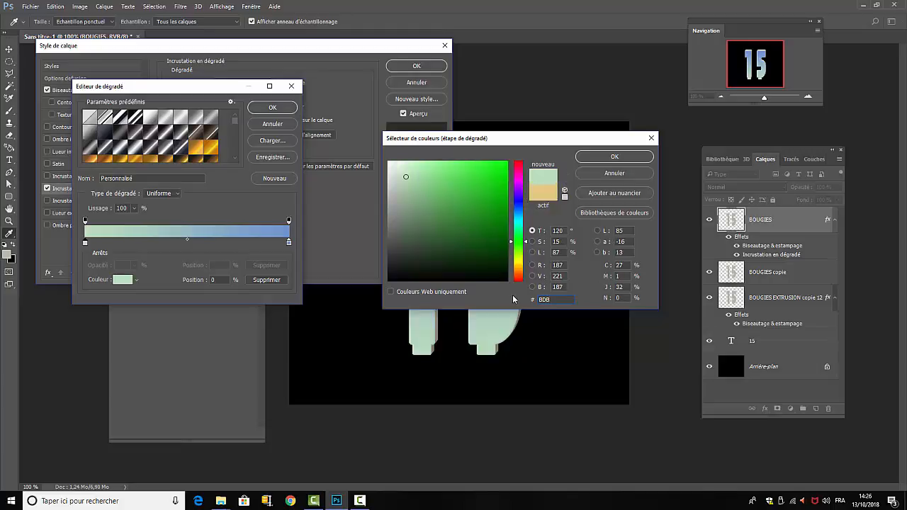
type("4")
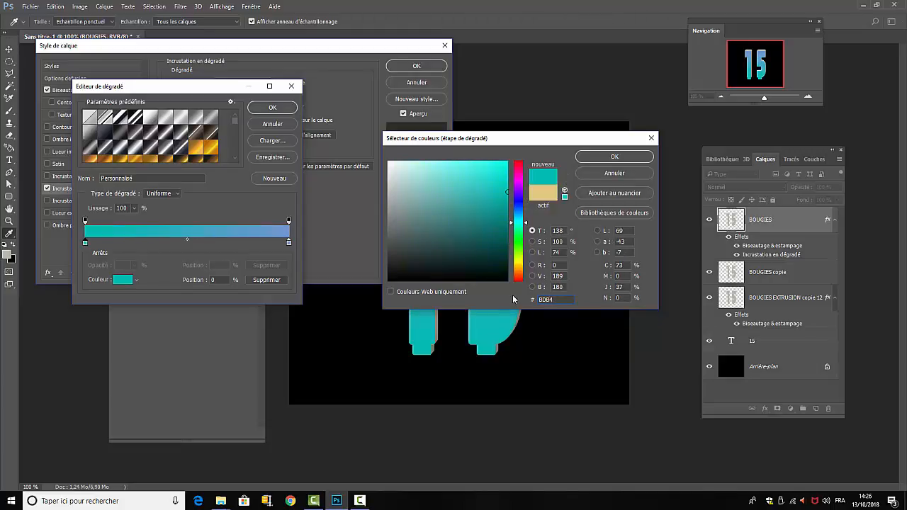
type("A3")
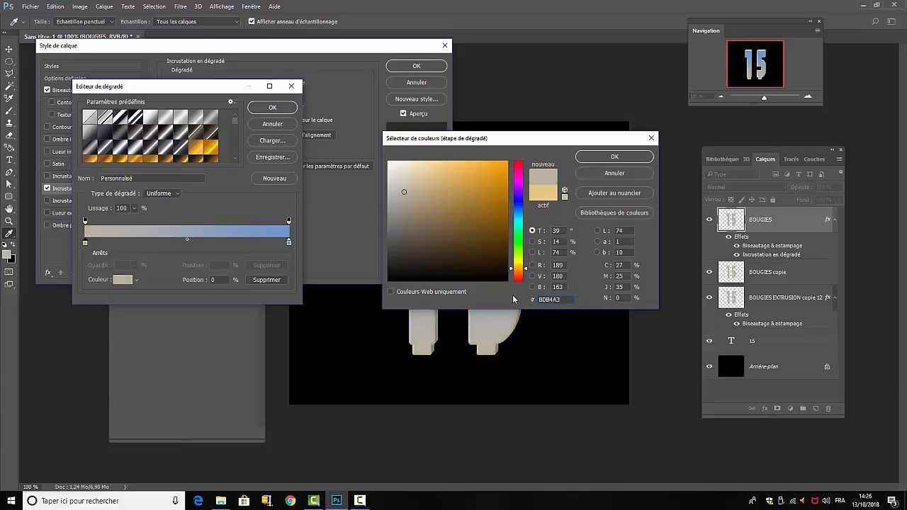
left_click(613, 157)
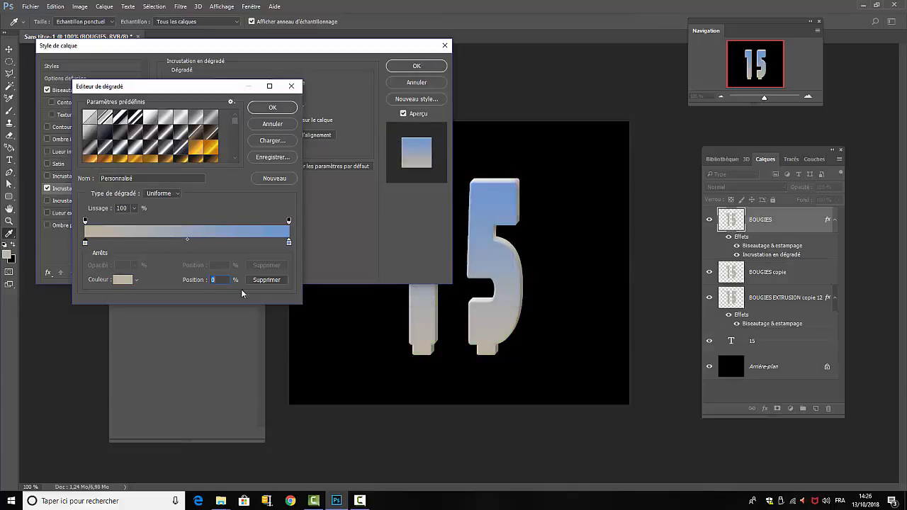
Step: Set the gradient's end colour stop to ECE9DE and apply the BOUGIES layer style
left_click(288, 244)
left_click(126, 282)
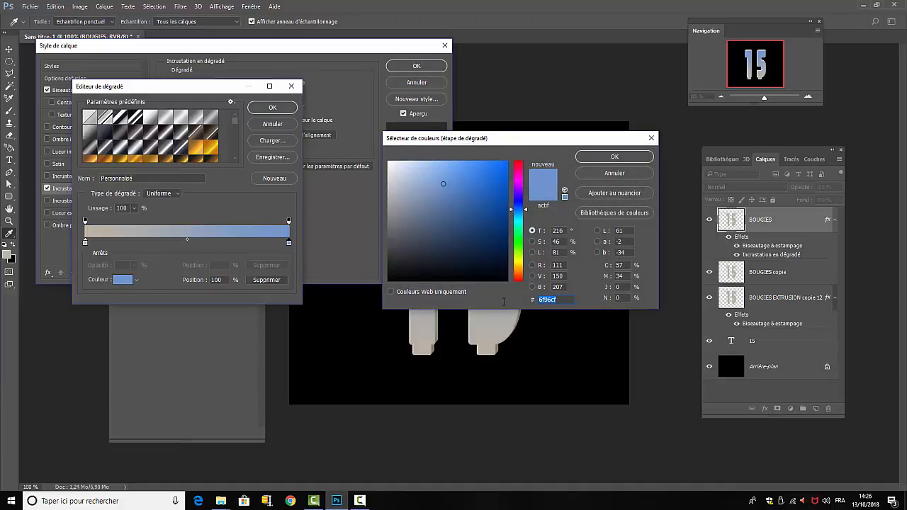
type("ECE")
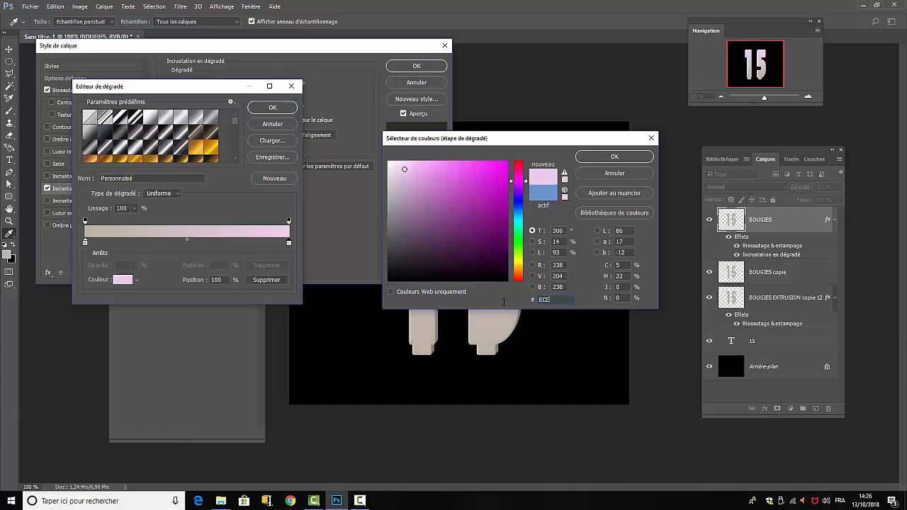
type("9")
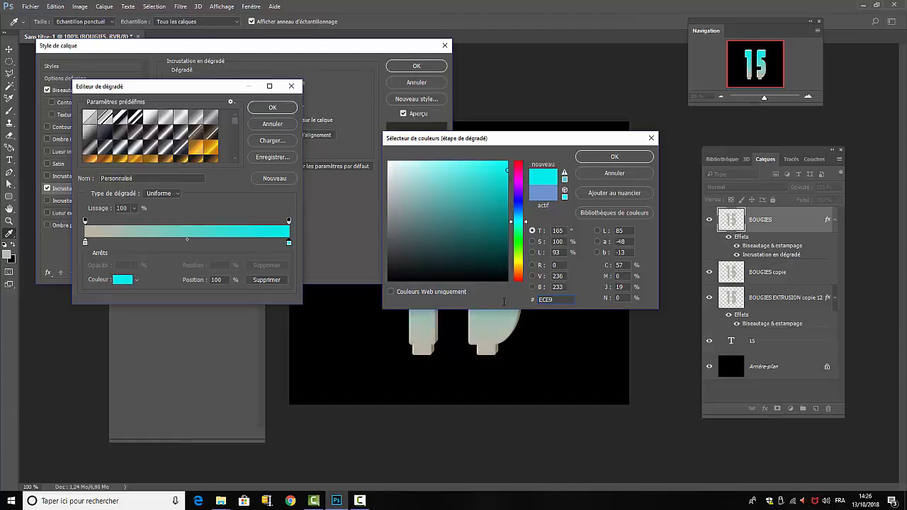
type("DE")
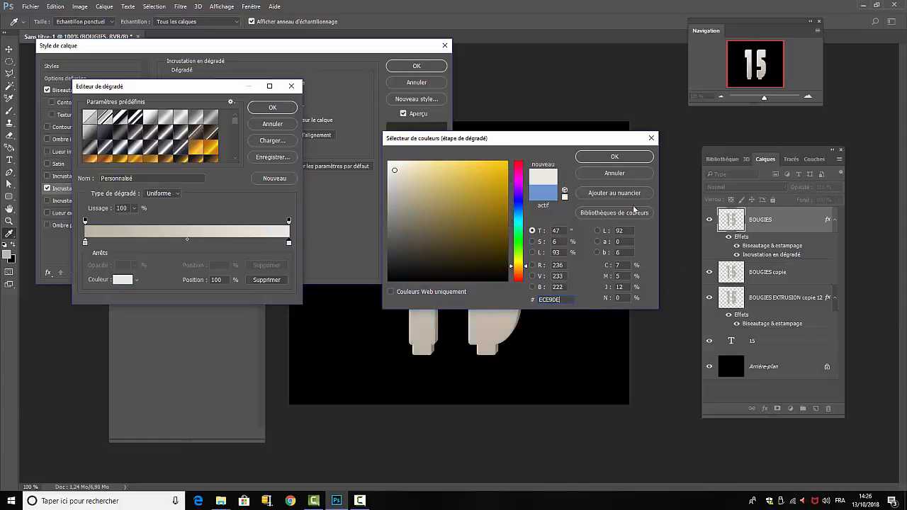
left_click(614, 157)
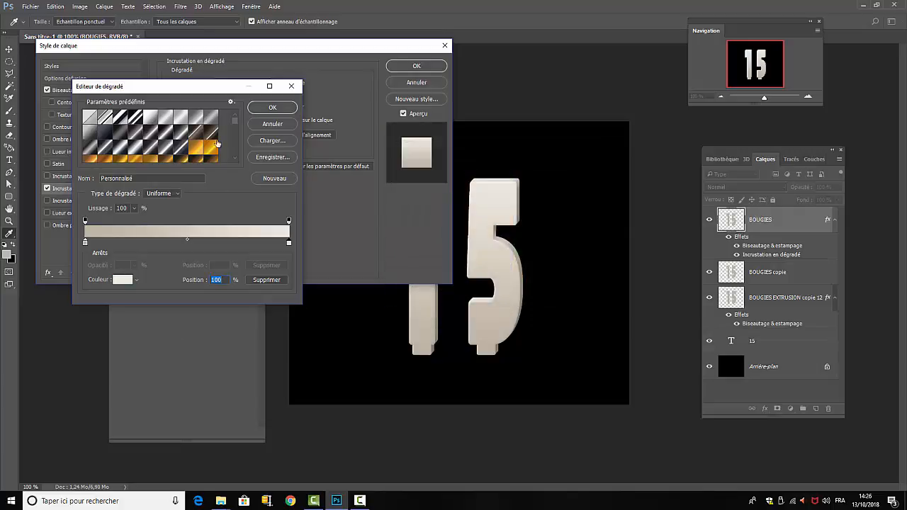
left_click(277, 110)
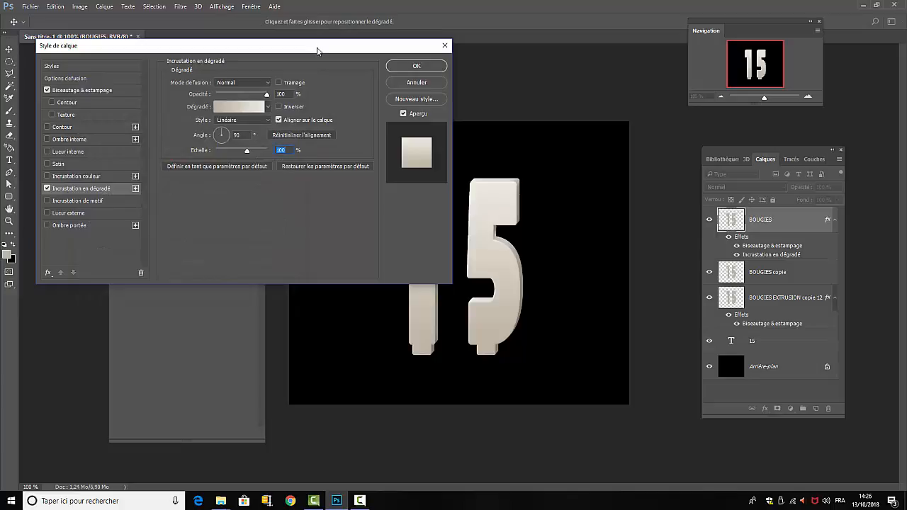
left_click_drag(318, 48, 349, 58)
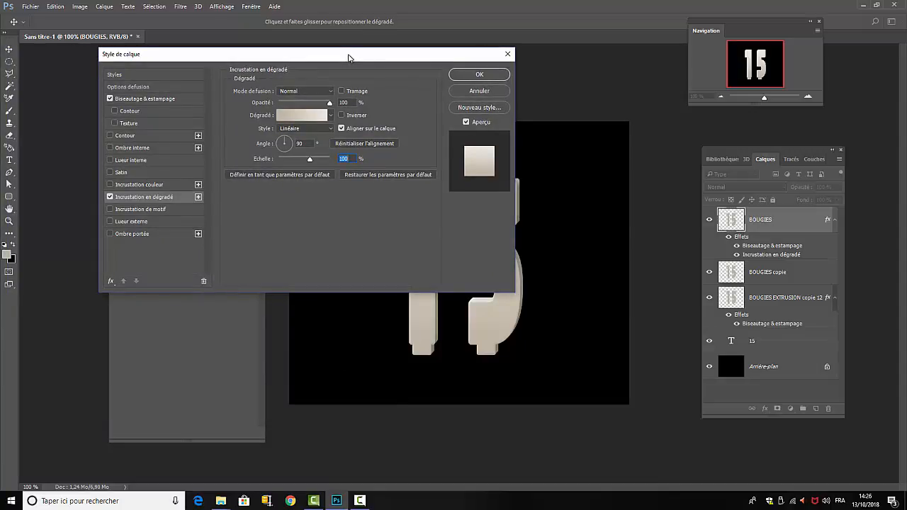
left_click(479, 74)
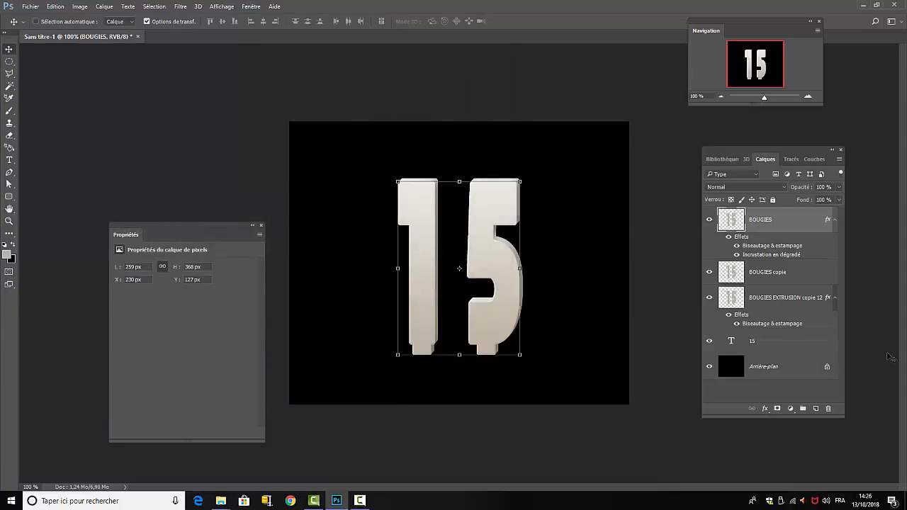
Step: Add a Bevel & Emboss effect to the BOUGIES copie layer with a size of 20 px
left_click(762, 276)
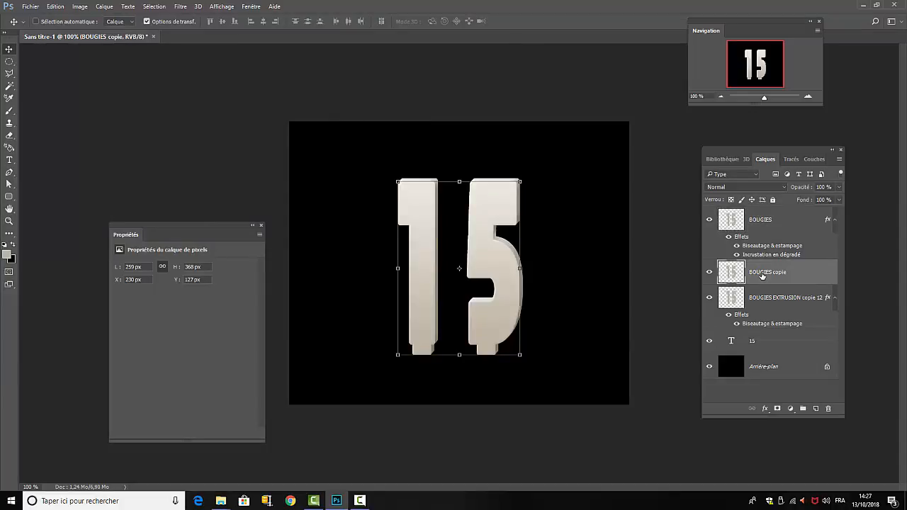
double_click(762, 275)
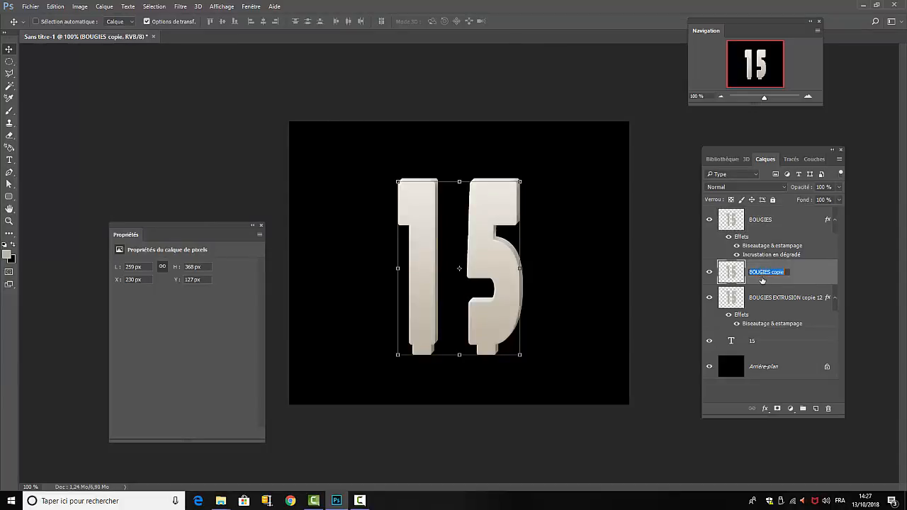
left_click(826, 279)
key("space")
double_click(825, 279)
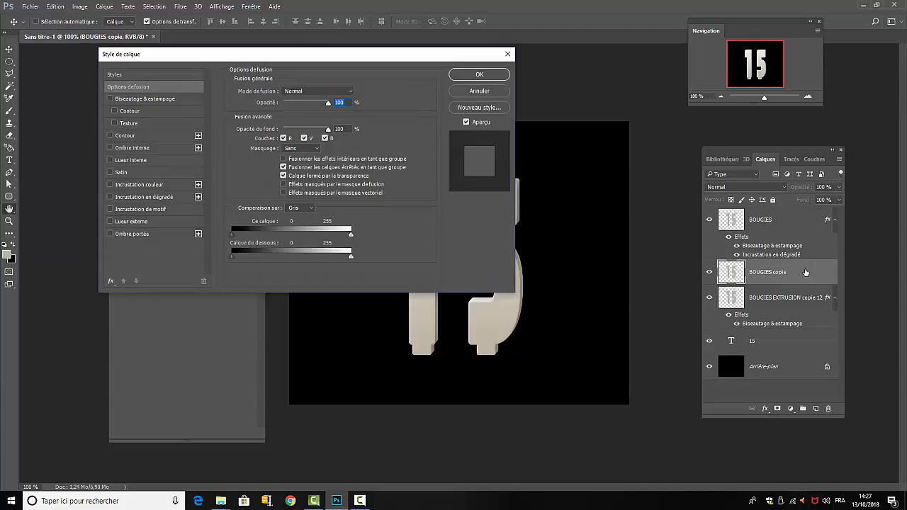
left_click(110, 99)
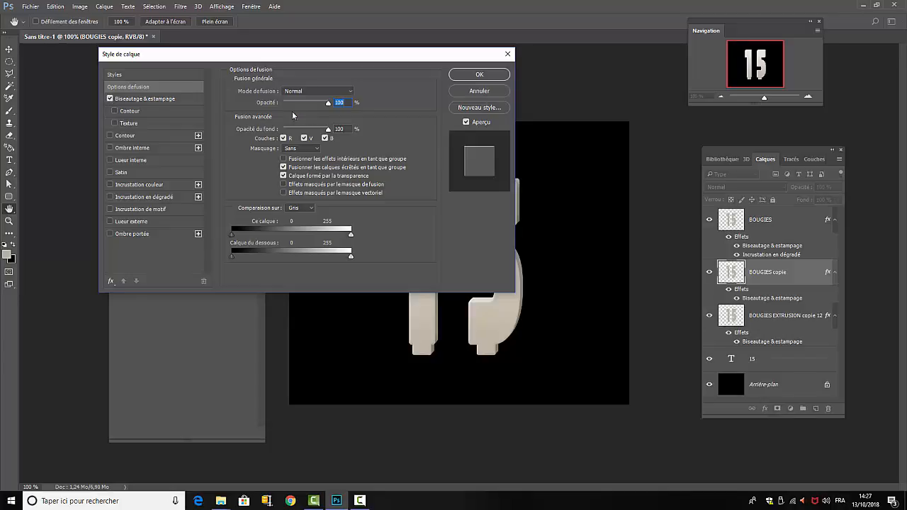
left_click(131, 100)
left_click(354, 136)
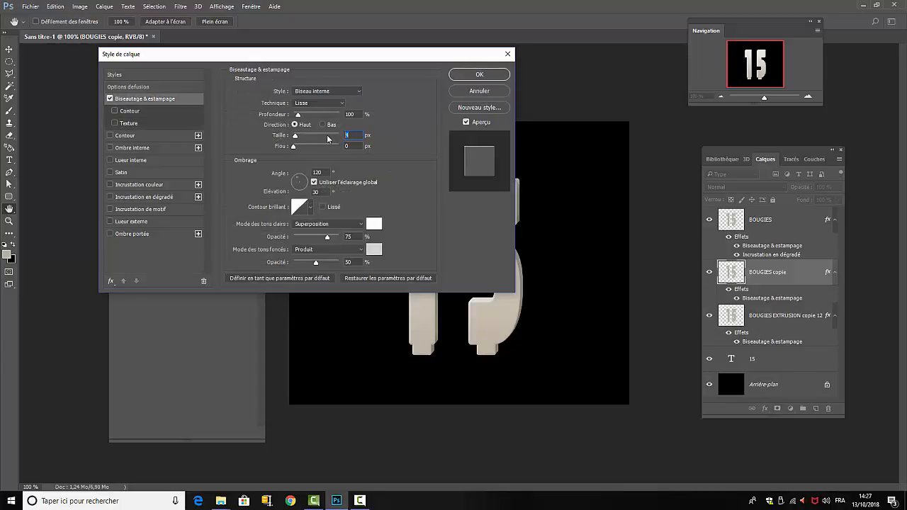
type("20")
Step: Turn off global light for the BOUGIES copie bevel and set its angle to -162° and elevation to 74°
left_click(314, 182)
left_click(326, 171)
type("-162")
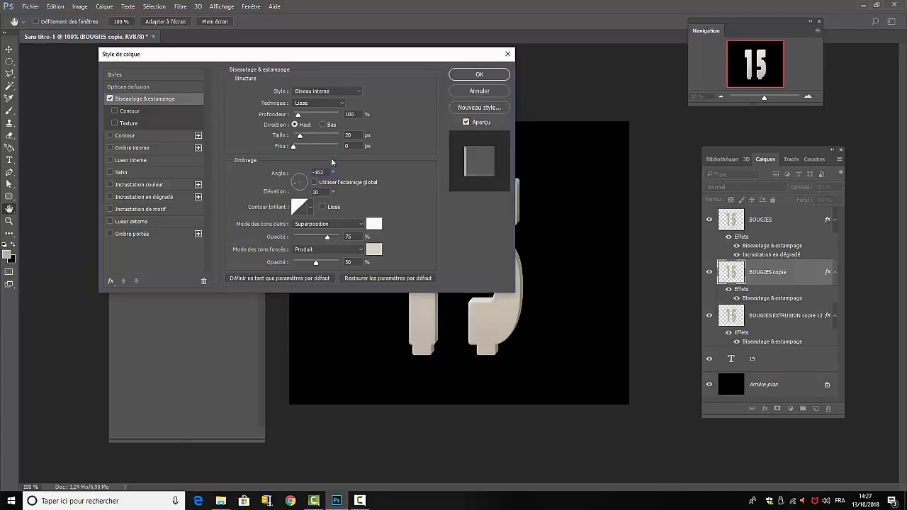
key("Tab")
type("74")
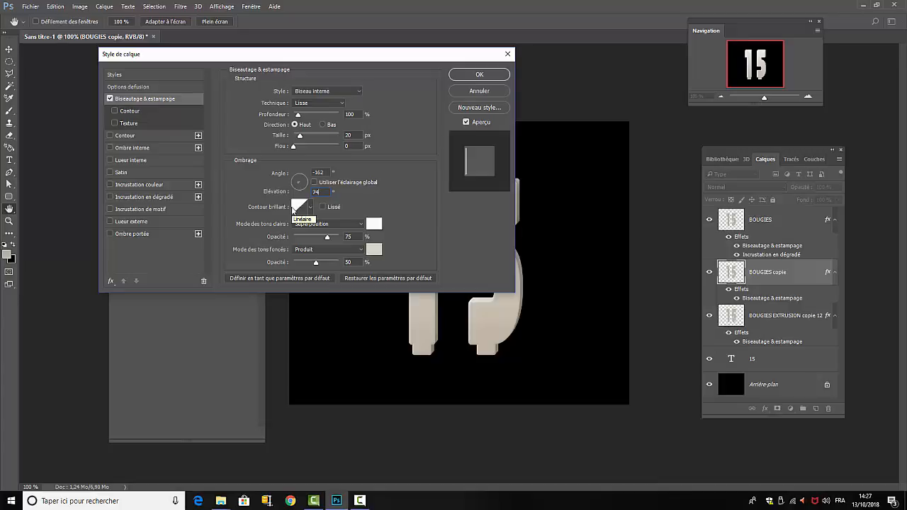
Step: Set the bevel's highlight mode to Incrustation (Overlay) and its highlight colour to FFFDFC
left_click(362, 225)
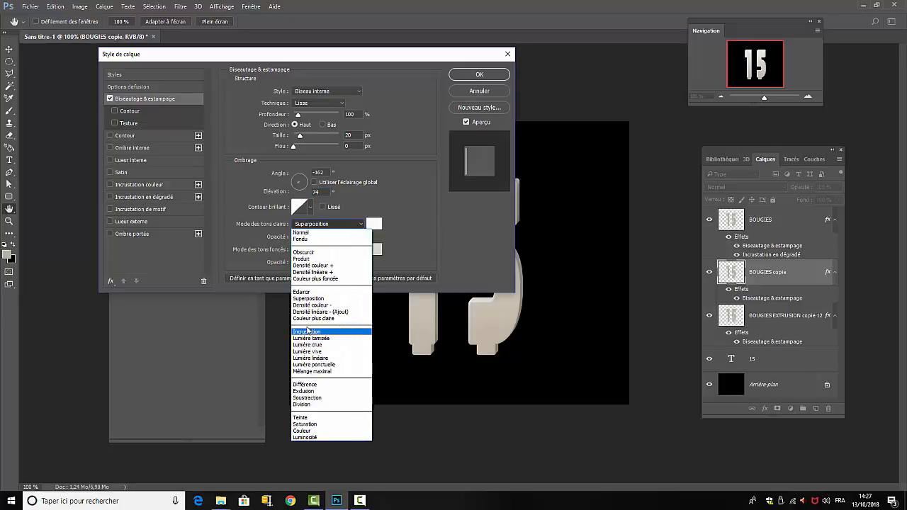
left_click(310, 331)
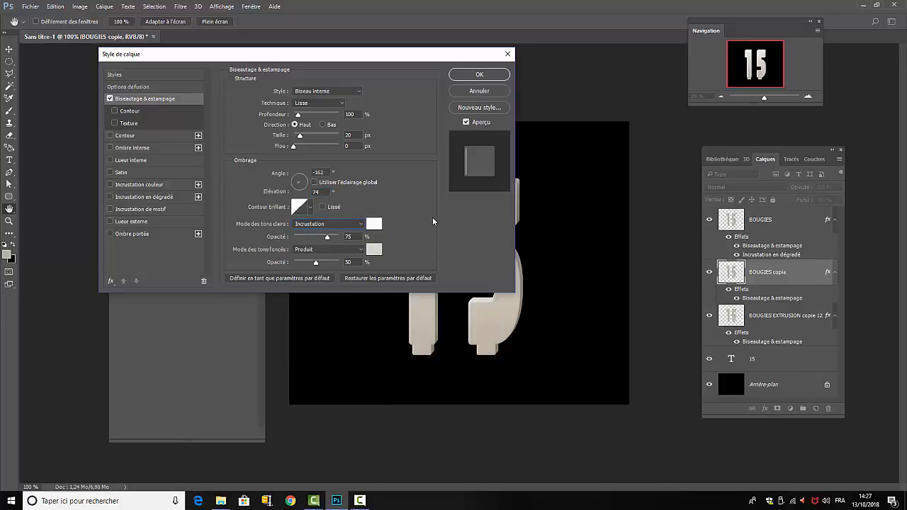
left_click(373, 224)
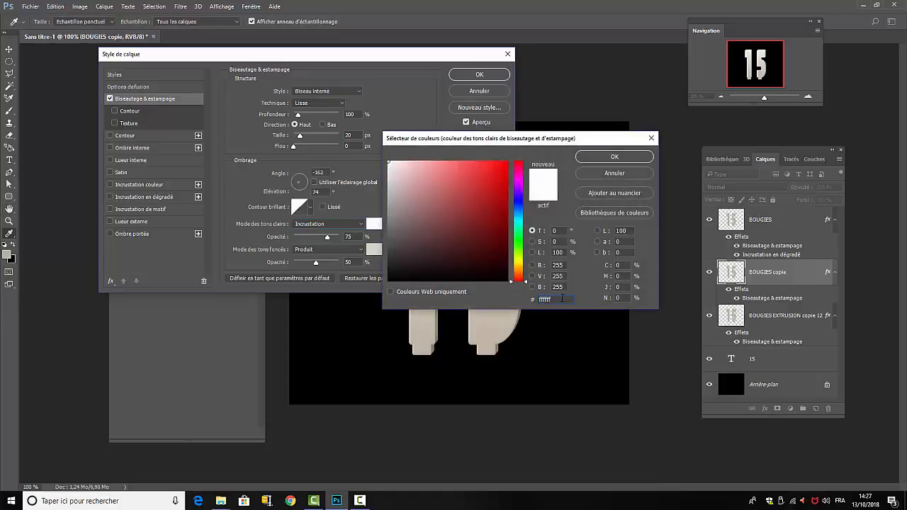
type("FFFDFC")
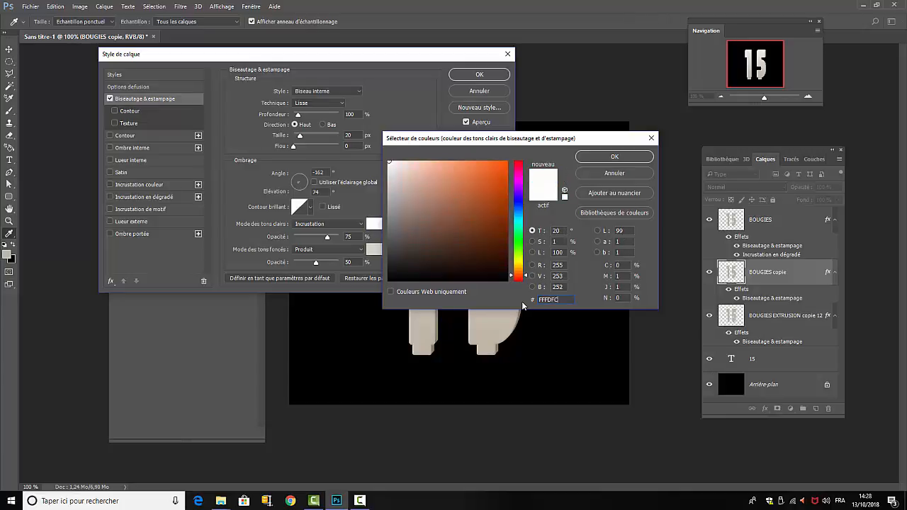
left_click(615, 157)
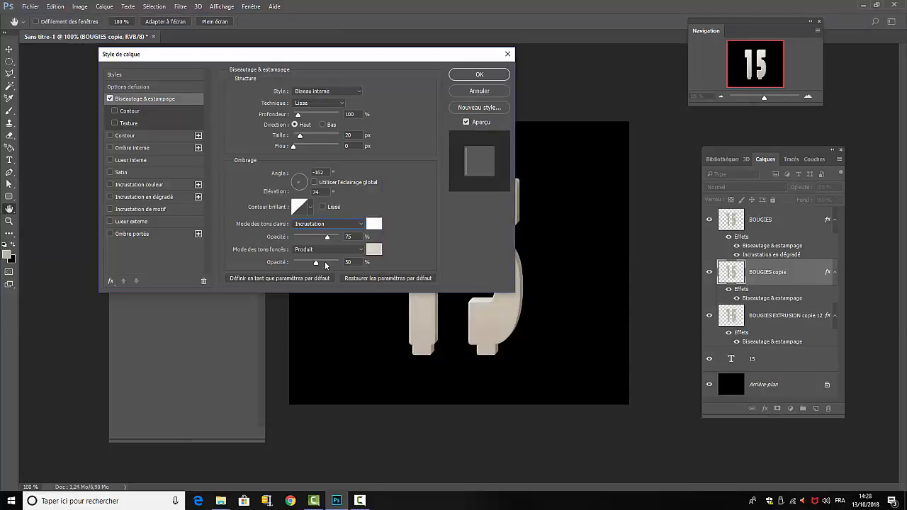
Step: Set the bevel's shadow opacity to 0% and its shadow colour to 000000
left_click_drag(318, 263, 274, 266)
left_click(373, 249)
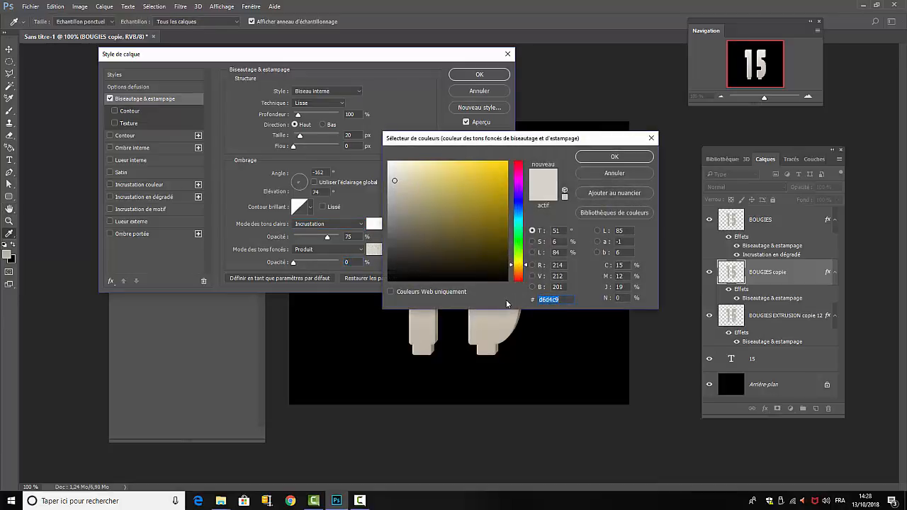
type("000000")
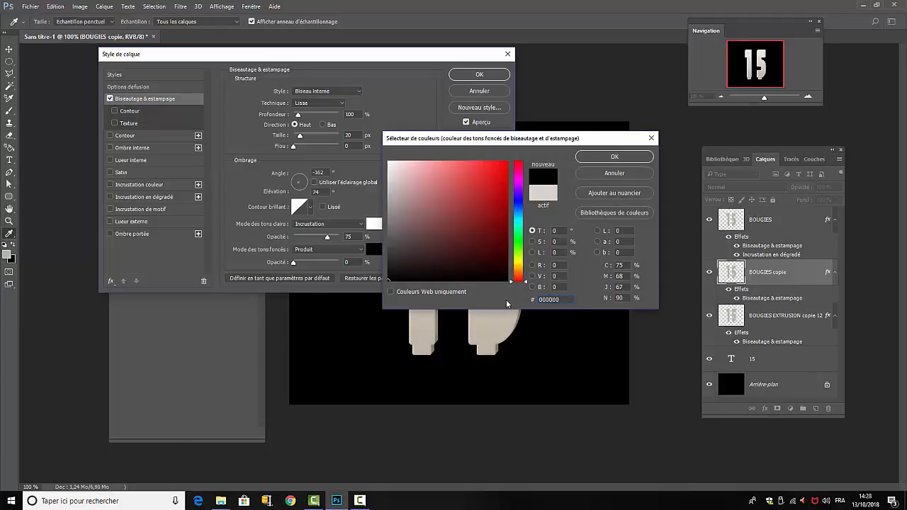
key("Return")
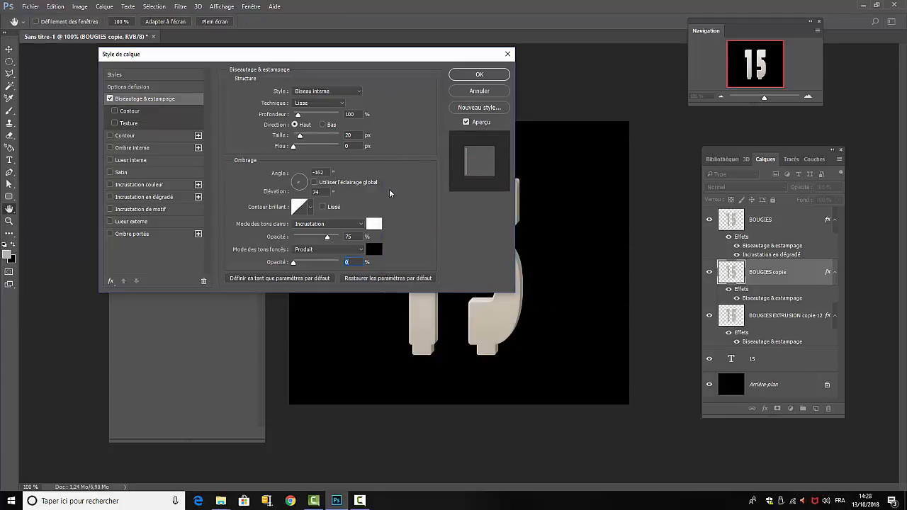
Step: Choose the multi-peaked preset as the gloss contour of the BOUGIES copie bevel
left_click(311, 209)
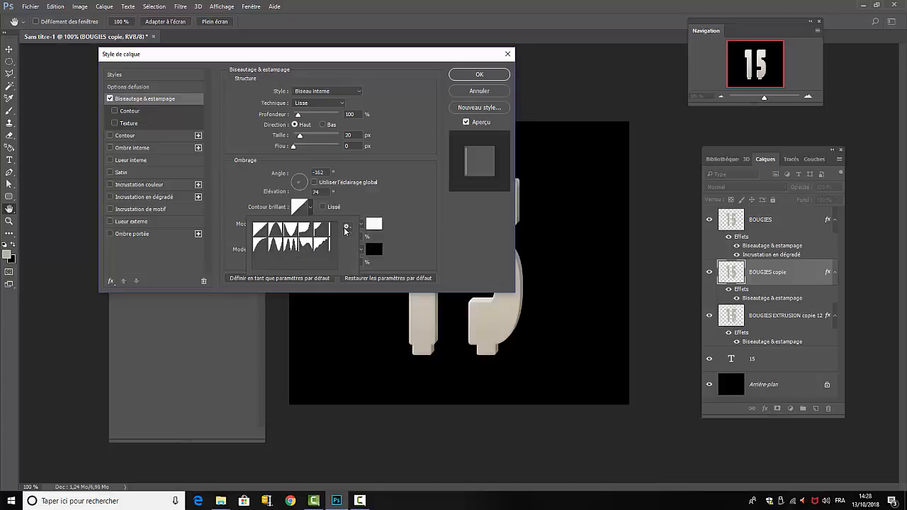
left_click(348, 228)
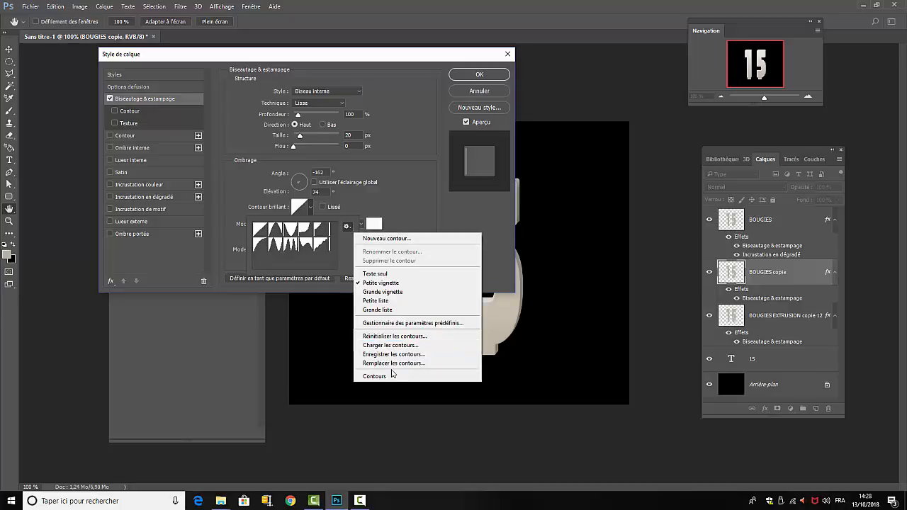
left_click(289, 248)
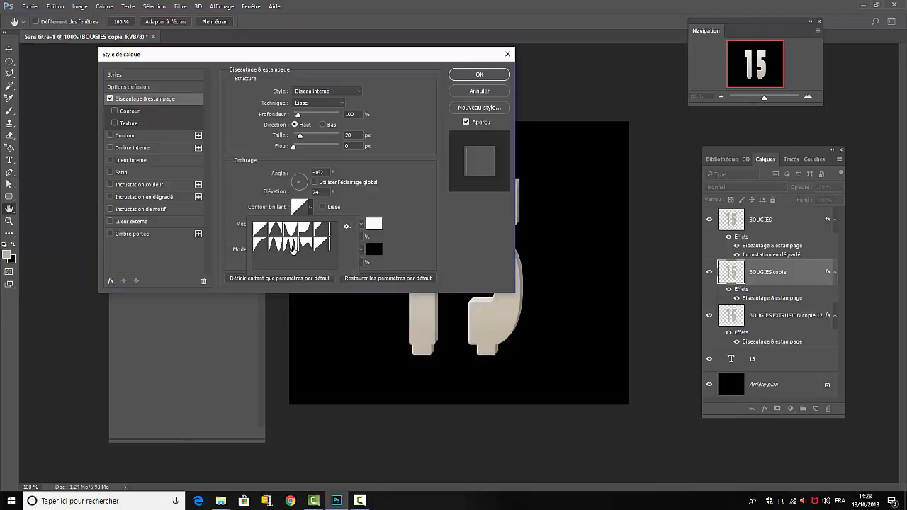
left_click(292, 247)
left_click(428, 205)
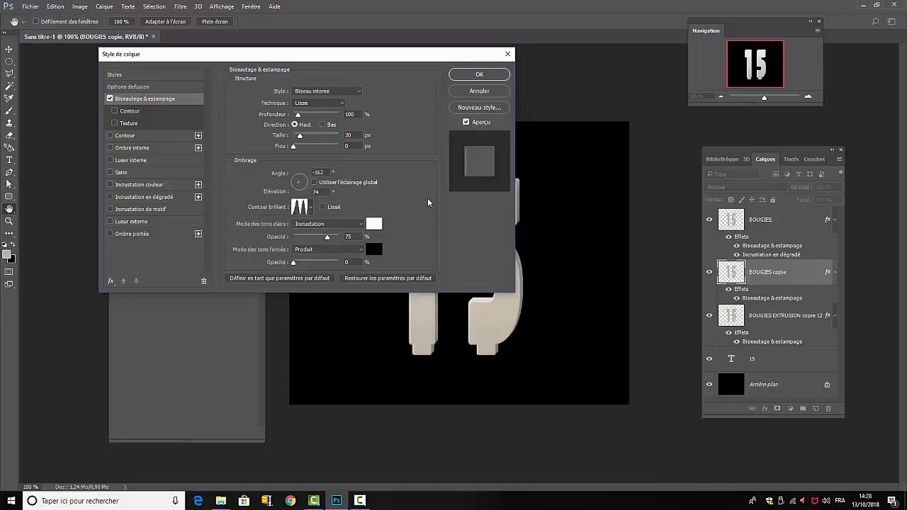
Step: Anti-alias the bevel's gloss contour, apply the style and move the BOUGIES copie layer above BOUGIES
left_click(322, 207)
mouse_move(394, 61)
left_mouse_down()
mouse_move(236, 117)
mouse_move(596, 299)
mouse_move(235, 261)
mouse_move(349, 41)
mouse_move(396, 67)
left_mouse_up()
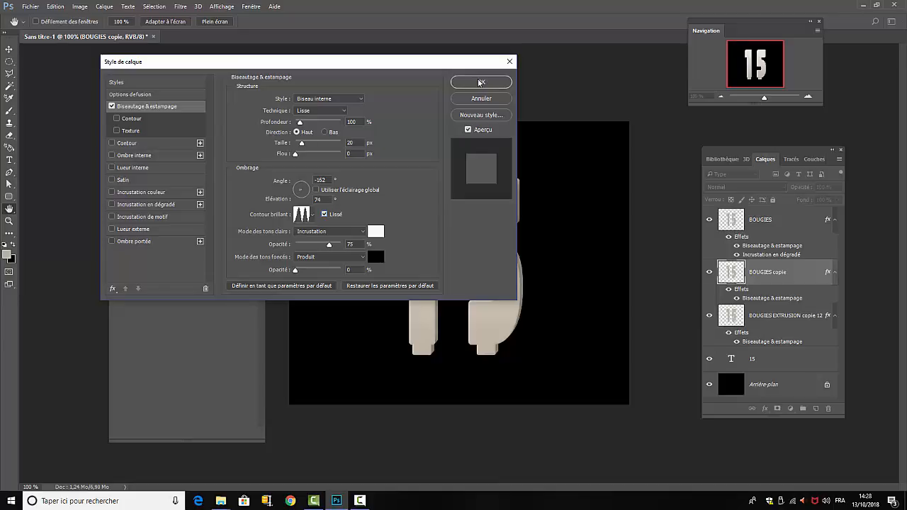
left_click(479, 82)
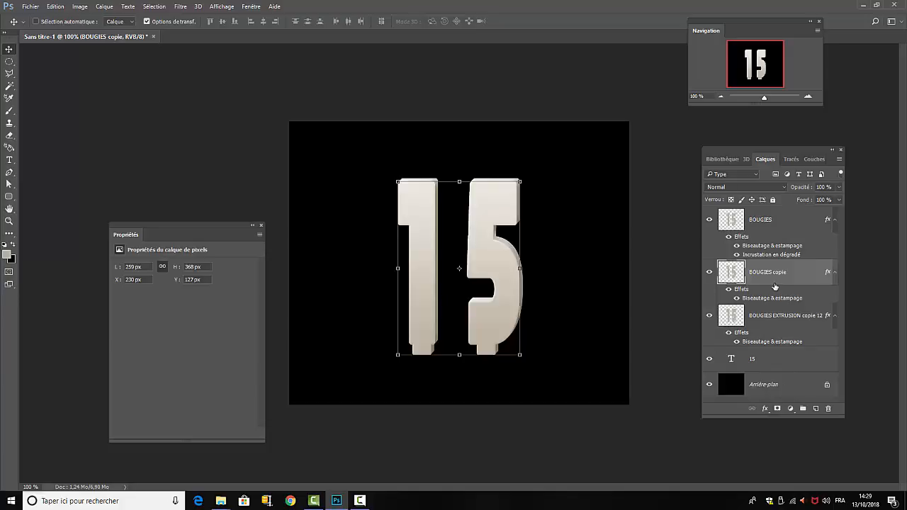
left_click_drag(775, 277, 778, 217)
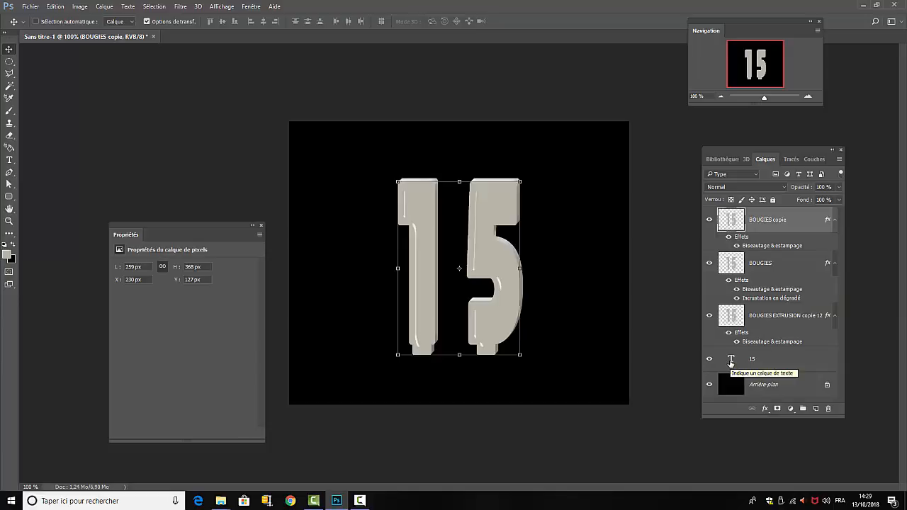
Step: Load the outline of the "15" text layer as a selection and contract it by 5 pixels
key("alt")
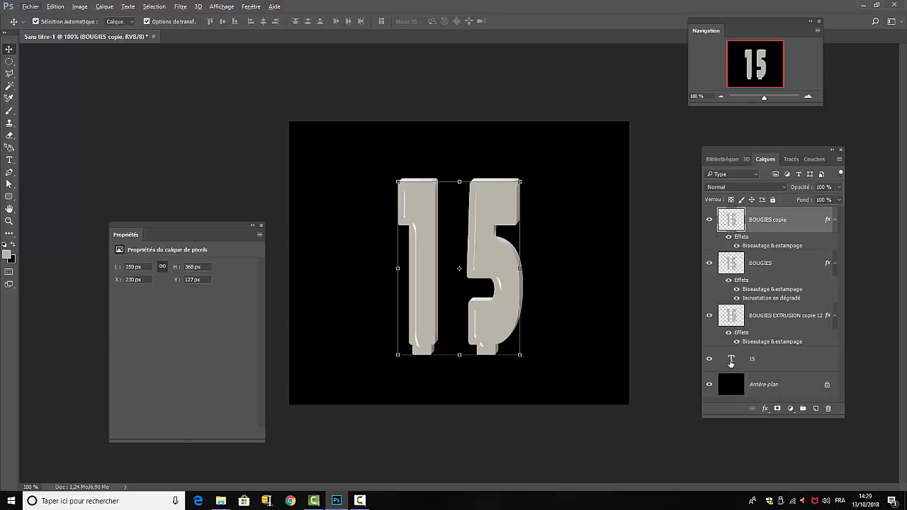
left_click(732, 362, "ctrl")
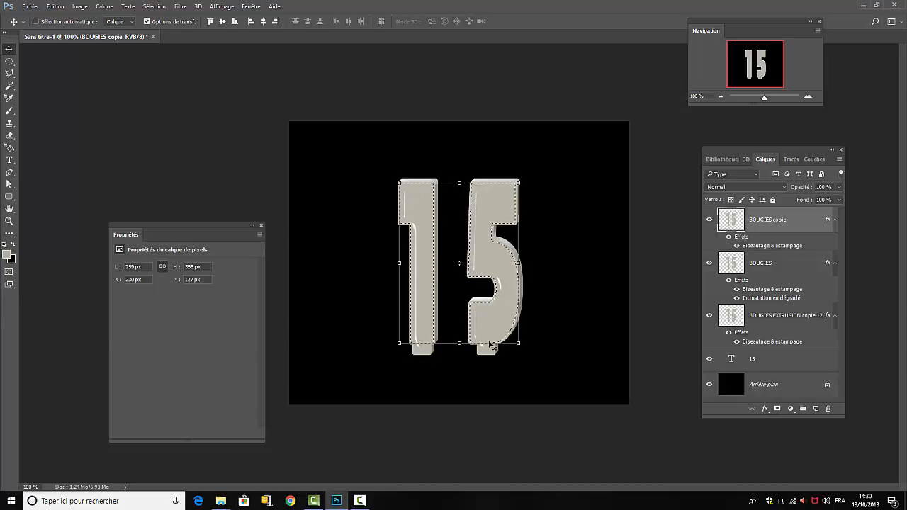
left_click(162, 8)
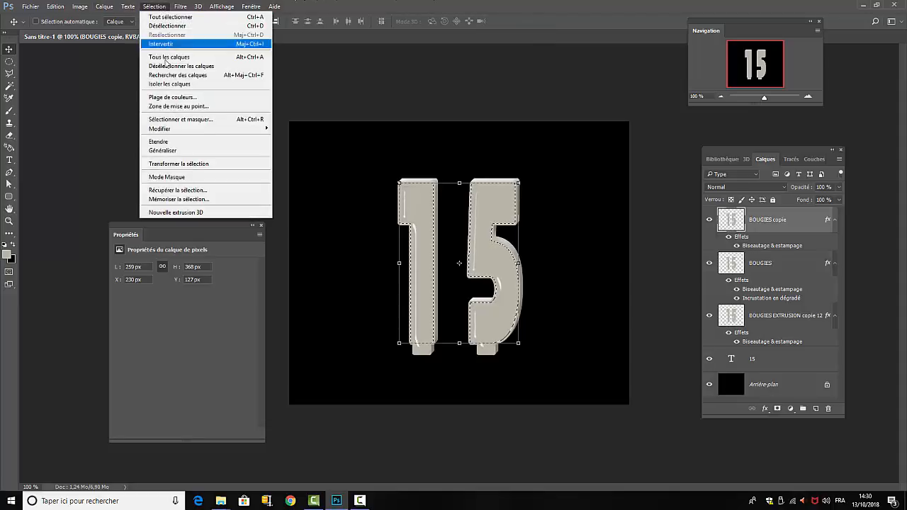
mouse_move(202, 130)
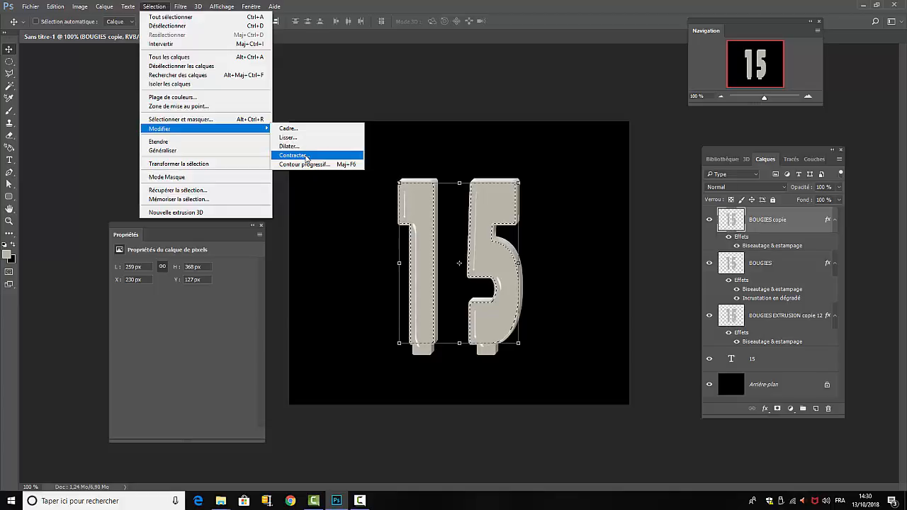
left_click(307, 156)
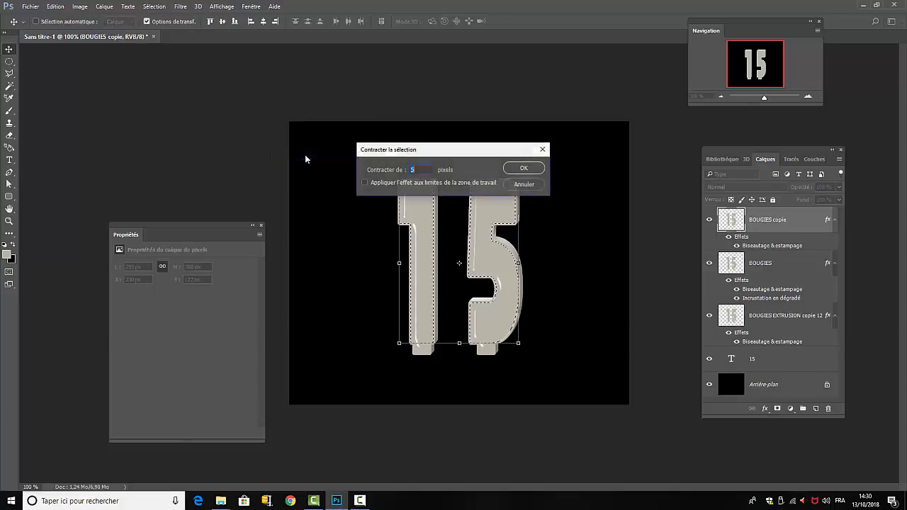
left_click(516, 169)
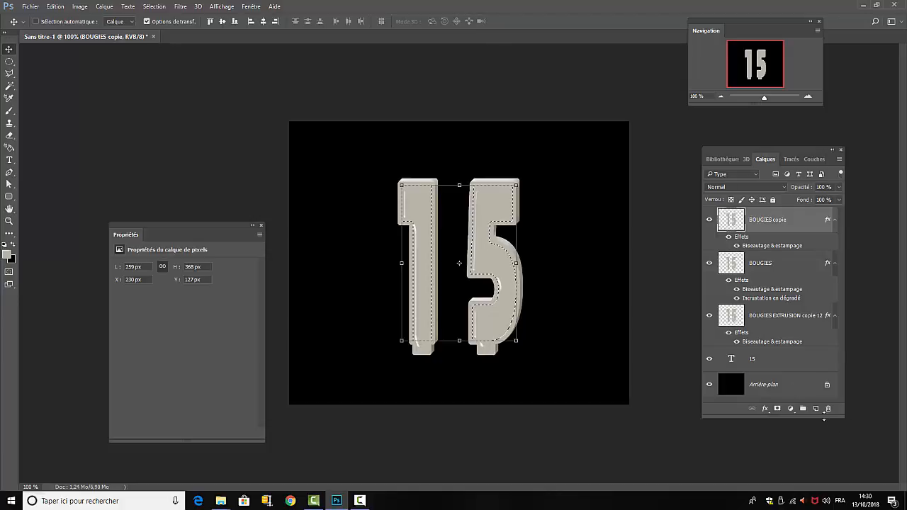
Step: Add a new layer above BOUGIES copie and name it TRACE
left_click(817, 410)
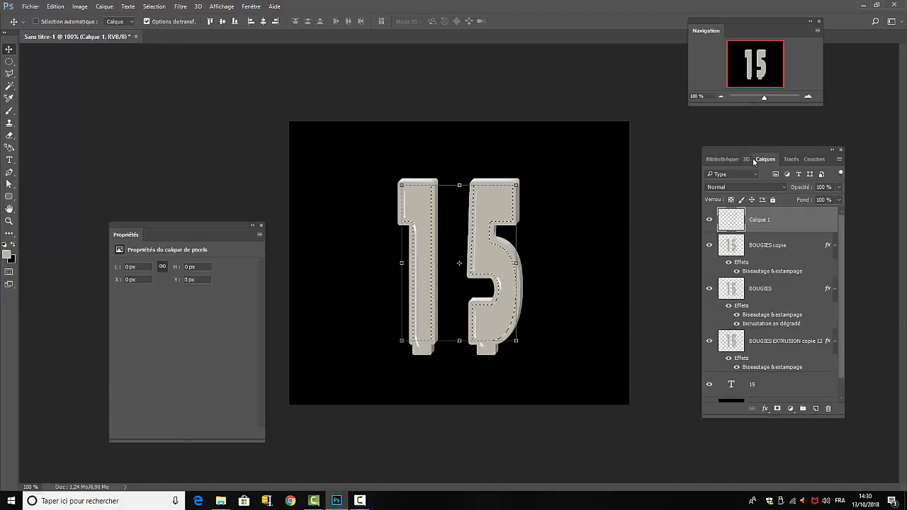
double_click(756, 220)
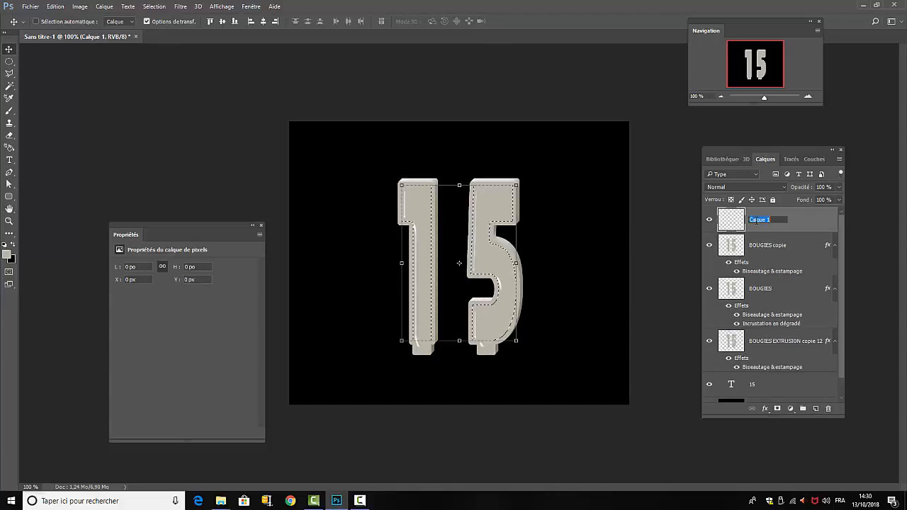
type("TRA")
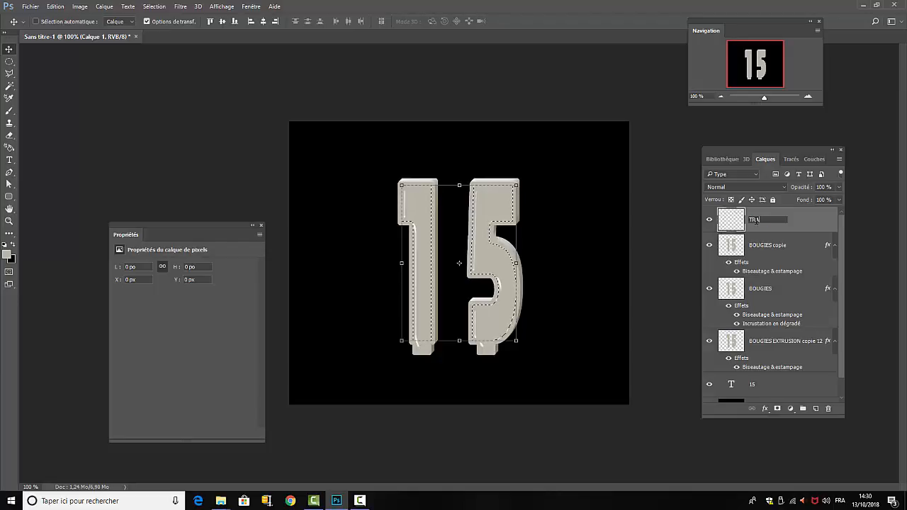
type("CE")
key("Return")
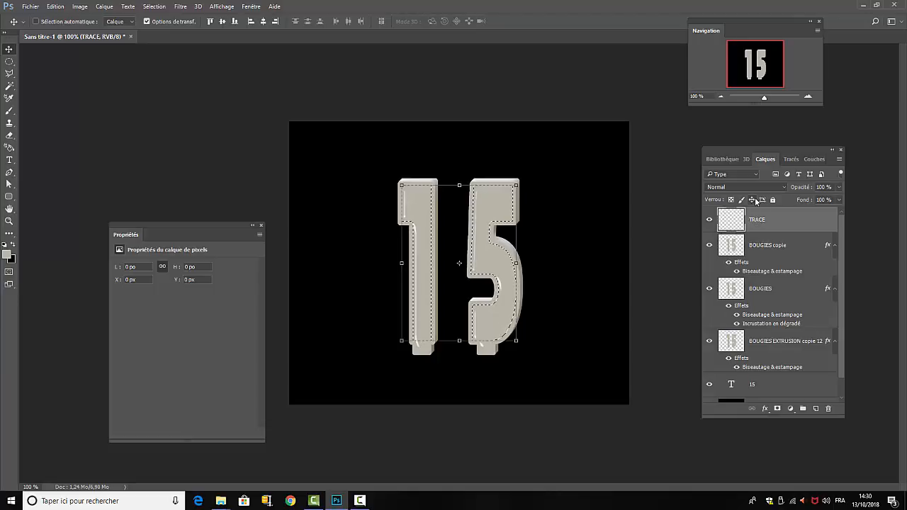
Step: Convert the contracted selection of the digits into a work path and return to the layers
left_click(790, 159)
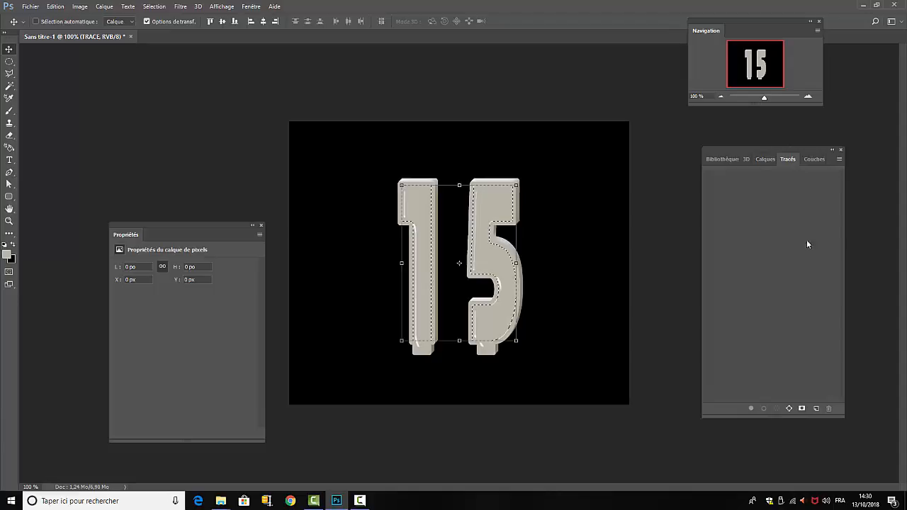
left_click(789, 409)
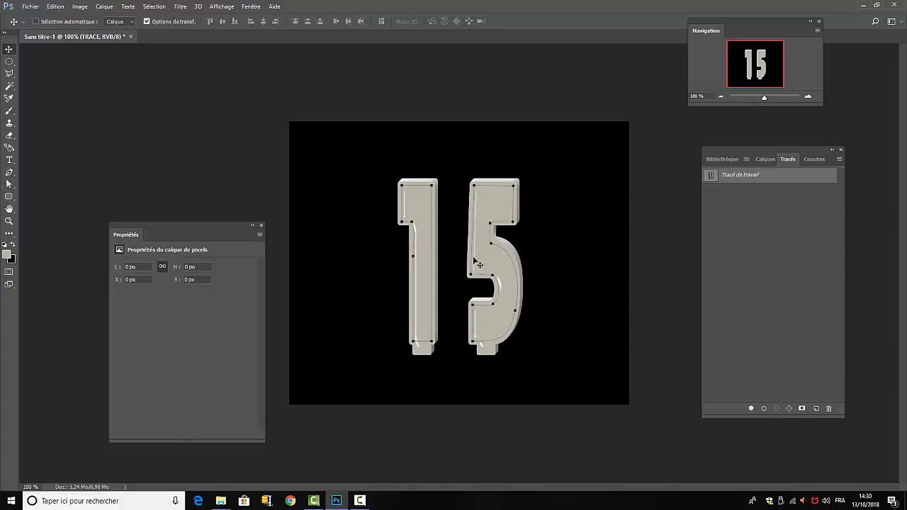
left_click(767, 160)
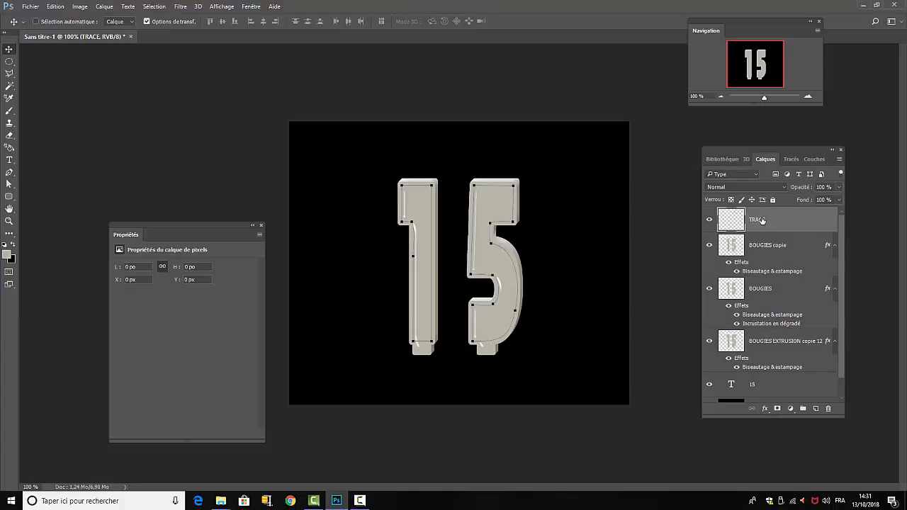
Step: Turn off the Brush's Transfert and Lissage (Smoothing) options and set its tip size to 9 px
left_click(8, 111)
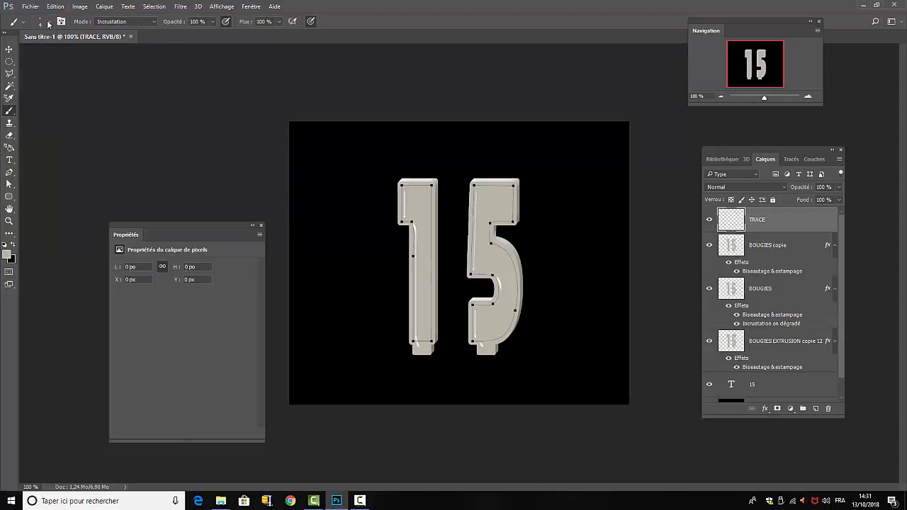
left_click(226, 22)
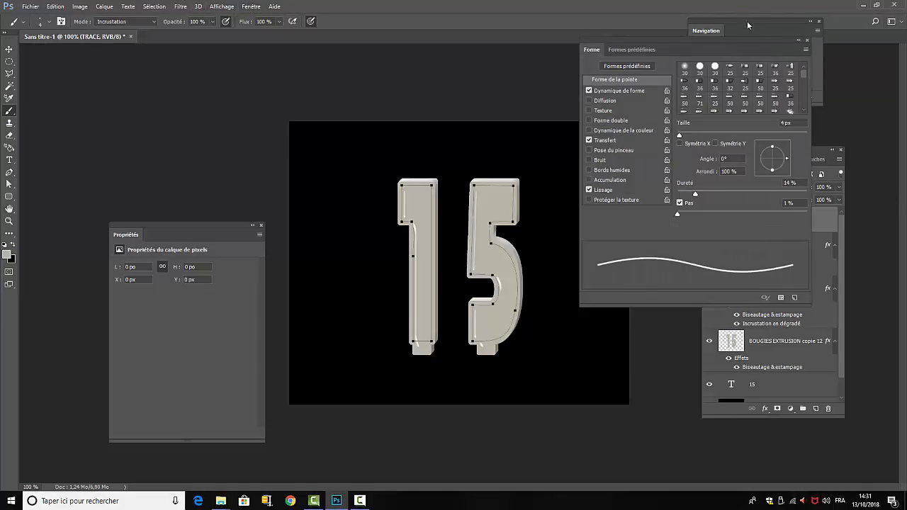
mouse_move(759, 45)
left_mouse_down()
mouse_move(265, 82)
mouse_move(258, 67)
left_mouse_up()
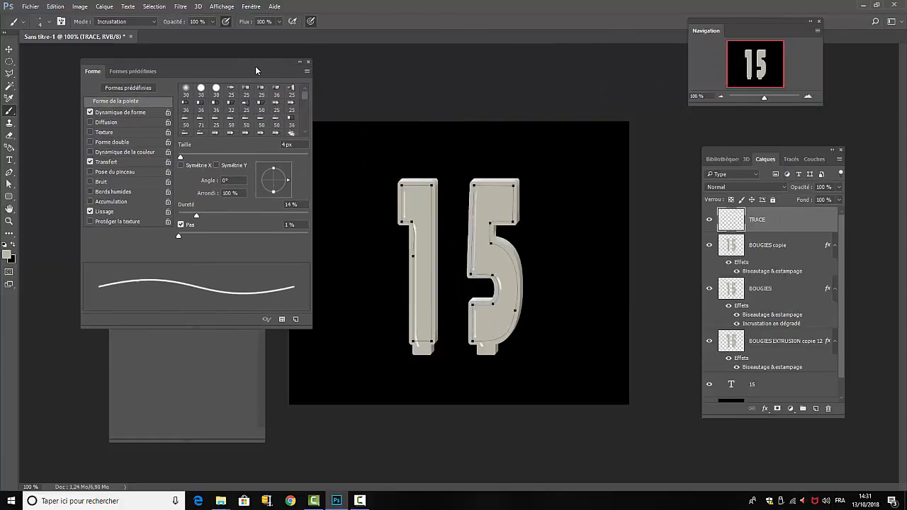
left_click(90, 161)
left_click(90, 211)
left_click(285, 145)
type("9")
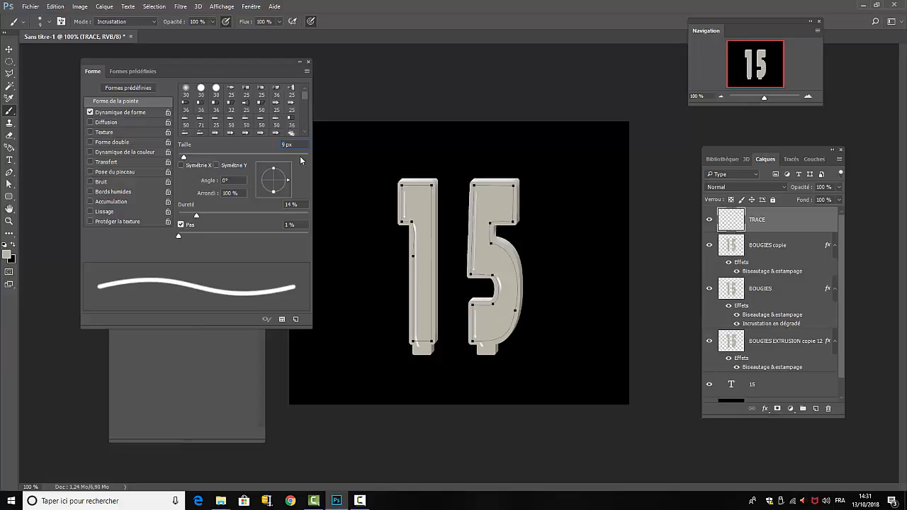
Step: Turn off the Brush's Dynamique de forme option, set its hardness to 0% and re-enable Lissage (Smoothing)
left_click(90, 115)
left_click_drag(196, 216, 165, 219)
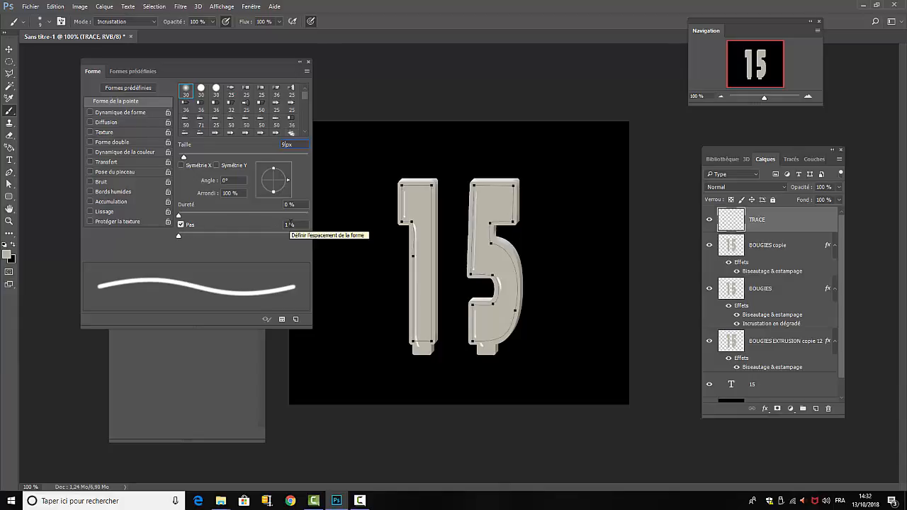
left_click(90, 211)
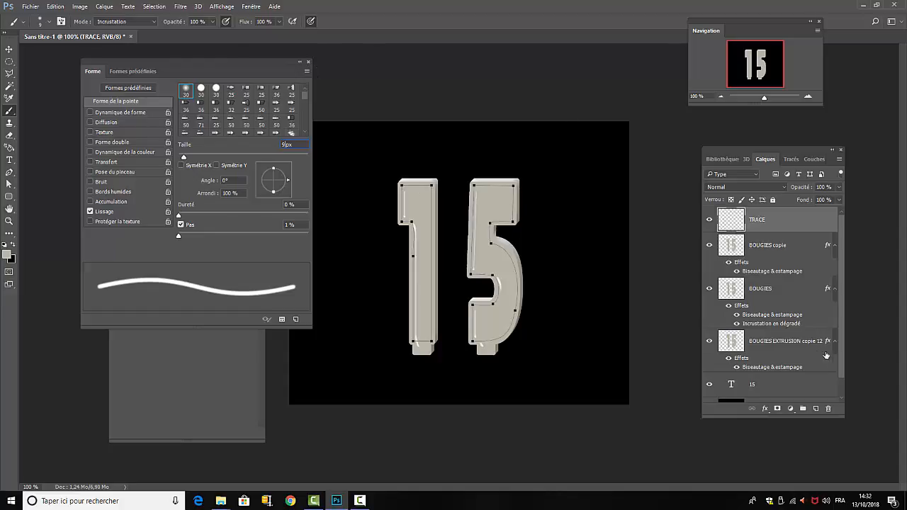
left_click(308, 66)
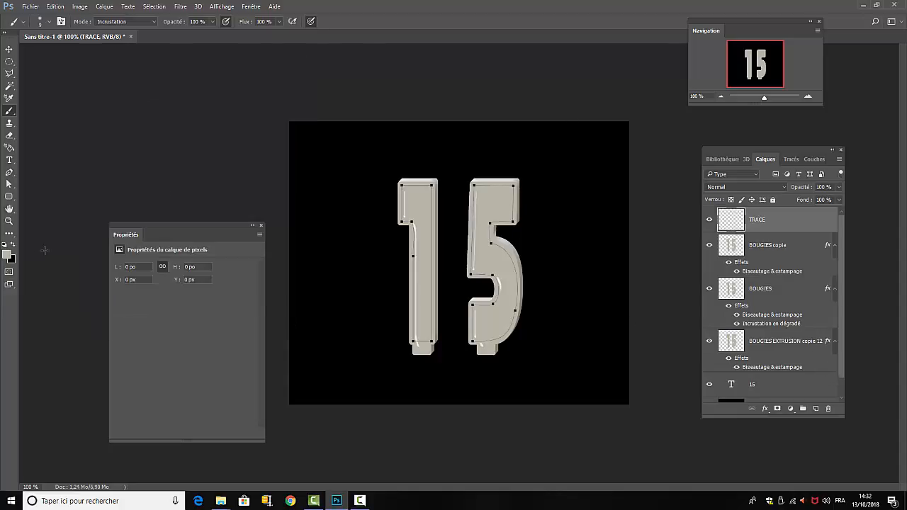
Step: Set the foreground colour to red, fb0909
left_click(8, 254)
left_click(519, 162)
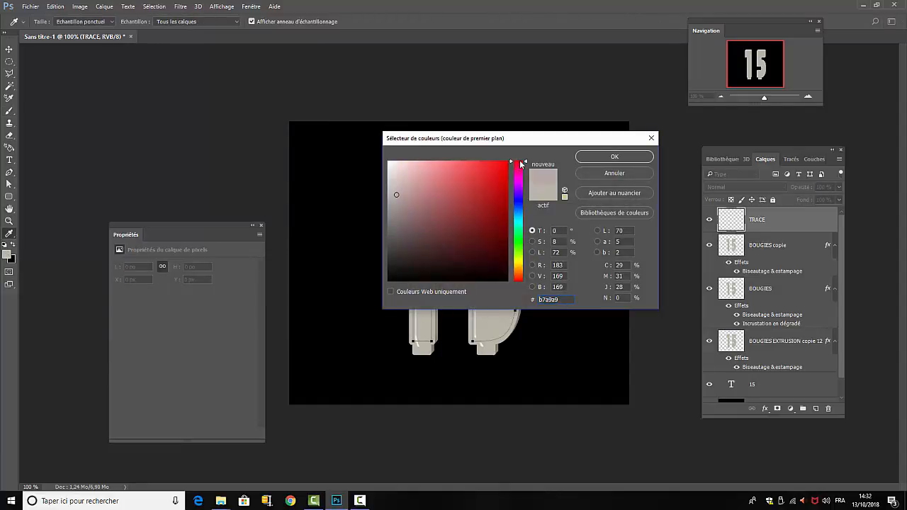
left_click(504, 163)
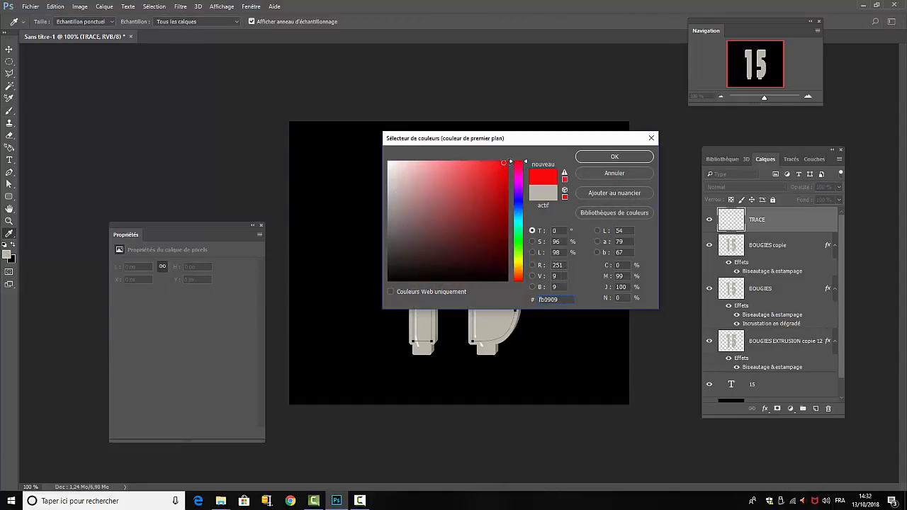
left_click(610, 157)
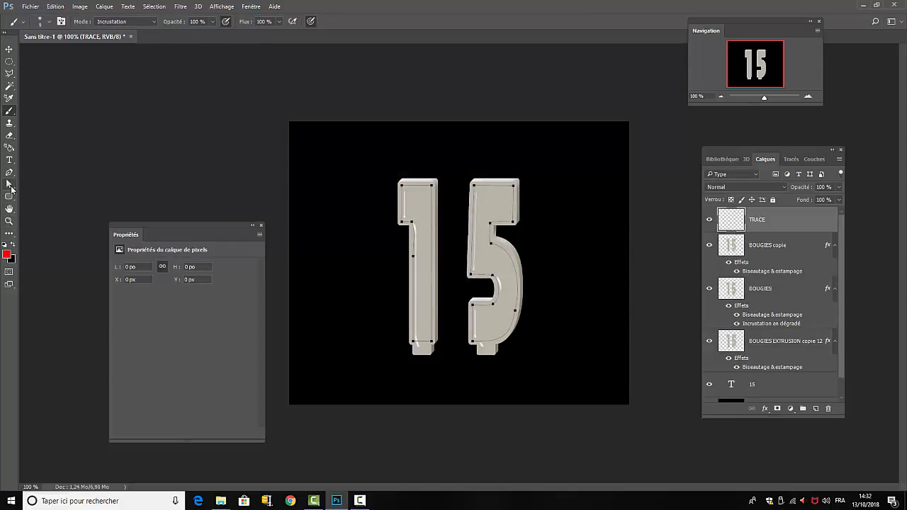
Step: Stroke the work path on the TRACE layer with the Forme (Brush) tool without simulated pressure, and deselect the path
left_click(10, 185)
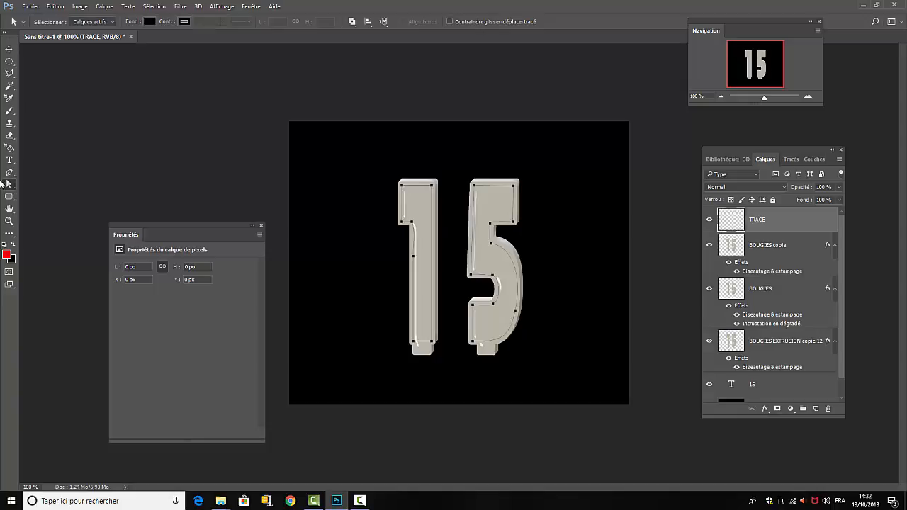
right_click(432, 206)
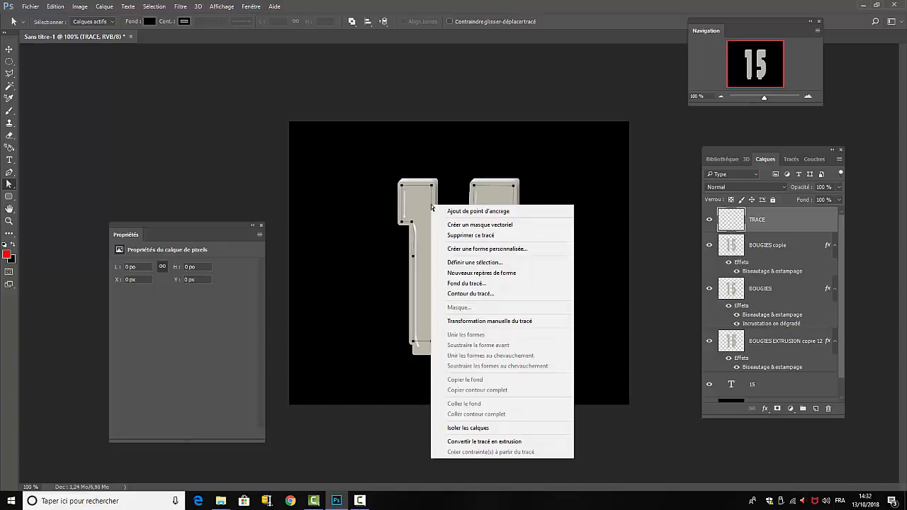
left_click(467, 301)
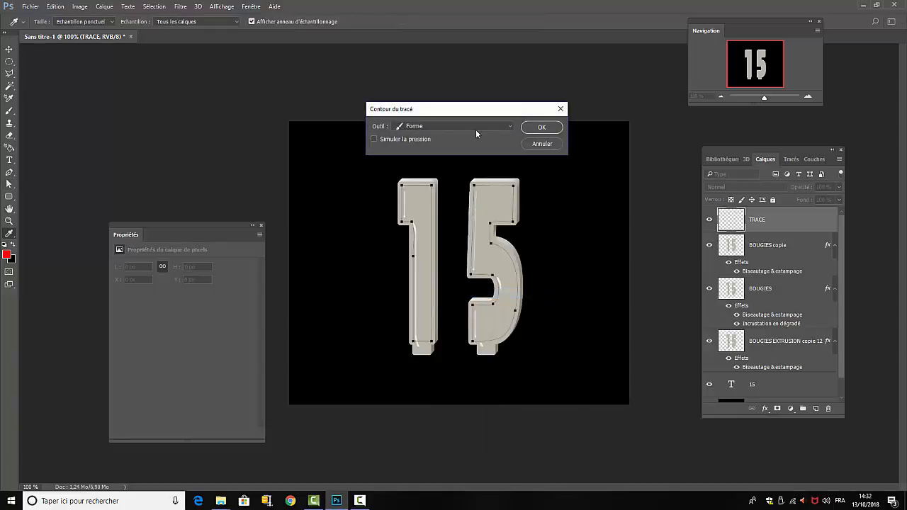
left_click(544, 127)
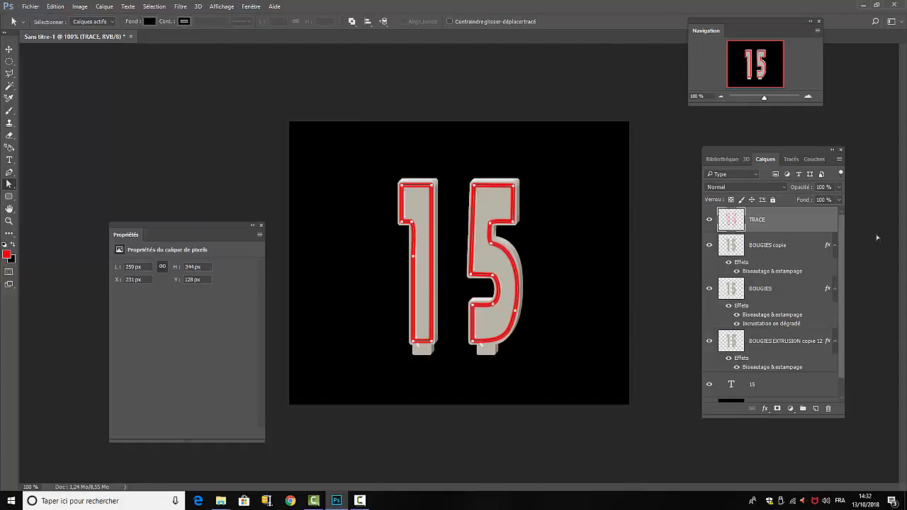
left_click(789, 160)
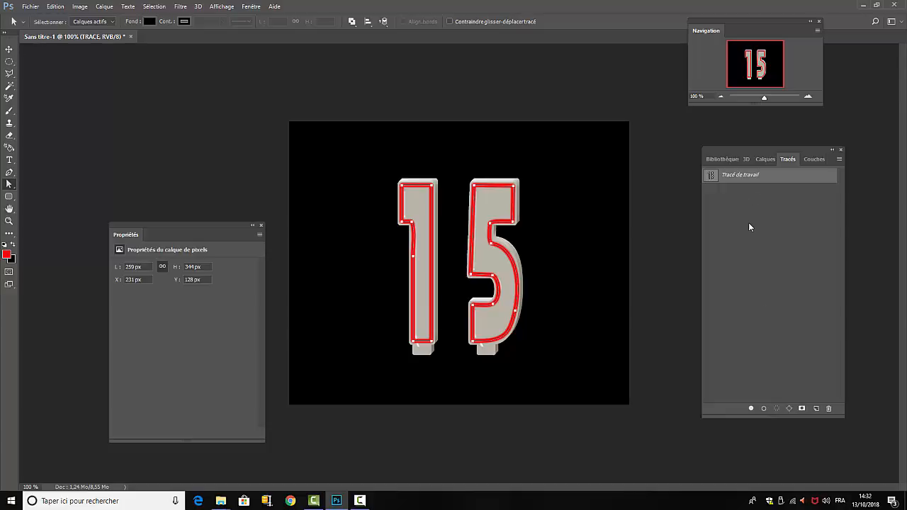
left_click(763, 255)
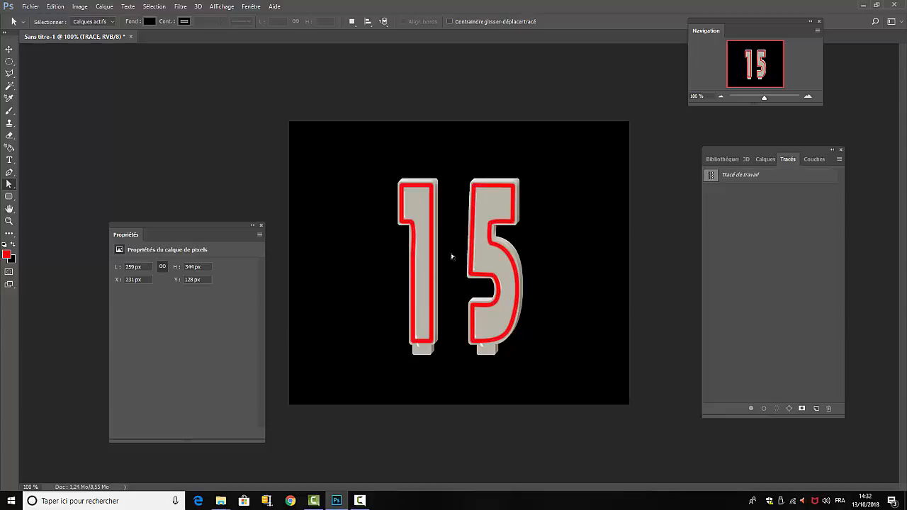
Step: Duplicate the TRACE layer, hide the copy and make the original TRACE layer active
left_click(758, 159)
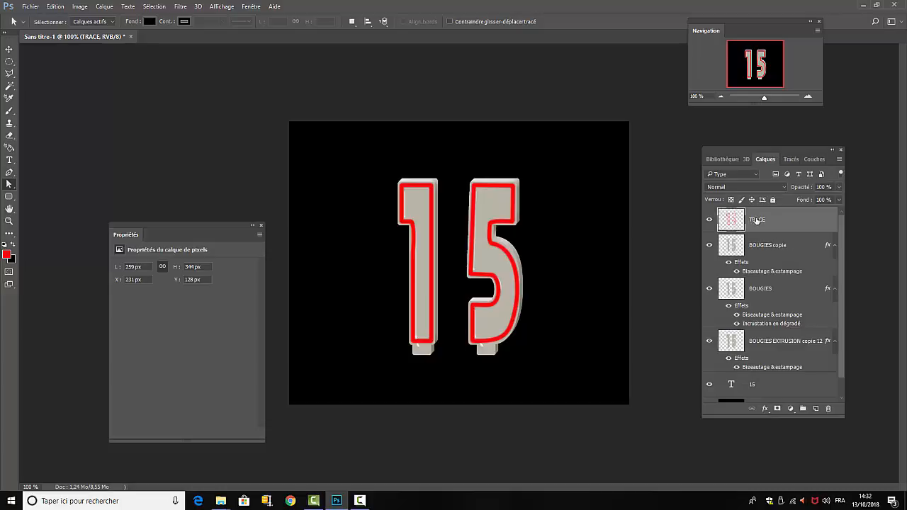
key("ctrl+j")
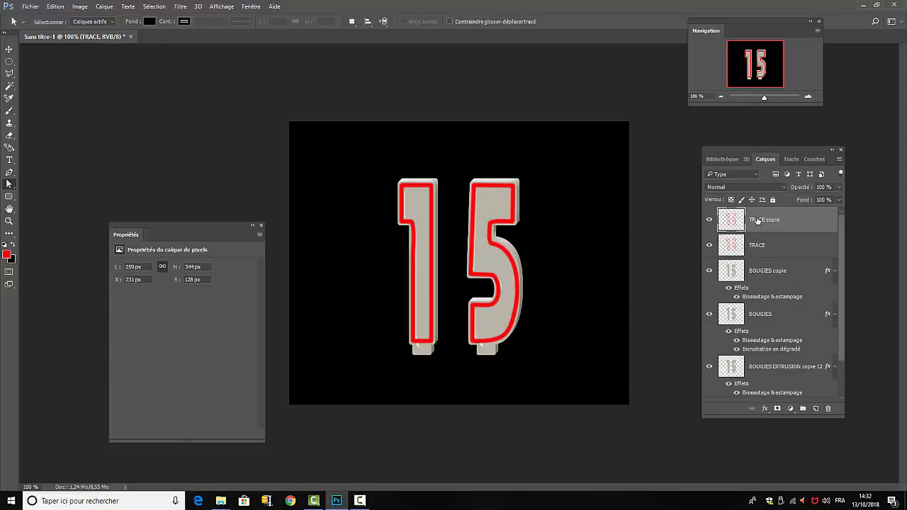
left_click(709, 220)
left_click(773, 250)
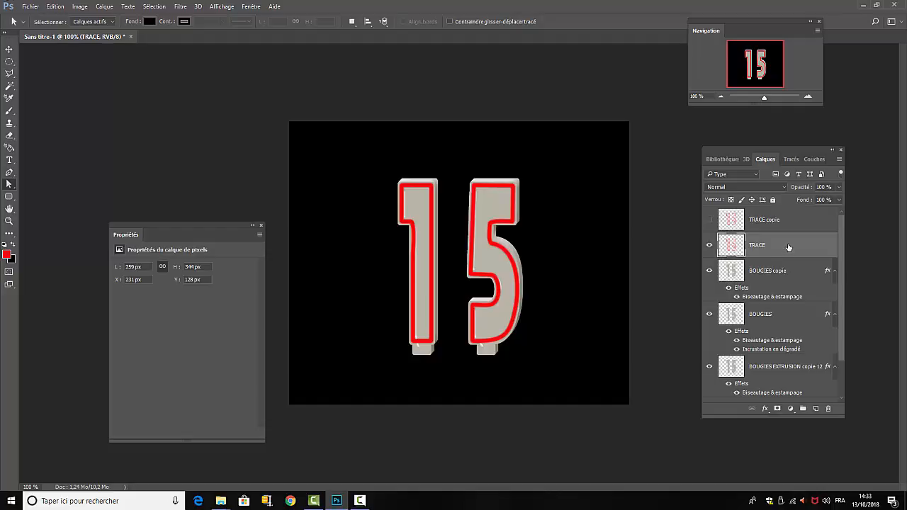
Step: Add a Biseautage & estampage effect to the TRACE layer with its size (Taille) set to 2 px
double_click(786, 245)
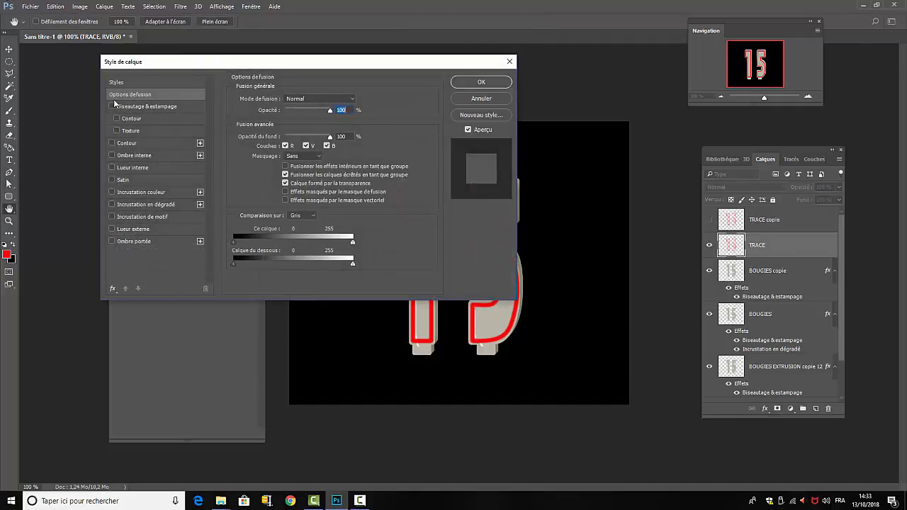
left_click(112, 105)
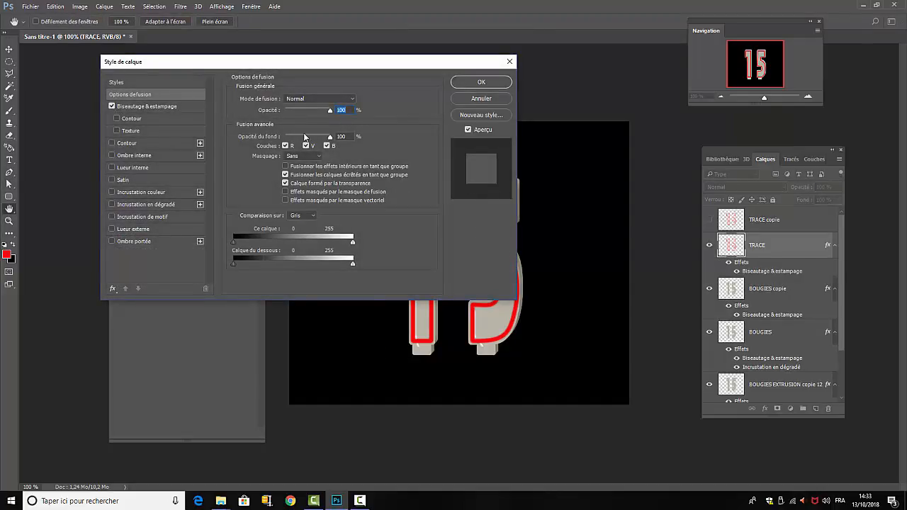
left_click(162, 106)
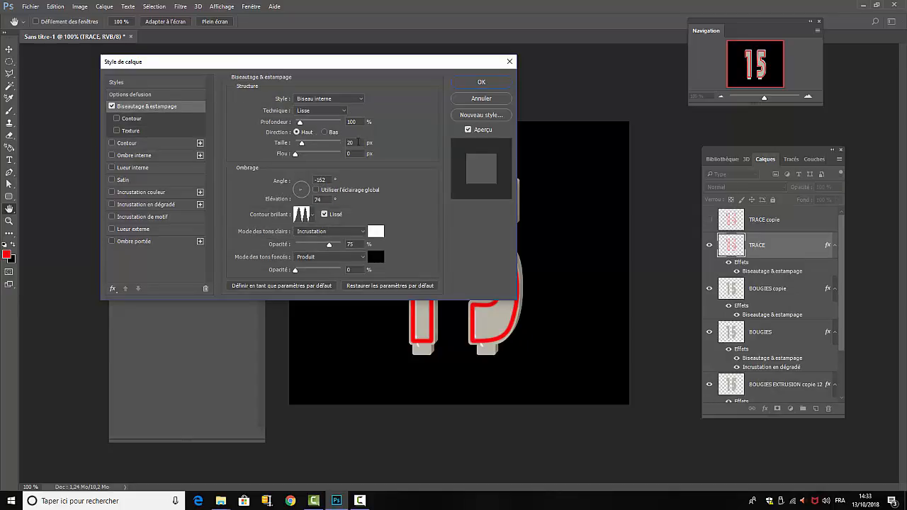
left_click(352, 143)
key("BackSpace")
left_click_drag(354, 61, 243, 18)
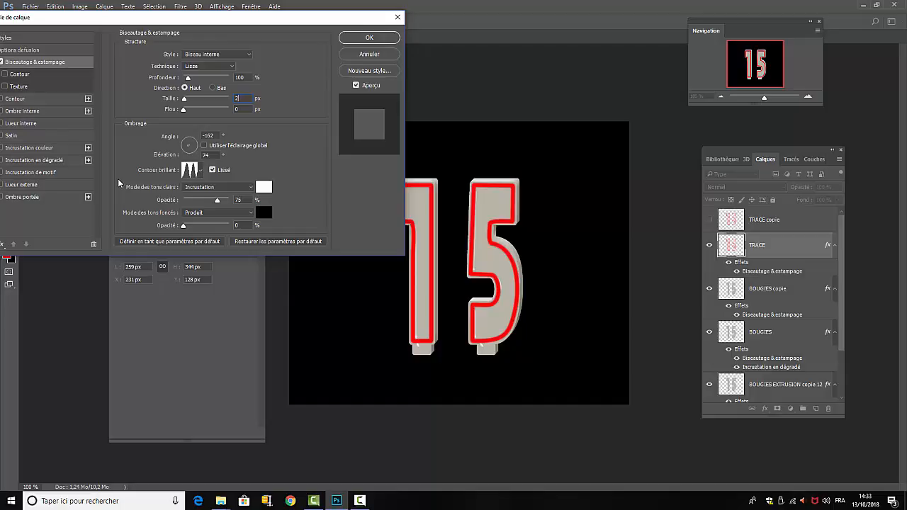
Step: Set the bevel's shading angle to 120° and elevation to 30°, and choose the linear diagonal gloss contour
double_click(206, 135)
type("120")
double_click(210, 154)
type("30")
left_click(202, 171)
left_click(151, 193)
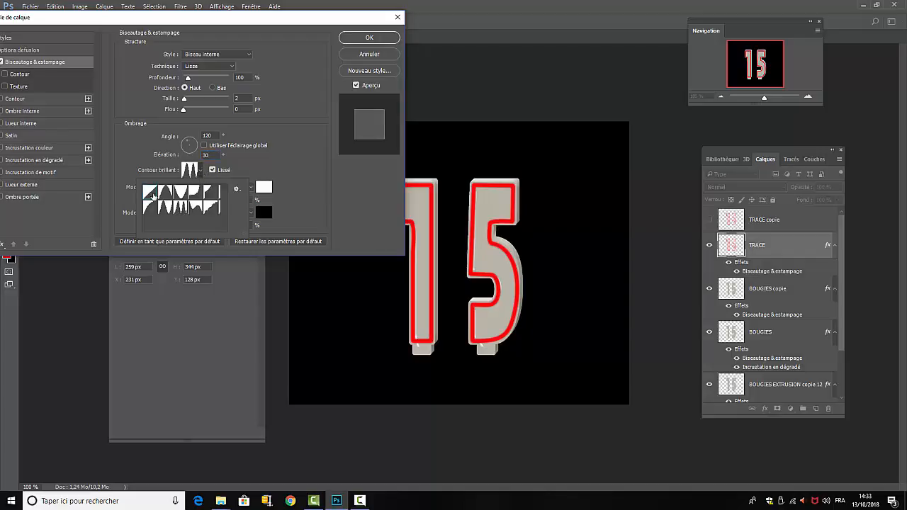
left_click(339, 164)
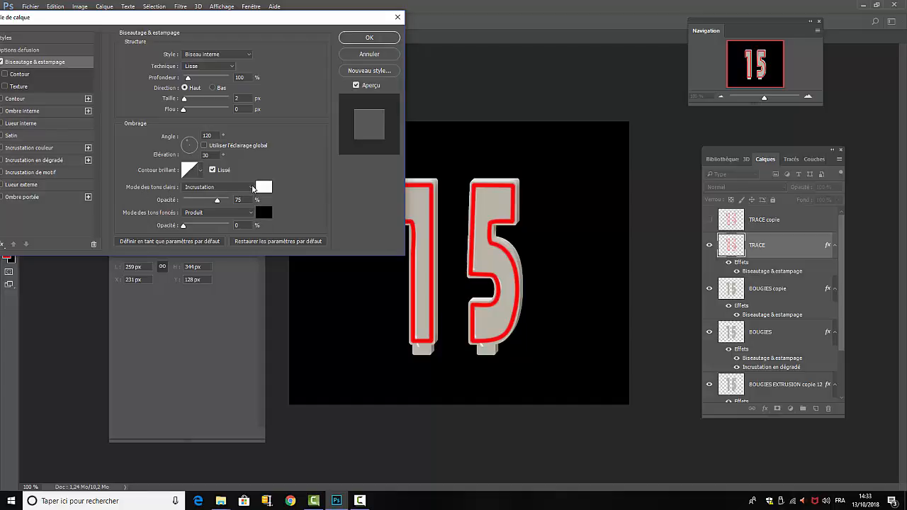
Step: Set the bevel's highlight mode to Superposition and its shadow opacity to 75%
left_click(253, 188)
left_click(205, 261)
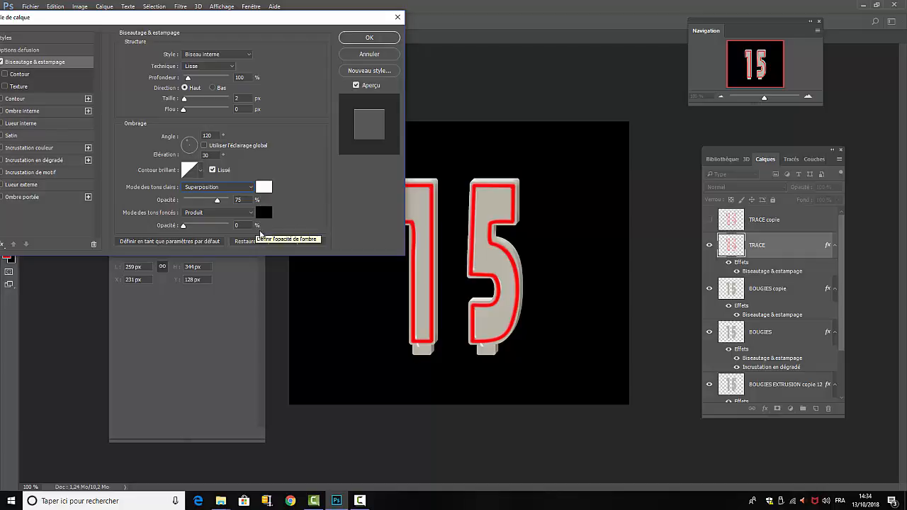
left_click(239, 226)
left_click_drag(239, 225, 225, 228)
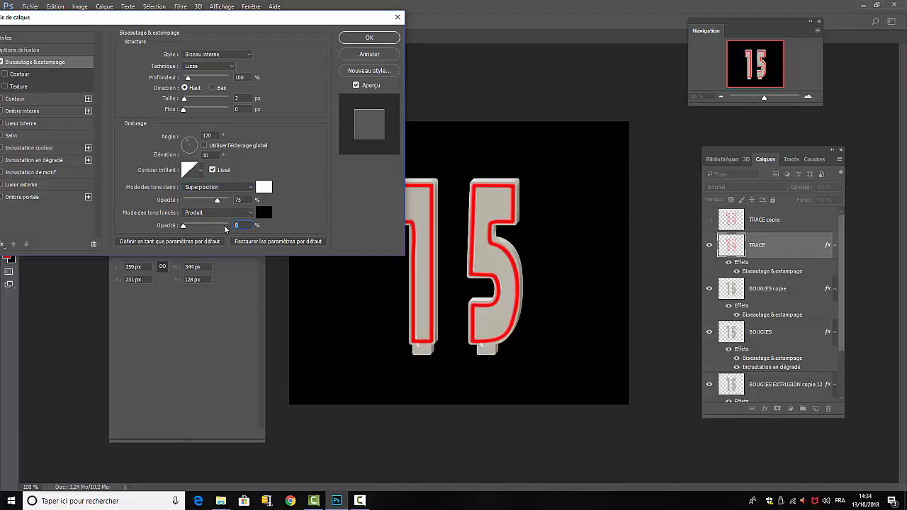
type("75")
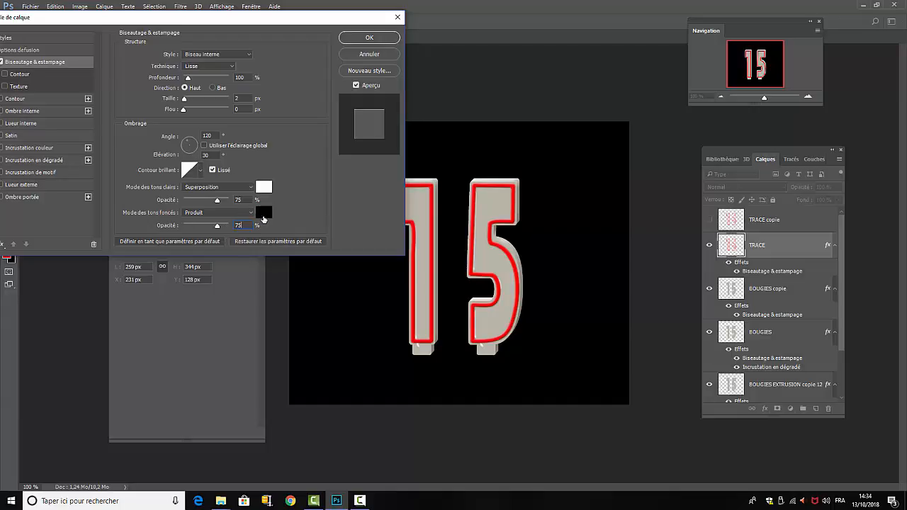
Step: Set the bevel's shadow colour to dark grey, 545454
left_click(264, 213)
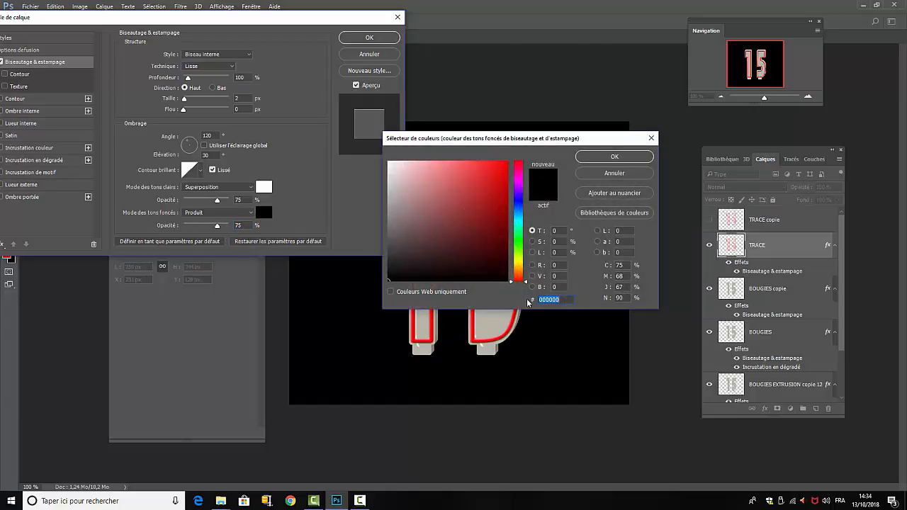
type("5454")
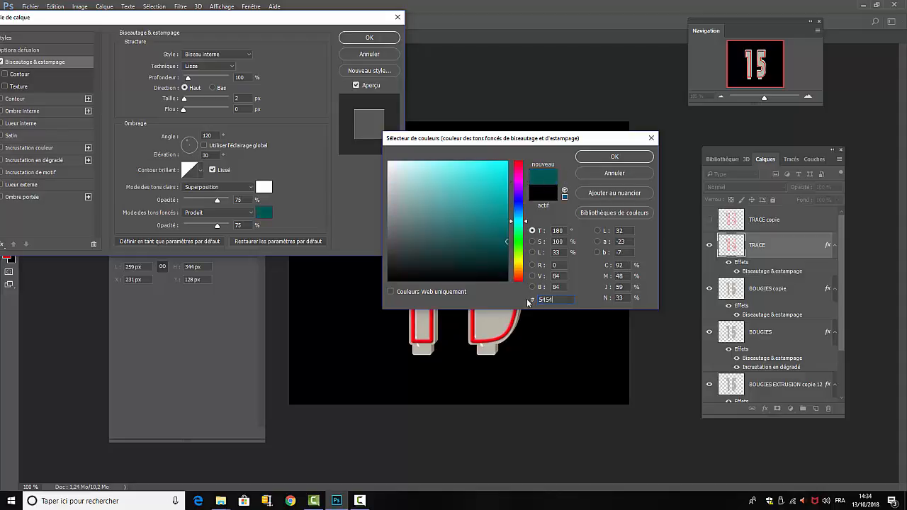
type("54")
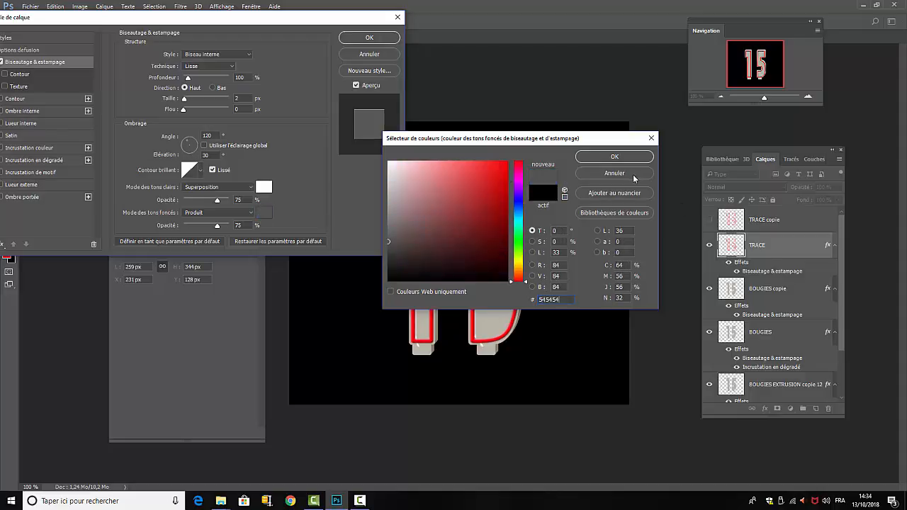
left_click(619, 152)
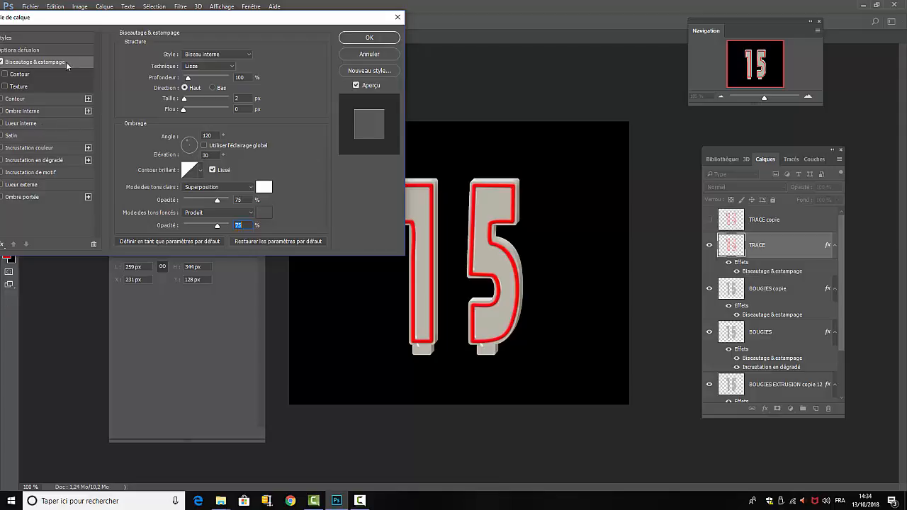
Step: Add a Lueur externe effect to the TRACE layer with its blending mode set to Produit
left_click_drag(172, 21, 243, 22)
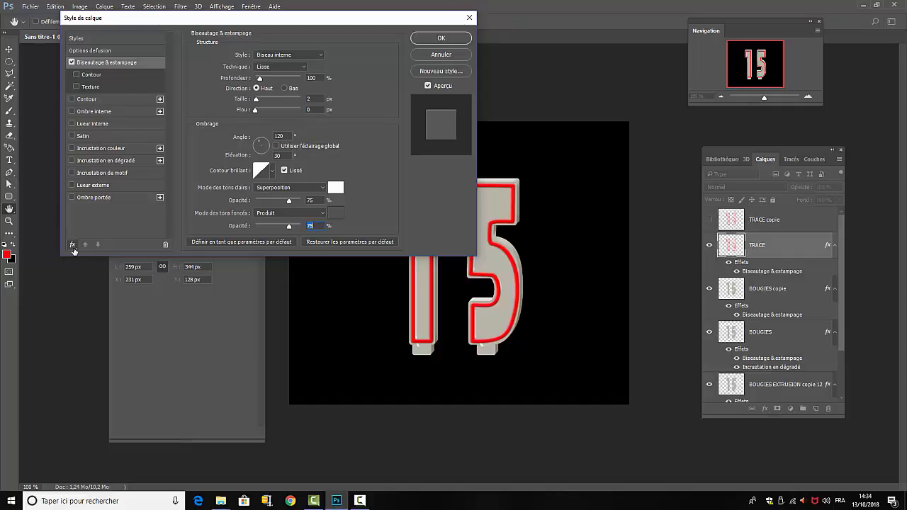
left_click(72, 185)
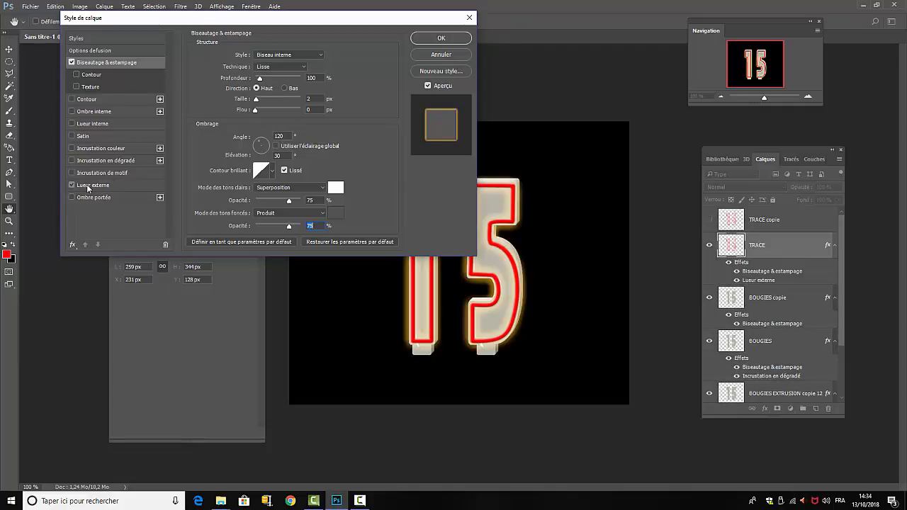
left_click(89, 188)
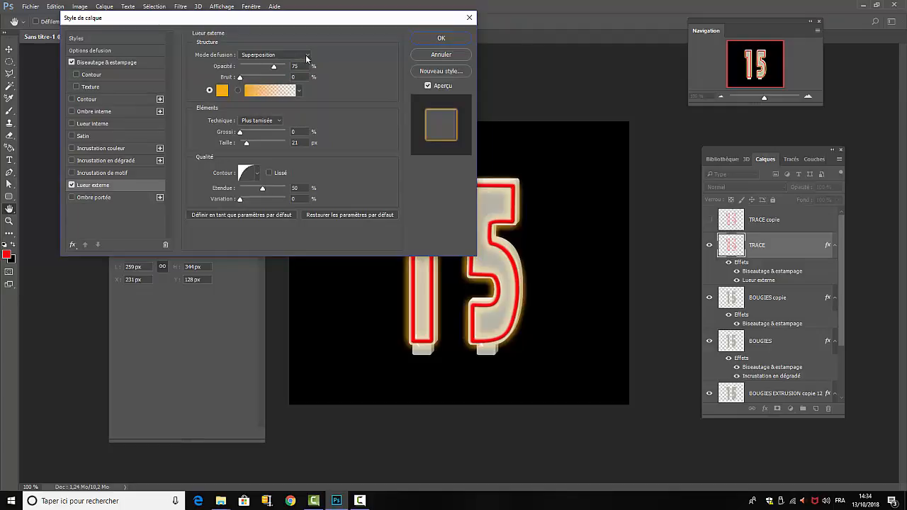
left_click(308, 56)
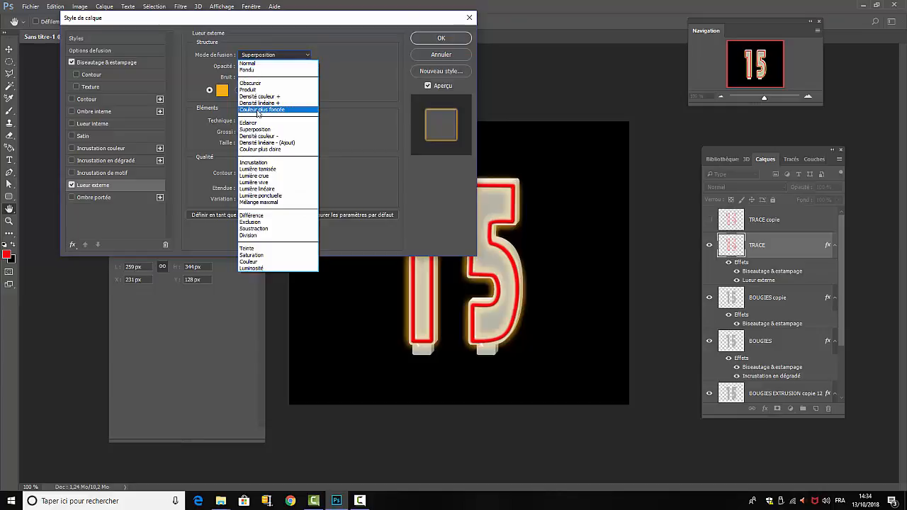
left_click(255, 90)
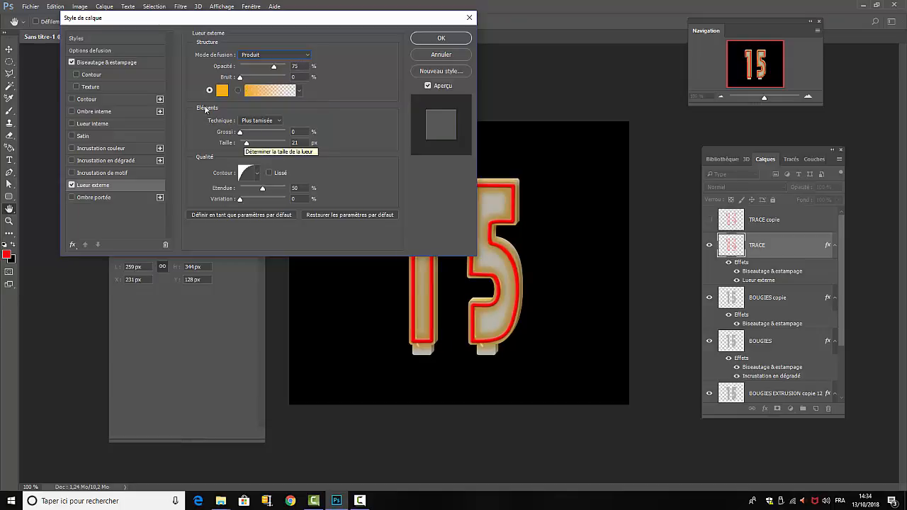
Step: Set the outer glow's colour to beige, E6DECF
left_click(222, 91)
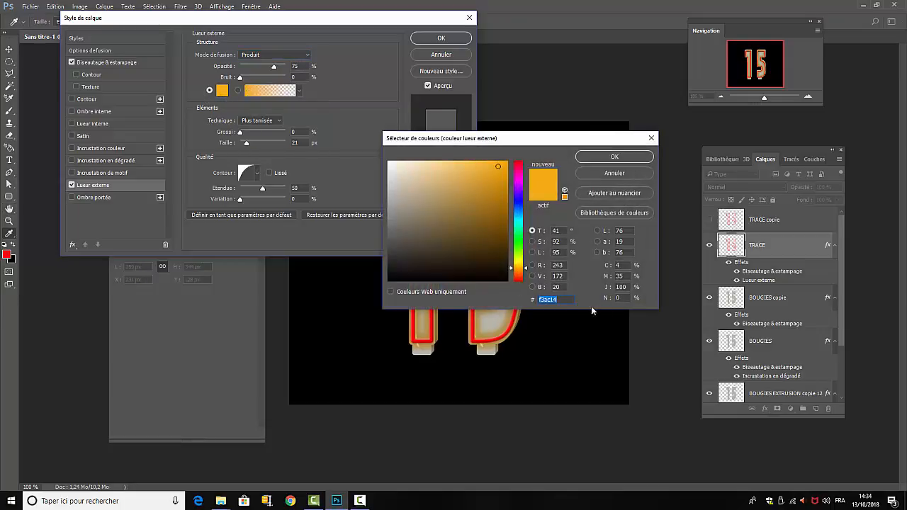
left_click(557, 299)
type("E6")
left_click_drag(573, 300, 527, 303)
key("BackSpace")
type("E")
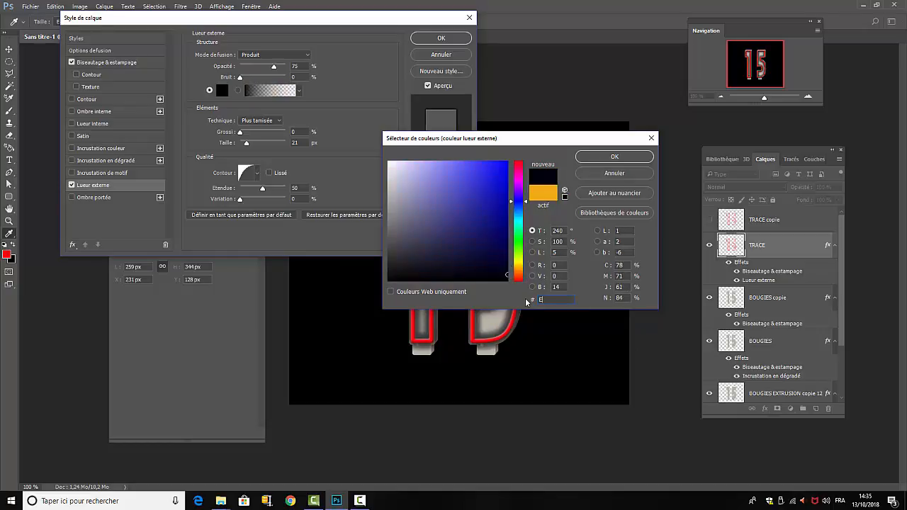
type("6DE")
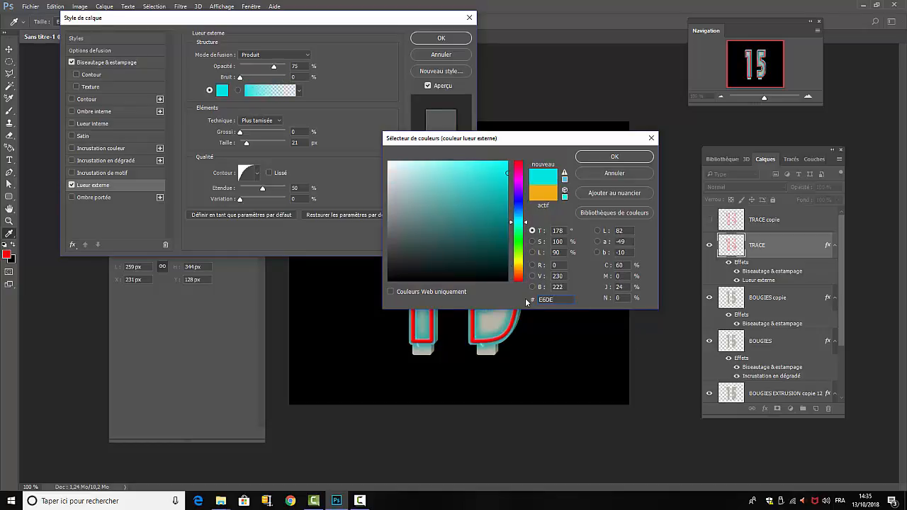
type("CF")
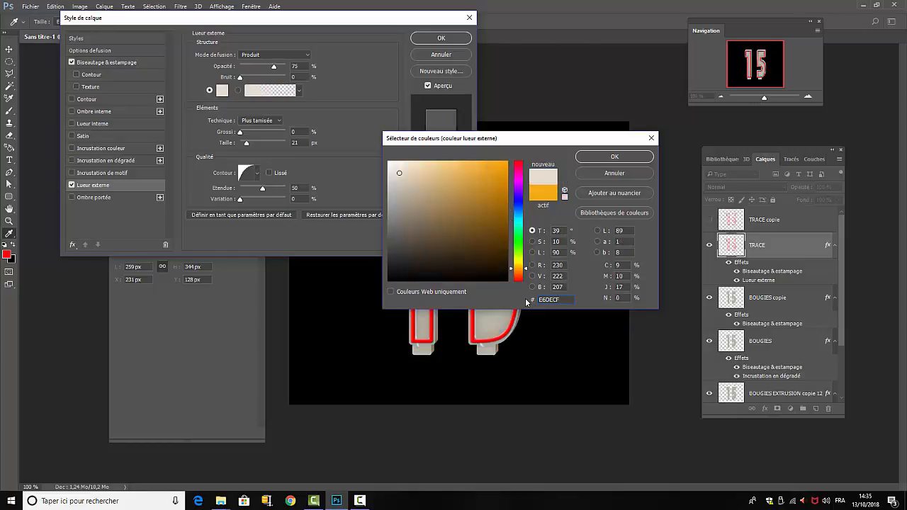
left_click(599, 157)
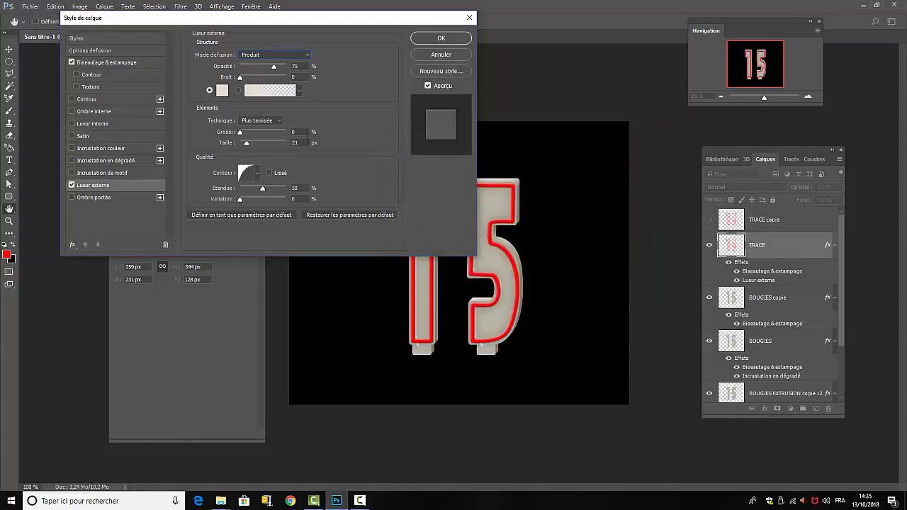
Step: Set the outer glow's size to 11 px and apply the TRACE layer's style
left_click(295, 142)
type("11")
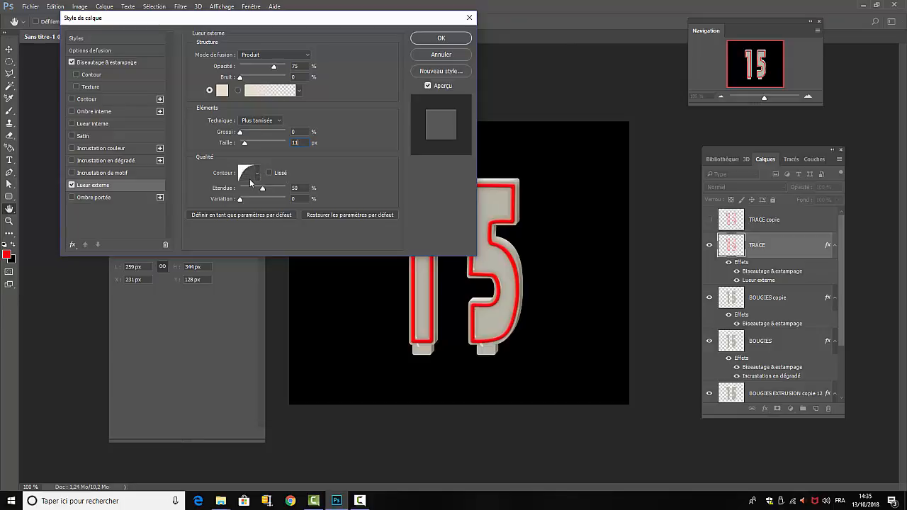
left_click(441, 39)
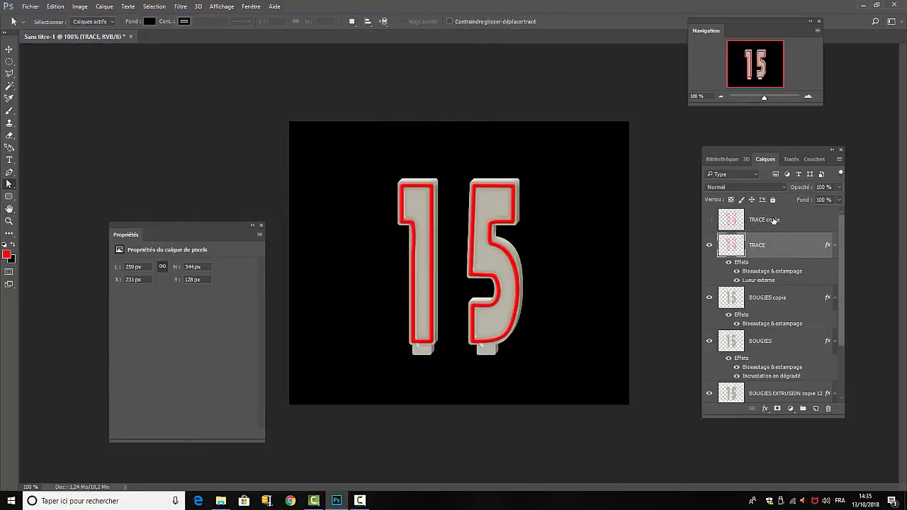
Step: Add a Biseautage & estampage effect to the TRACE copie layer with its size (Taille) set to 7 px
double_click(765, 219)
double_click(815, 222)
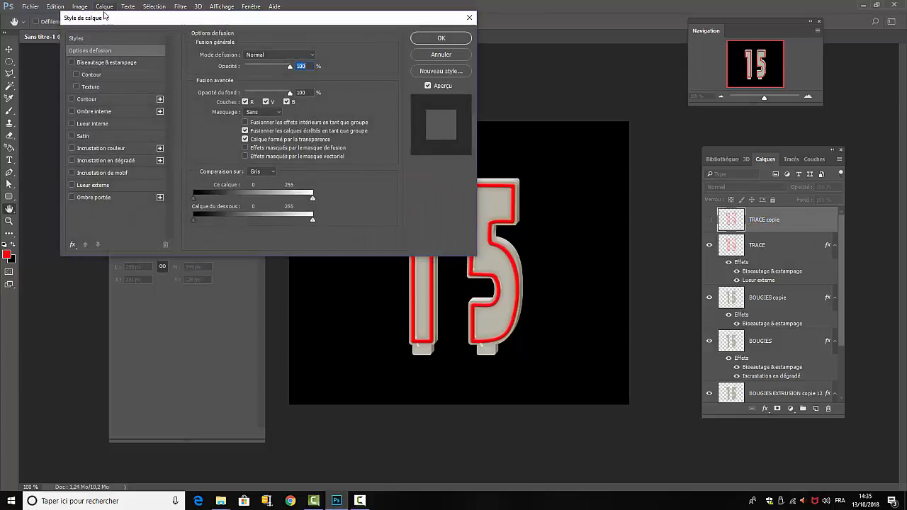
left_click(72, 62)
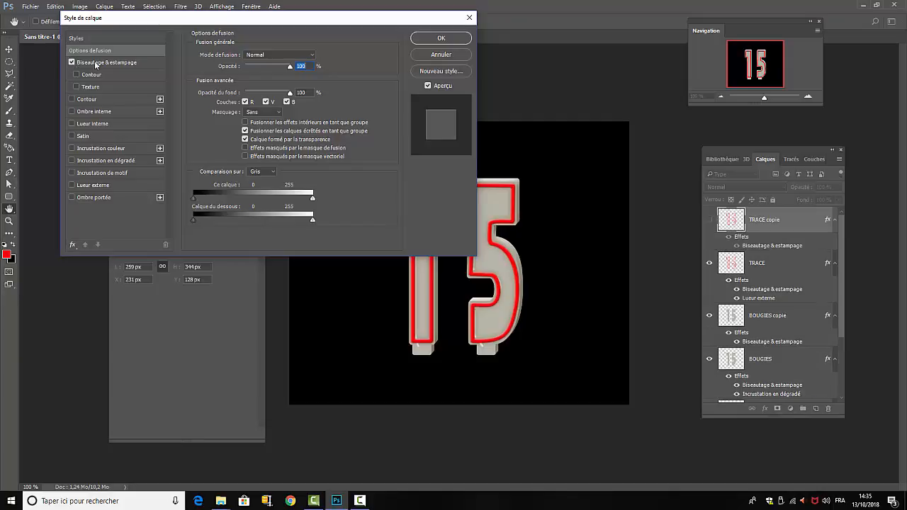
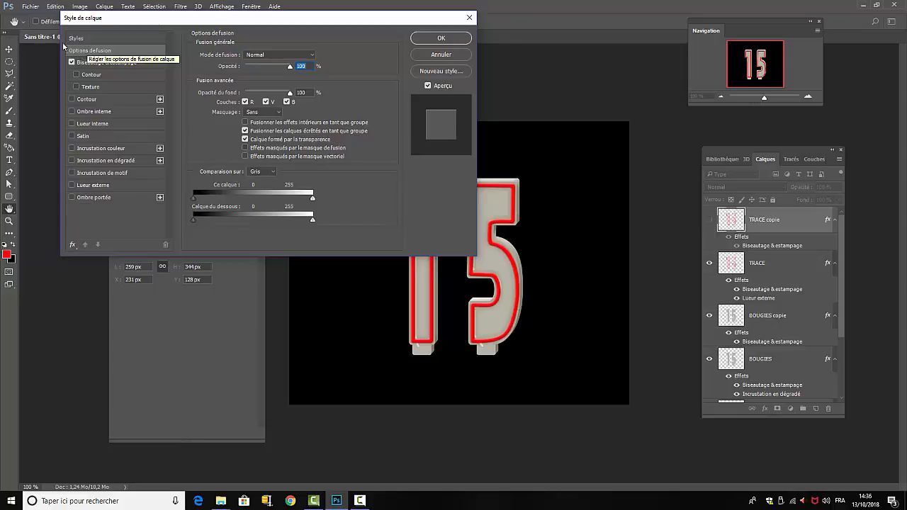
left_click(101, 64)
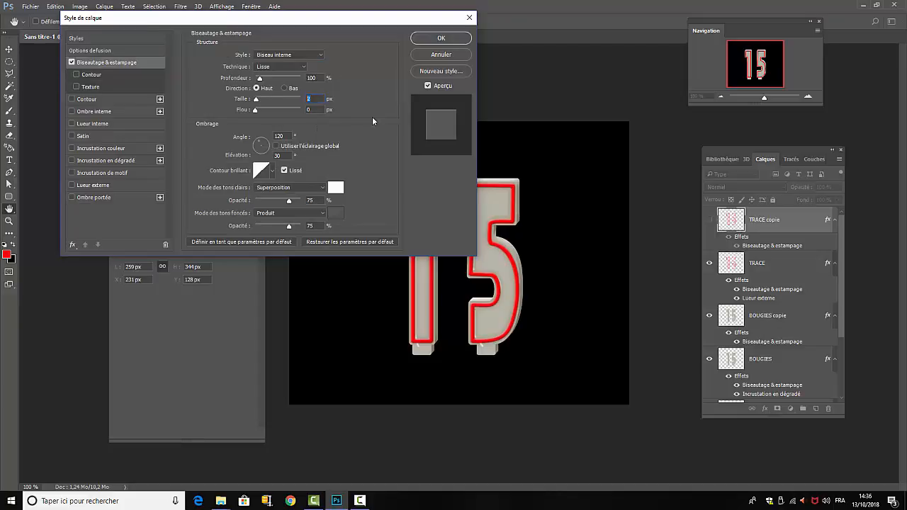
type("7")
Step: Set the TRACE copie bevel's angle to 72° and elevation to 74°, keeping its gloss contour's Lissé option on
left_click(279, 135)
type("72")
left_click(286, 155)
type("74")
left_click(284, 170)
left_click(284, 171)
Step: Set the TRACE copie bevel's highlight mode to Incrustation with 48% opacity
left_click(321, 190)
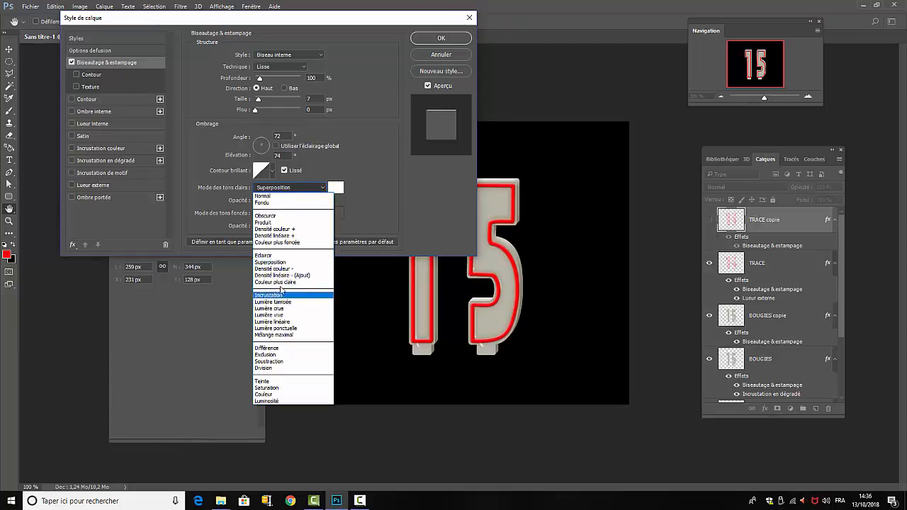
left_click(257, 298)
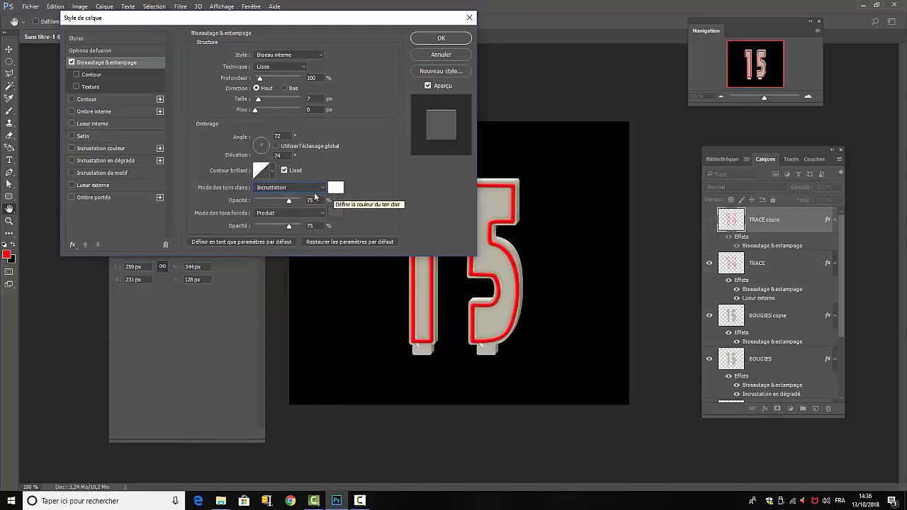
double_click(311, 200)
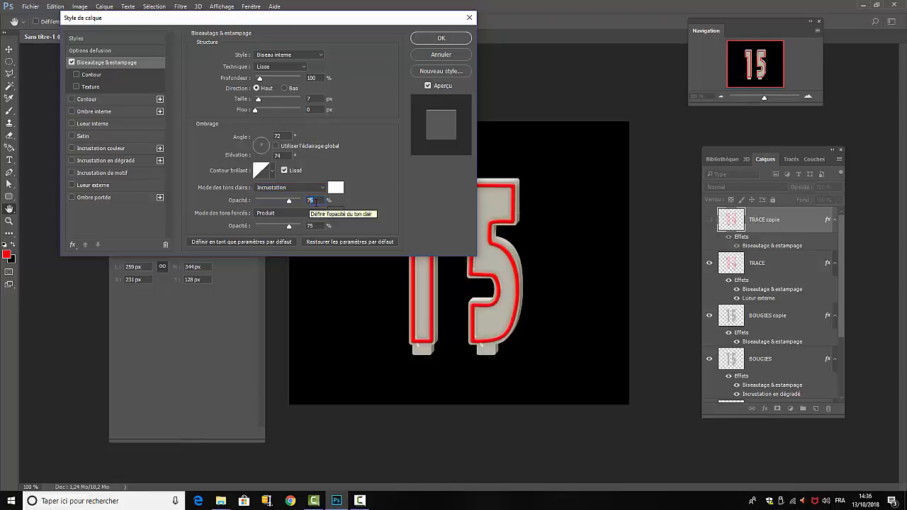
type("48")
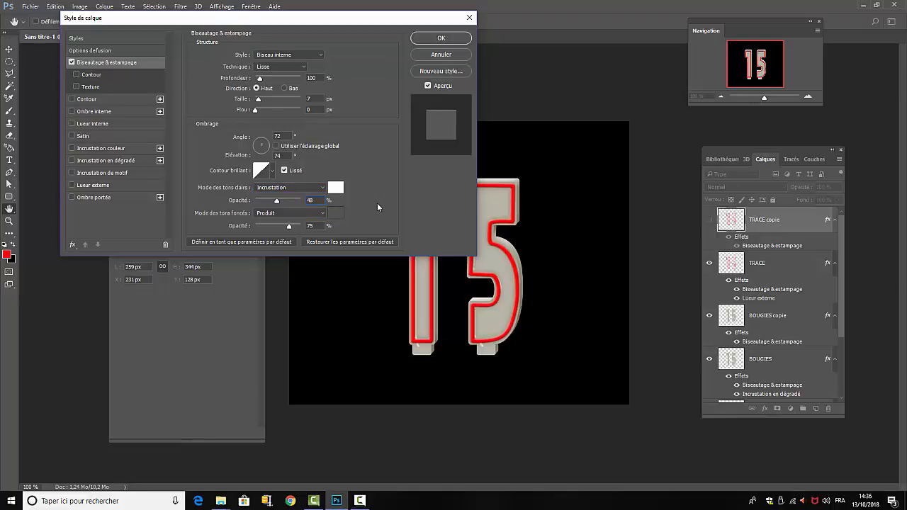
Step: Set the TRACE copie bevel's shadow colour to #000000, lower the shadow opacity to its minimum and apply the style
left_click(338, 214)
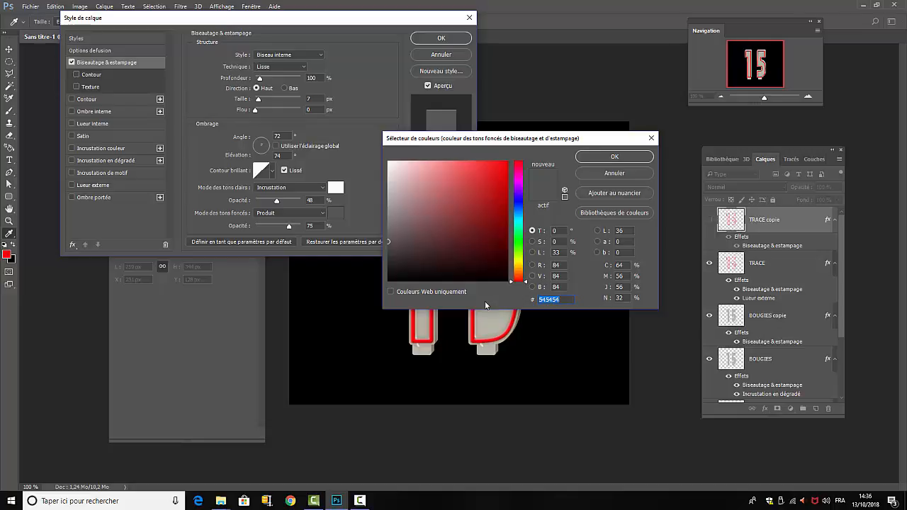
type("000000")
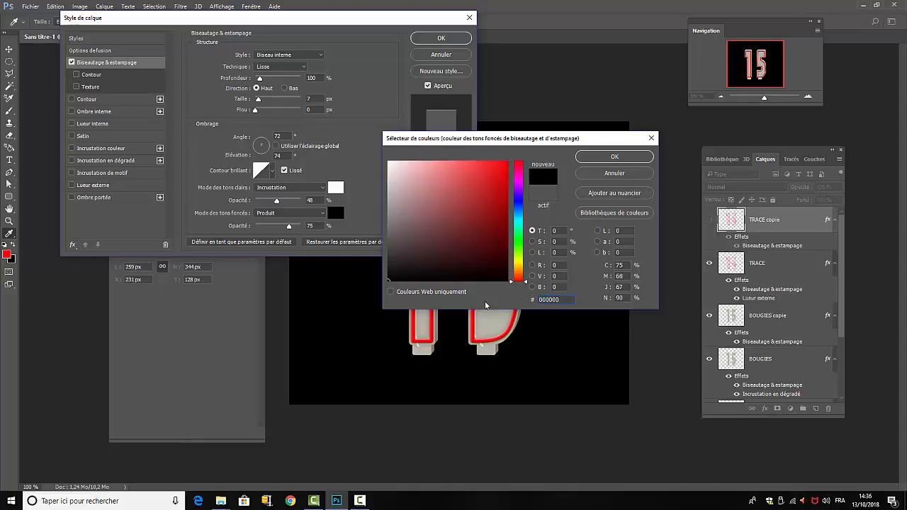
key("Return")
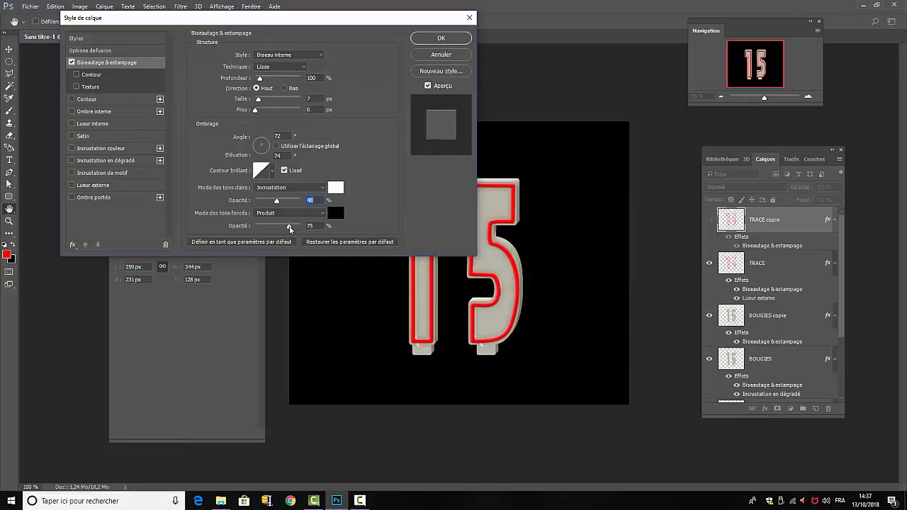
left_click_drag(289, 228, 254, 225)
left_click(446, 41)
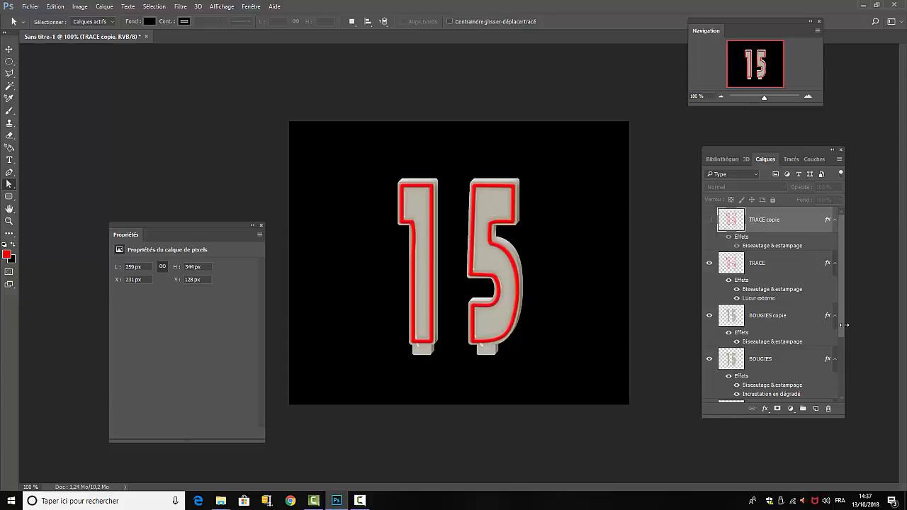
Step: Add a new empty layer directly above the BOUGIES EXTRUSION copie 12 layer
left_click_drag(840, 330, 842, 375)
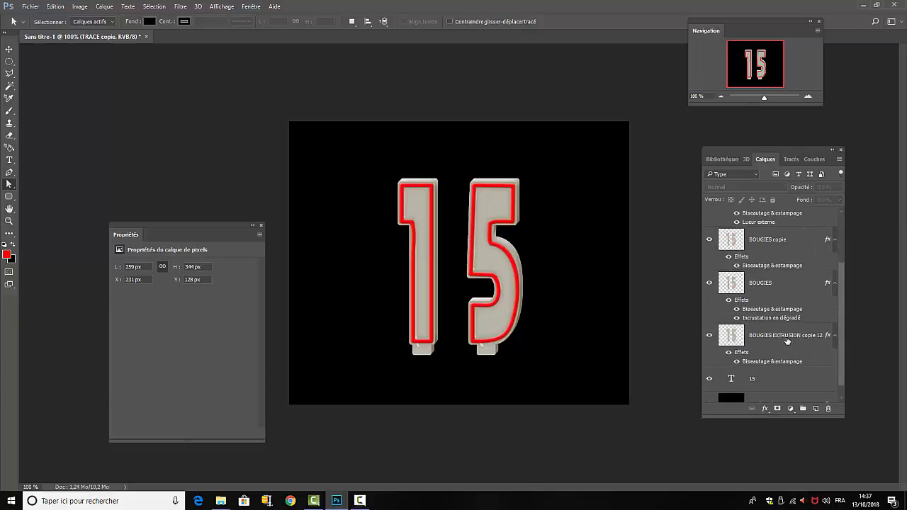
left_click(792, 343)
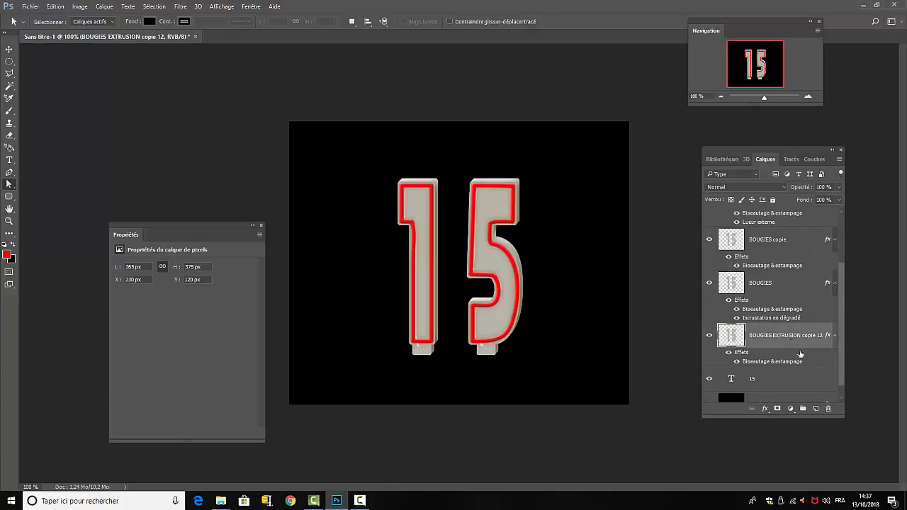
left_click(817, 410)
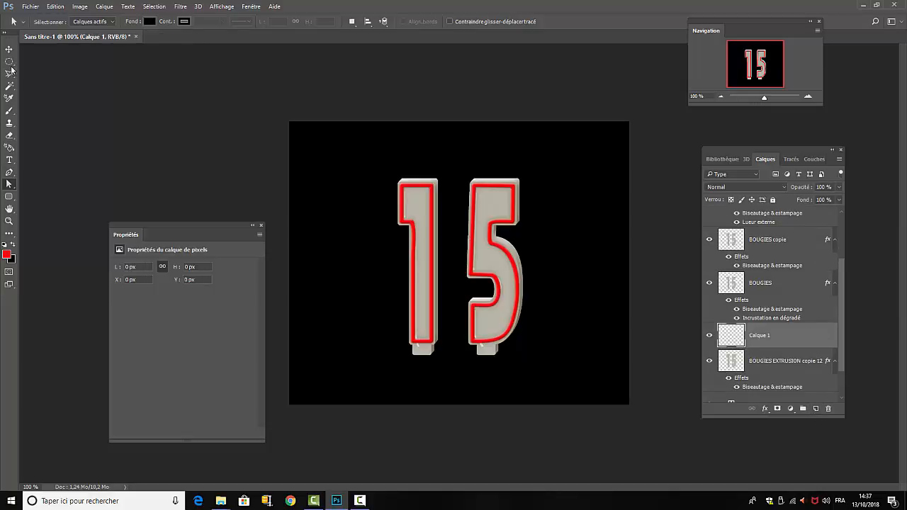
Step: Set up the Brush tool with a white (#ffffff) foreground colour and a 3 px size
left_click(9, 111)
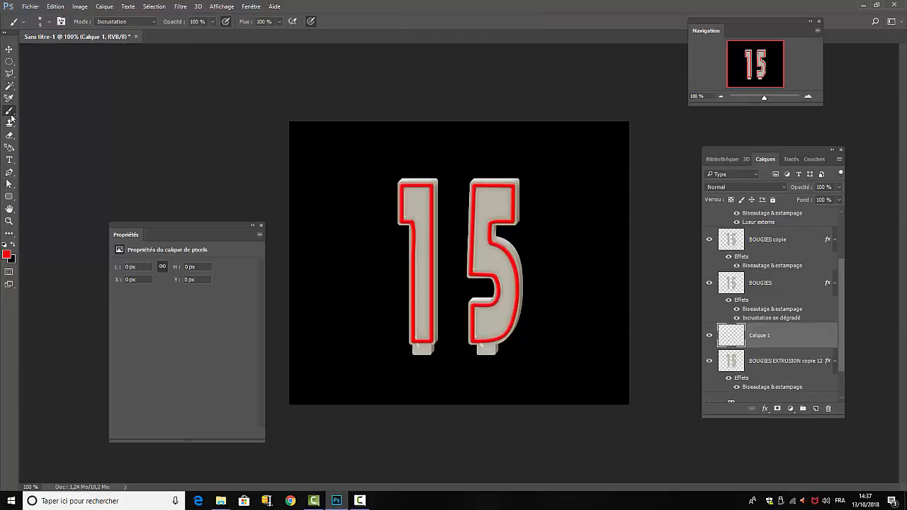
left_click(8, 256)
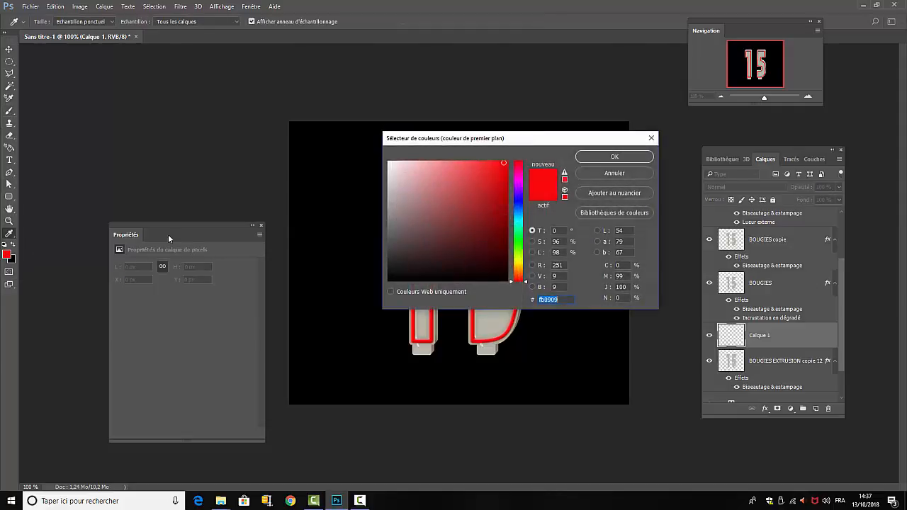
left_click(388, 161)
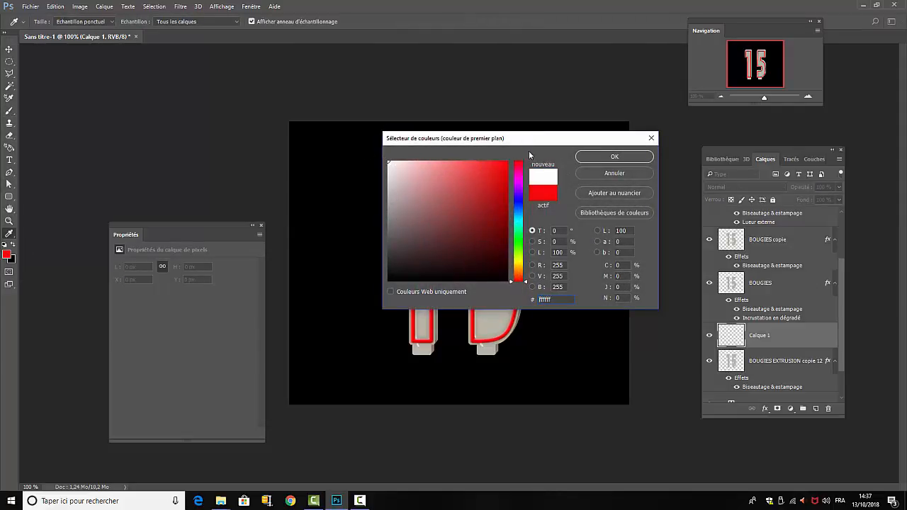
left_click(614, 157)
left_click(49, 22)
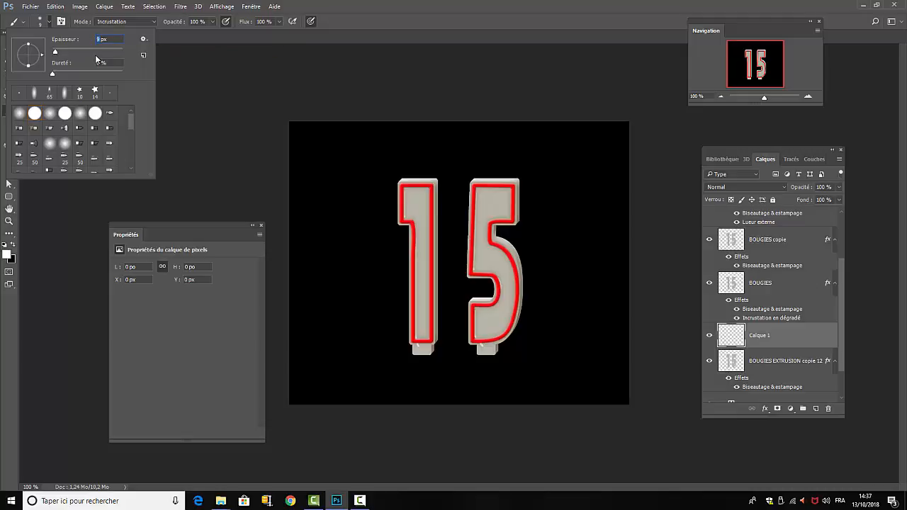
type("3")
Step: Paint small white highlights on the upper right corners of the 1 and the 5 and on the 5's outer curve
left_click_drag(764, 98, 771, 99)
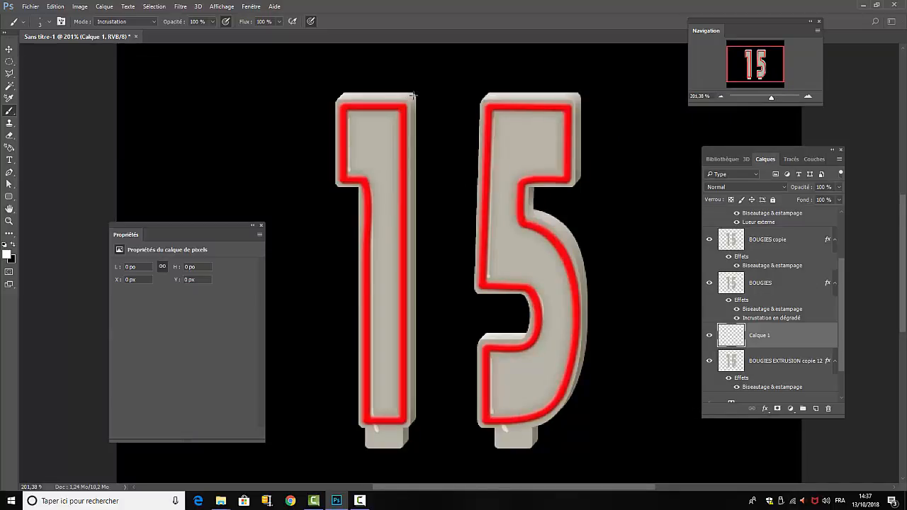
left_click(409, 97)
left_click(576, 98, "shift")
left_click(580, 261, "shift")
left_click(580, 261)
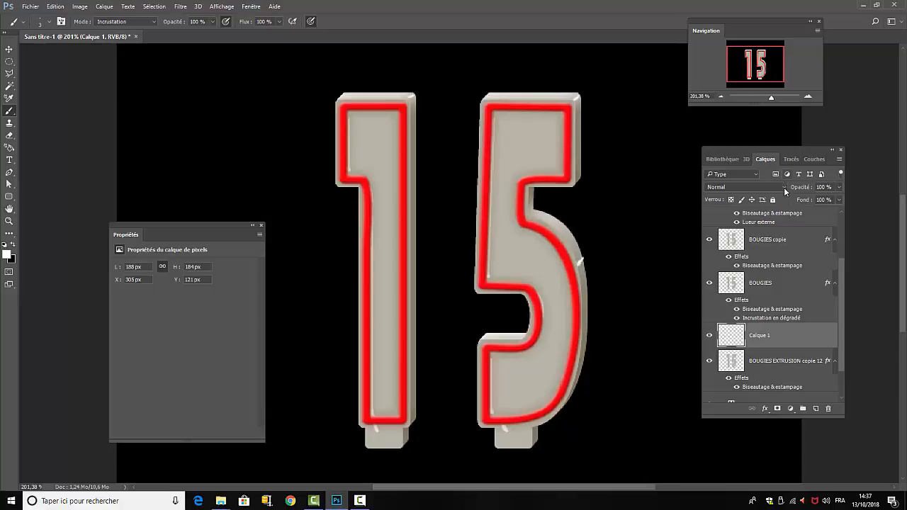
Step: Set the highlight layer's blend mode to Incrustation and its opacity to 49%
left_click(785, 190)
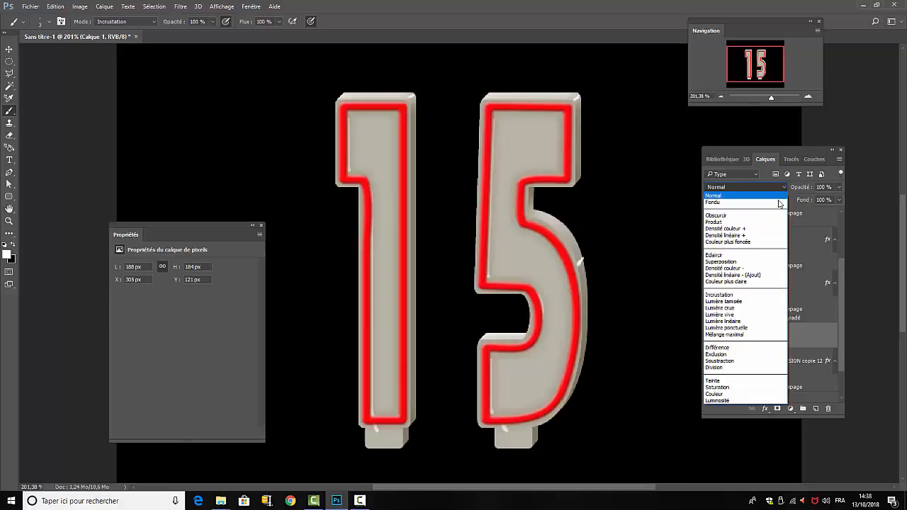
left_click(718, 295)
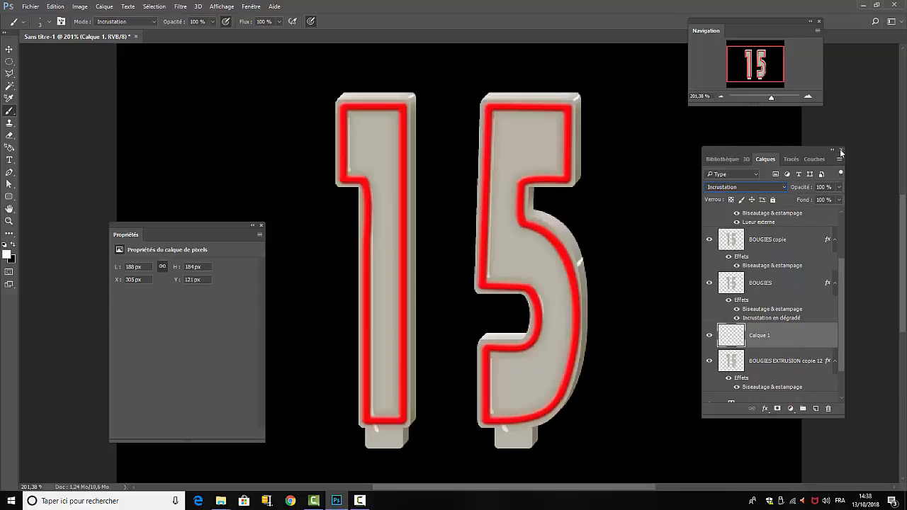
left_click_drag(840, 189, 809, 204)
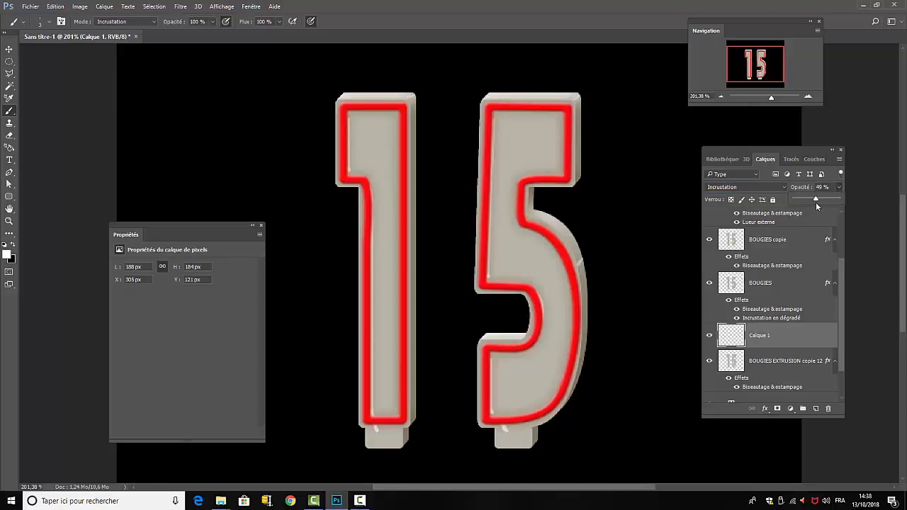
Step: Rename the highlight layer REFLET and switch to the Move tool
left_click(761, 339)
double_click(762, 336)
type("REFLET")
left_click(9, 49)
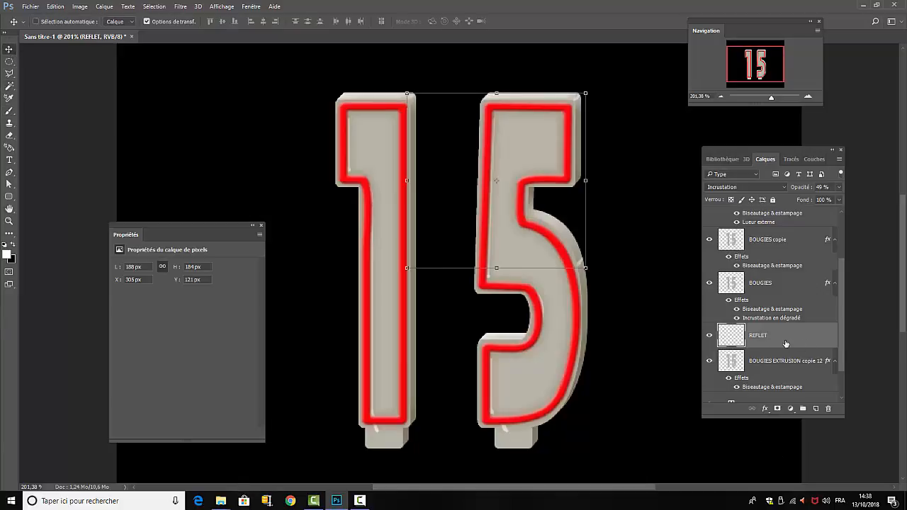
Step: Add a new layer directly below REFLET and name it BRUIT
left_click(816, 409)
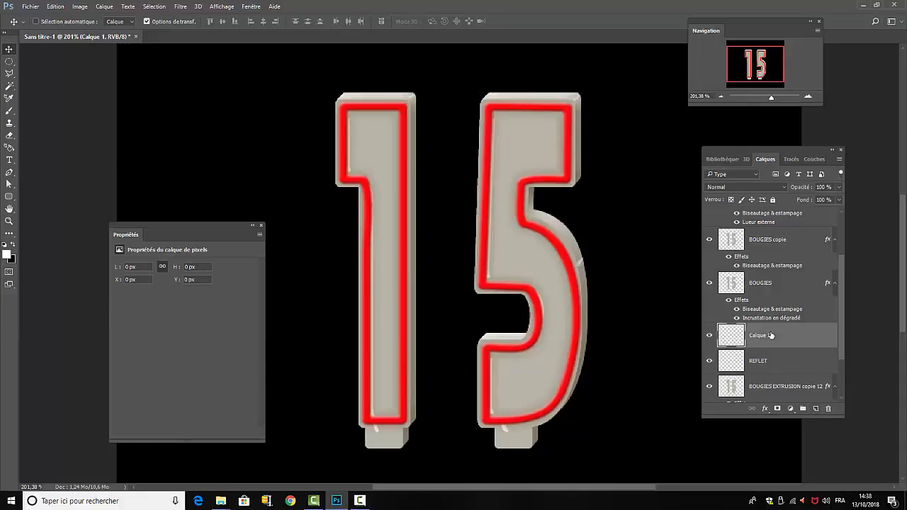
left_click_drag(777, 339, 783, 360)
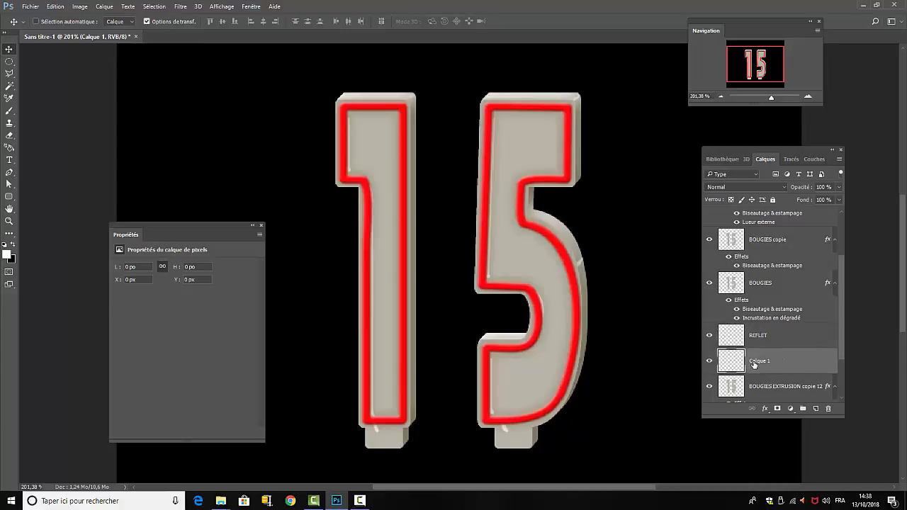
double_click(760, 361)
type("BRUIT")
key("Return")
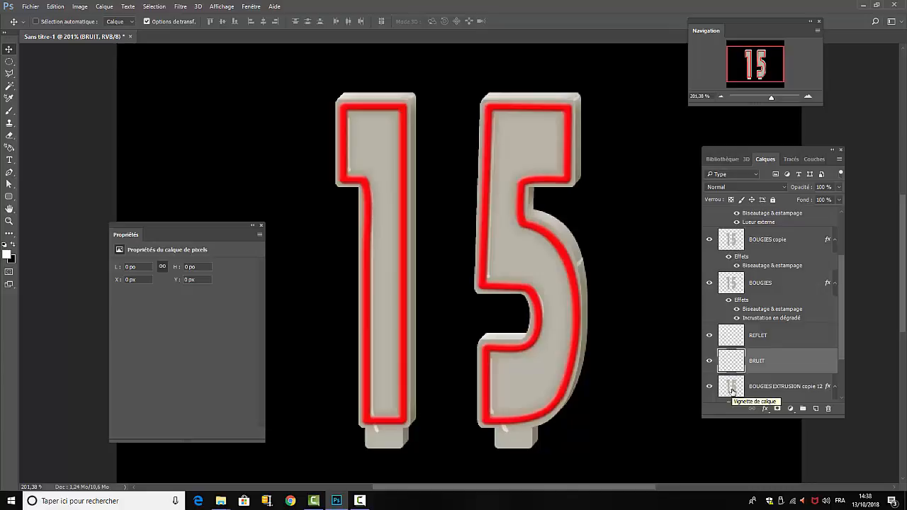
Step: Load the BOUGIES EXTRUSION copie 12 layer's outline as a selection and set the foreground colour to #C7B299
key("ctrl")
left_click(733, 391, "ctrl")
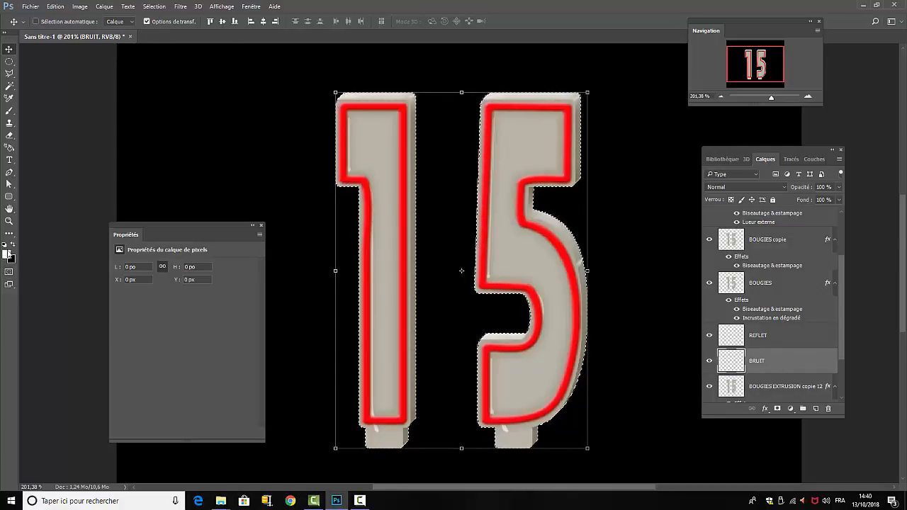
left_click(6, 257)
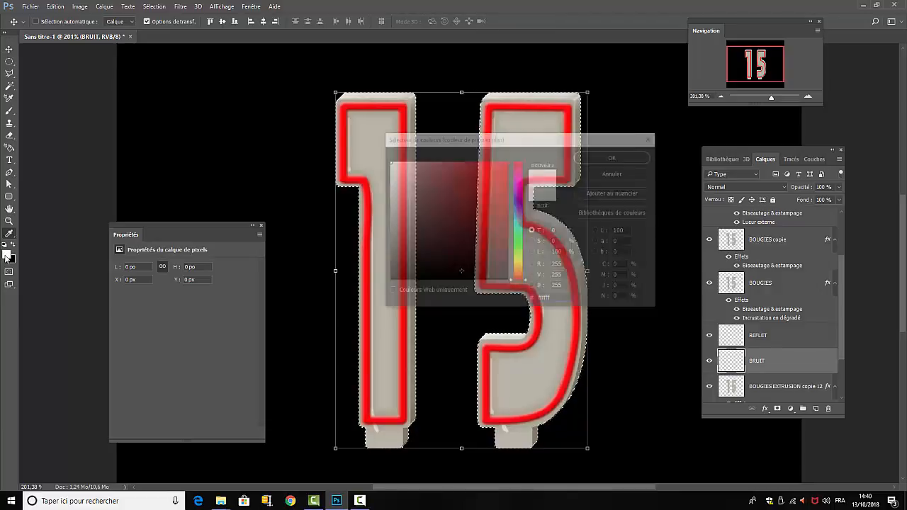
left_click(557, 300)
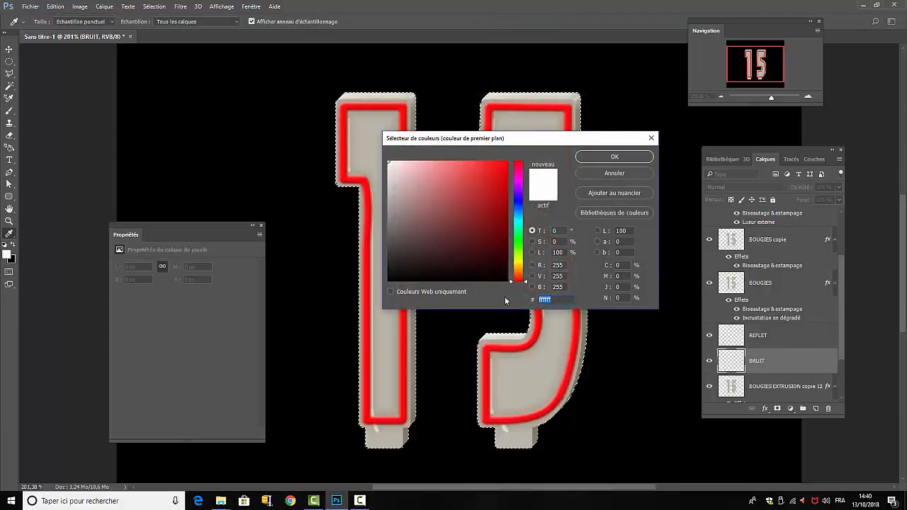
type("c")
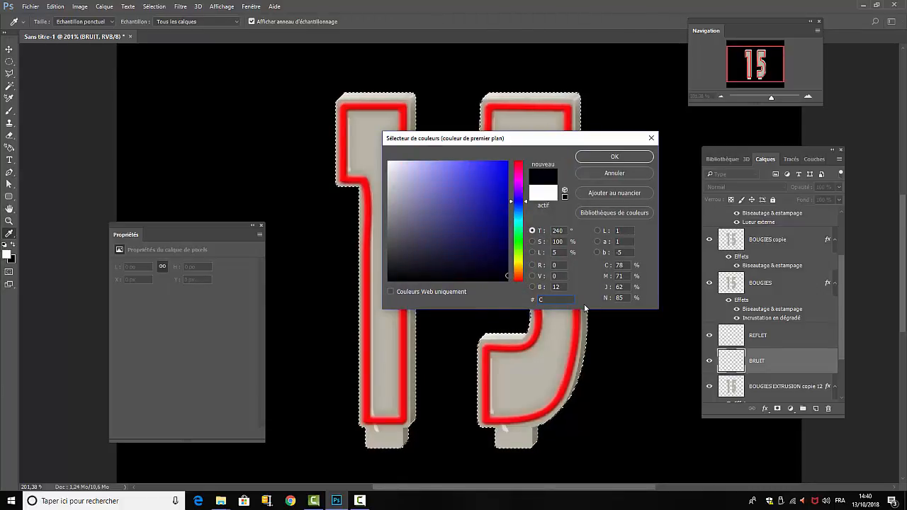
type("7b")
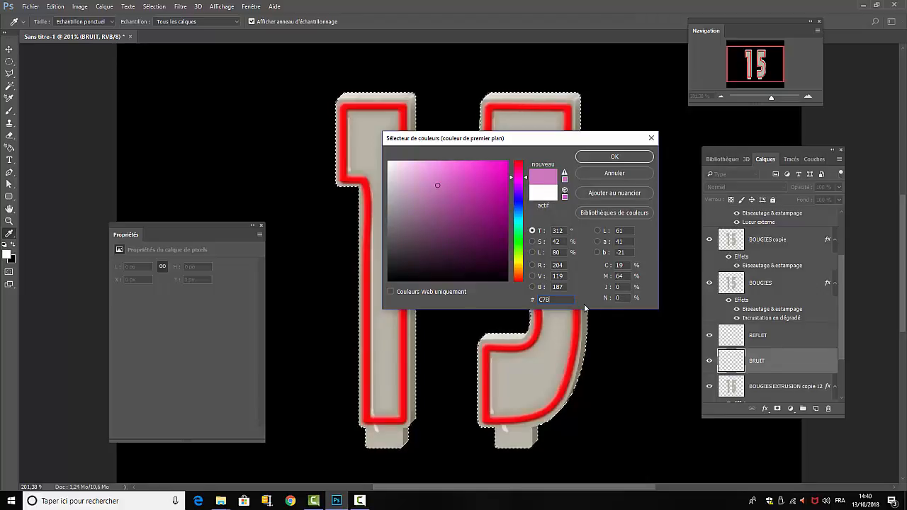
type("299")
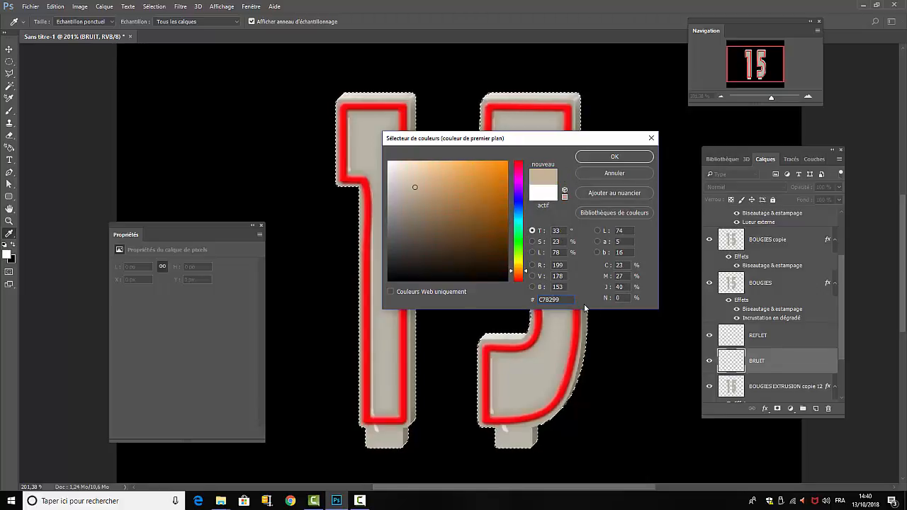
key("Return")
key("v")
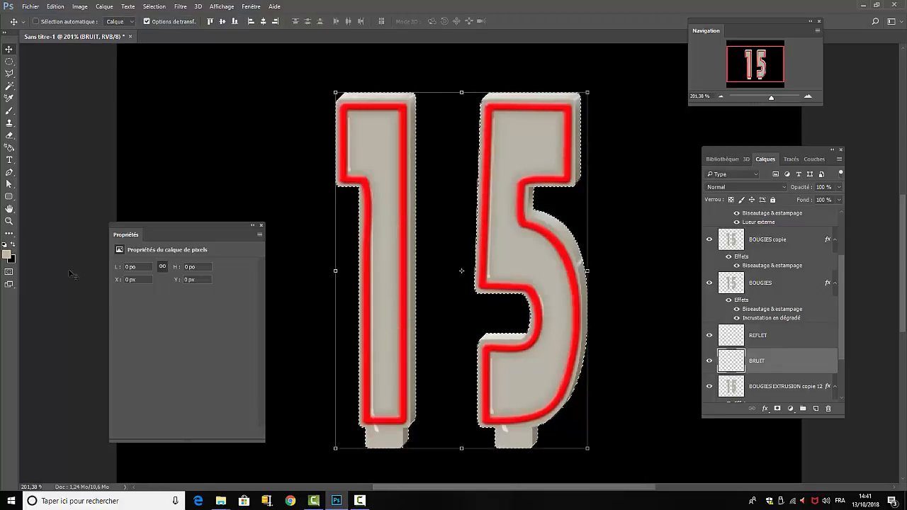
Step: Set the background colour to #A1A1A1
left_click(11, 260)
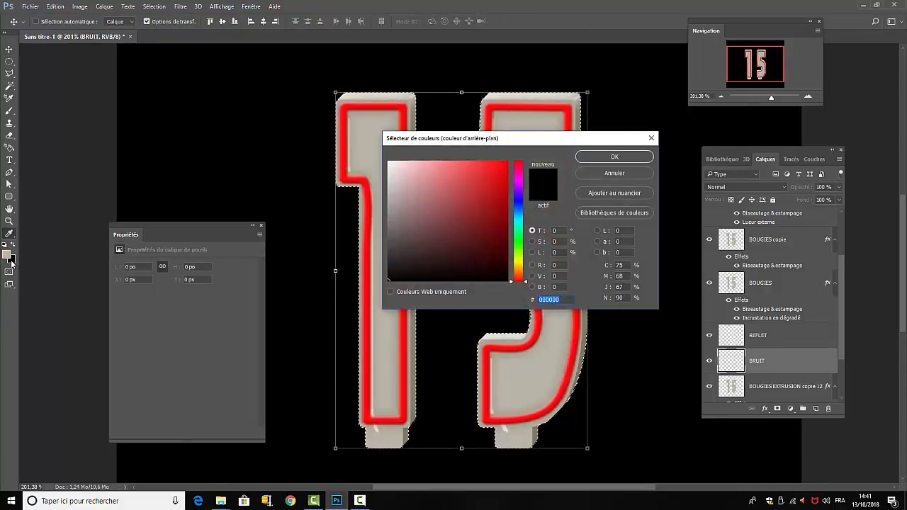
double_click(559, 301)
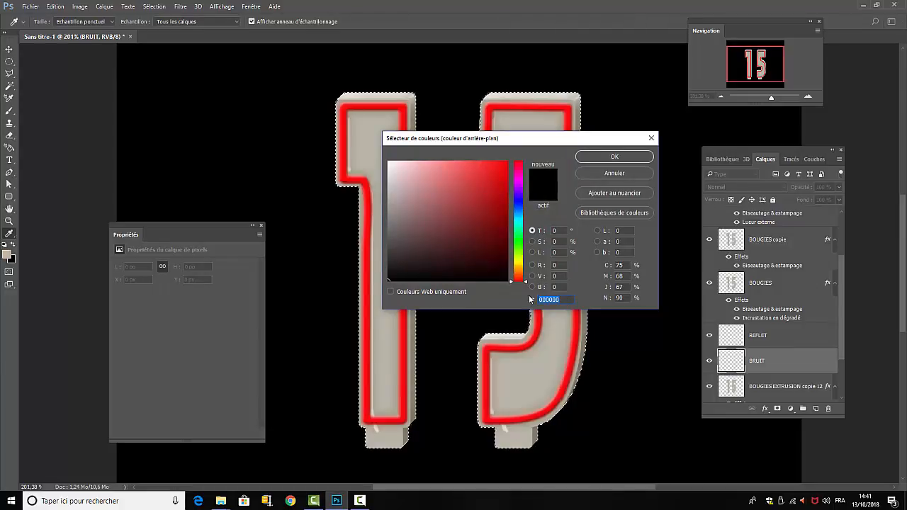
type("A")
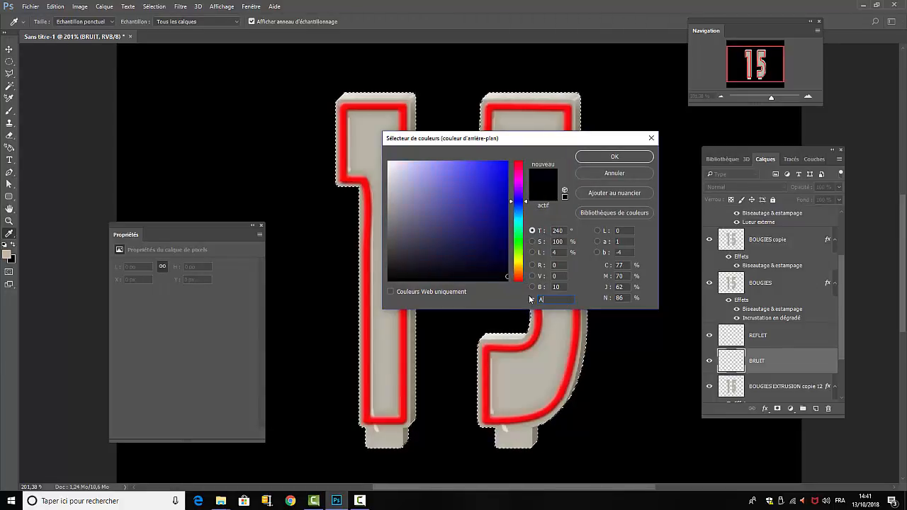
type("1A1")
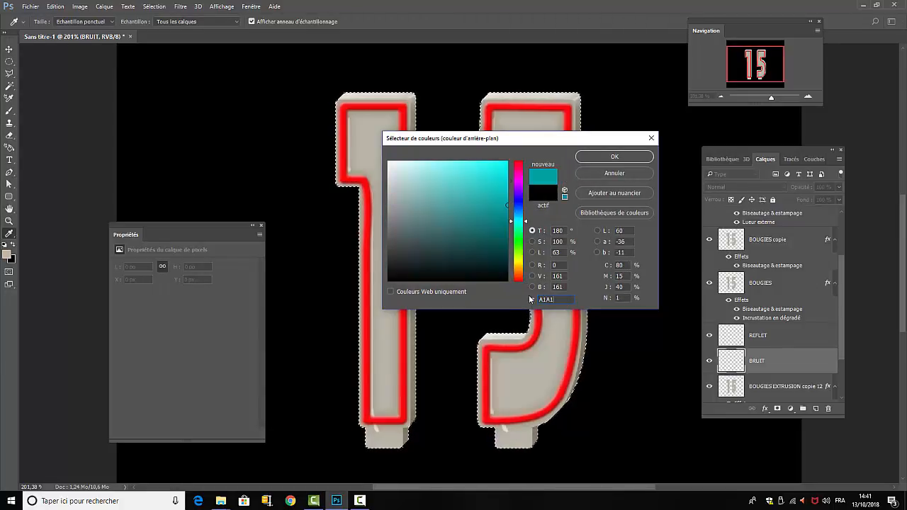
type("A1")
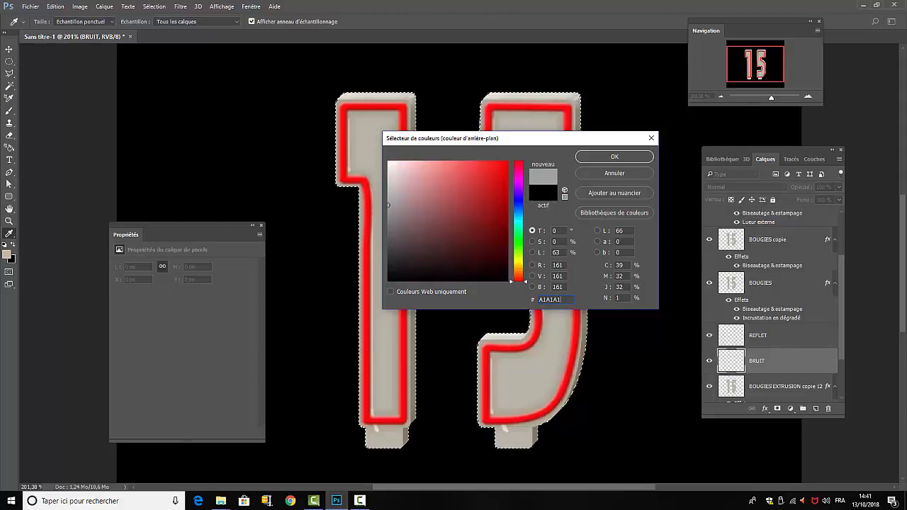
left_click(615, 157)
key("v")
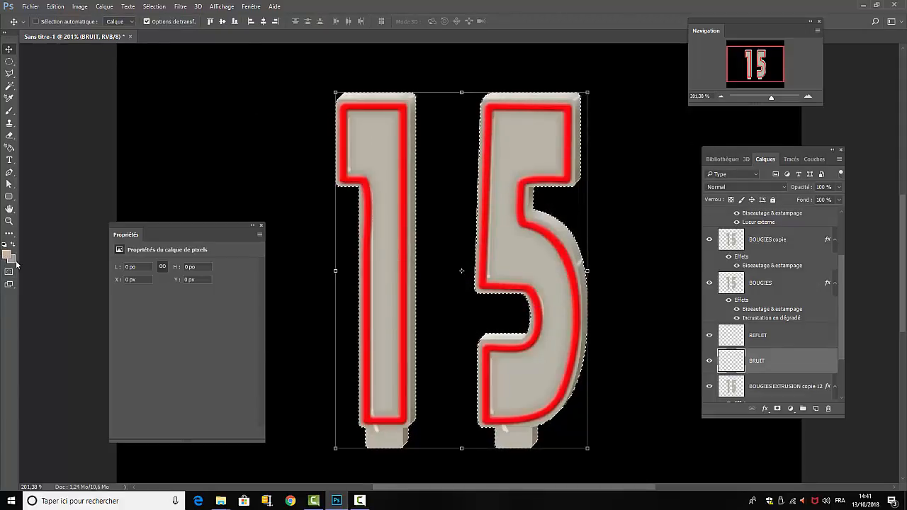
Step: Fill the selection on the BRUIT layer with the Nuages render filter
left_click(182, 7)
mouse_move(248, 166)
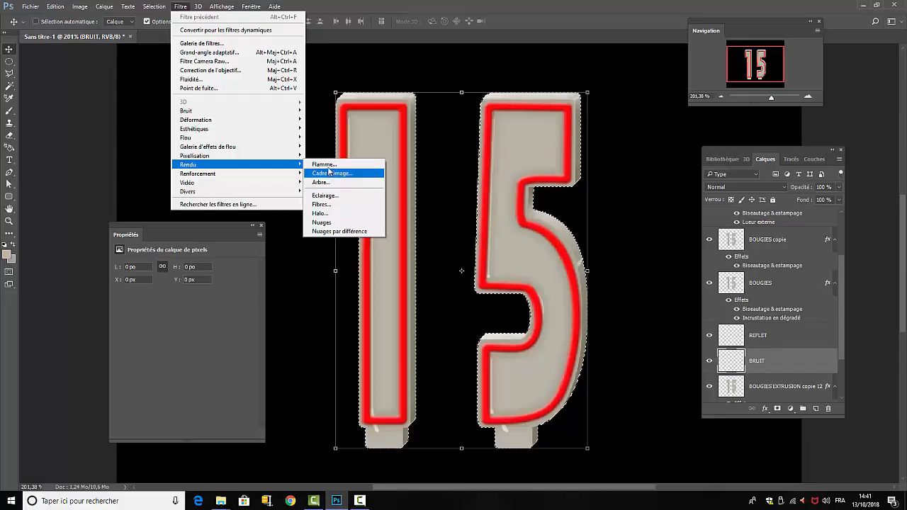
left_click(326, 225)
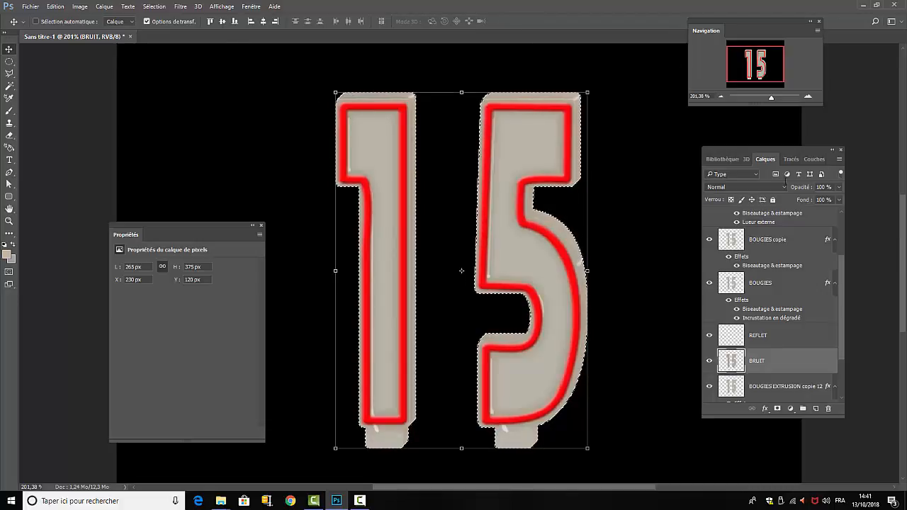
Step: Apply the Ajout de bruit filter to the BRUIT layer with a 5% quantity, Gaussienne distribution and Monochromatique off
left_click(180, 6)
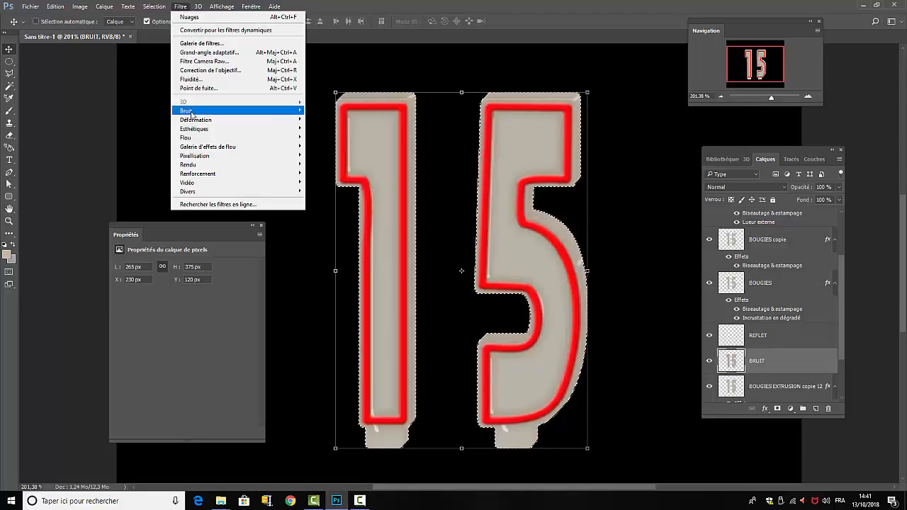
mouse_move(192, 113)
left_click(345, 114)
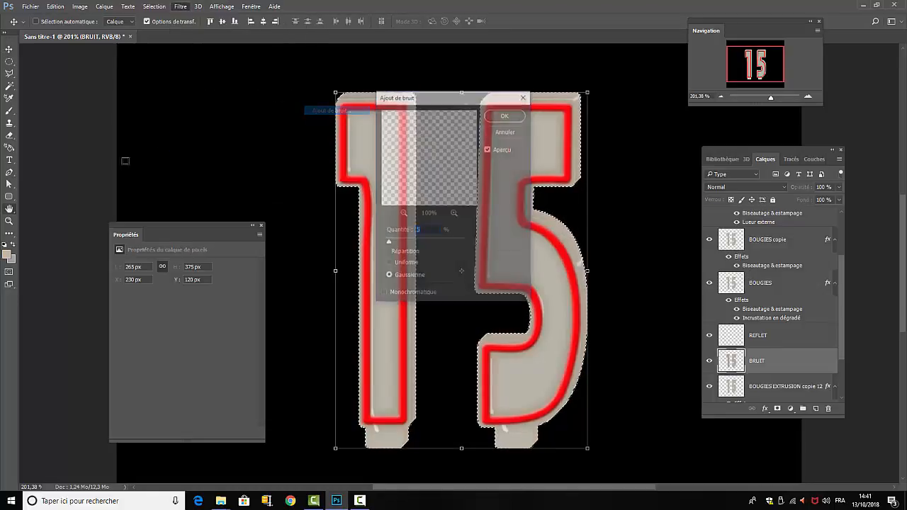
left_click_drag(428, 100, 175, 85)
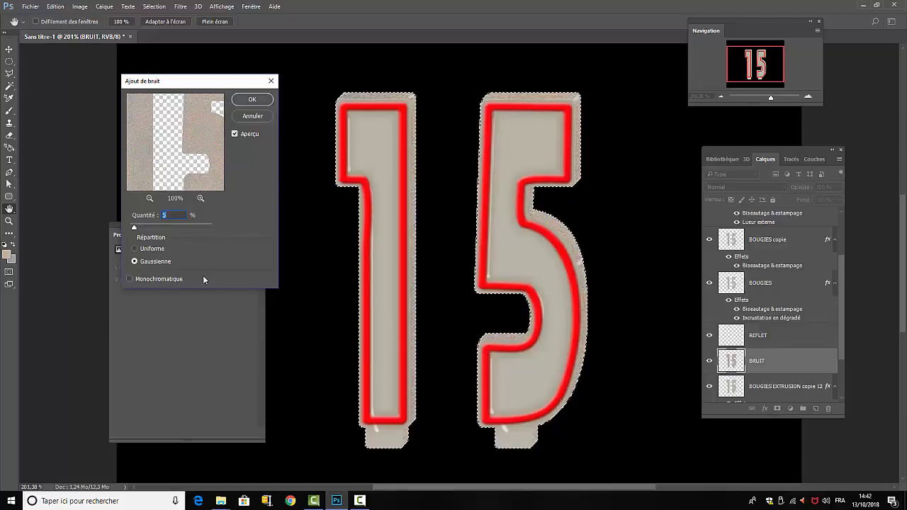
left_click(248, 100)
key("v")
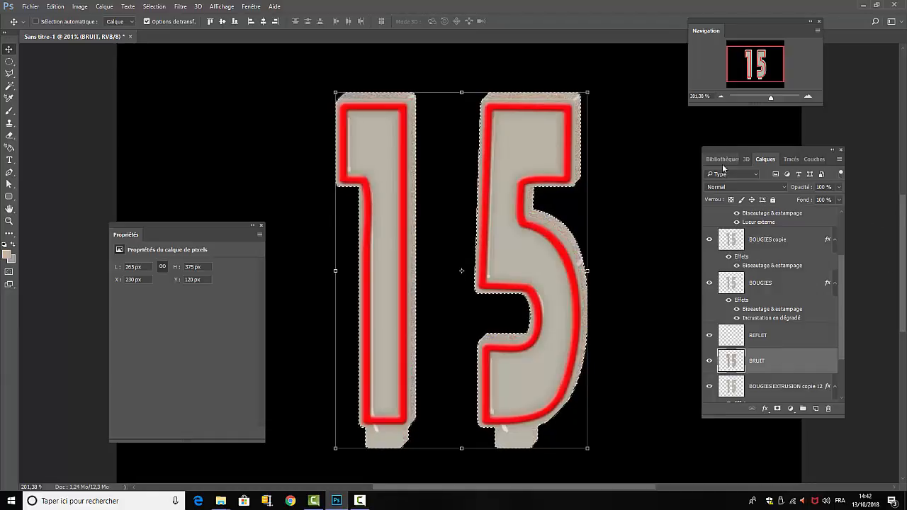
Step: Blend the BRUIT layer in Produit mode at 20% opacity and clear the selection around the candles
left_click(784, 187)
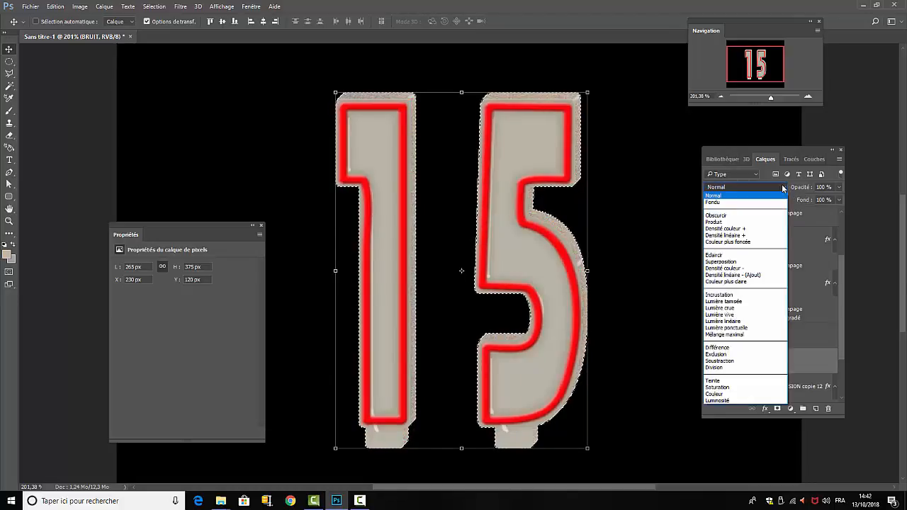
left_click(714, 222)
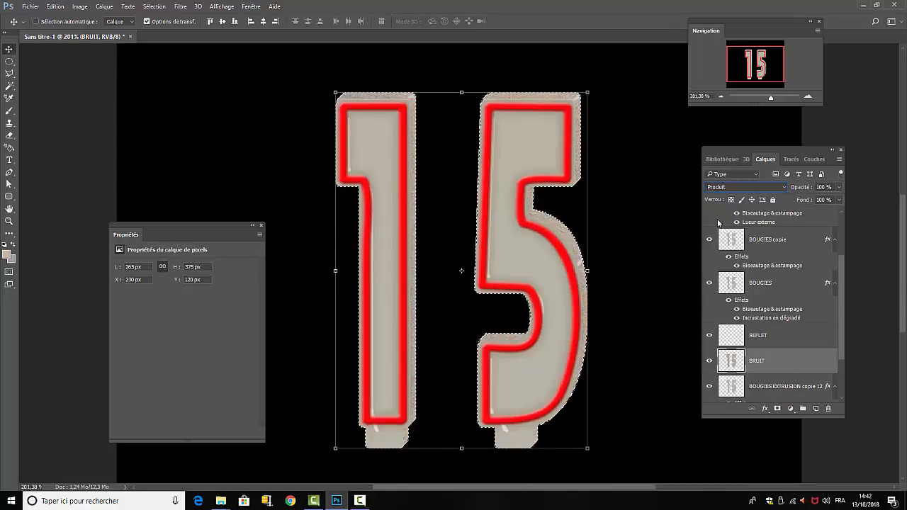
left_click(839, 187)
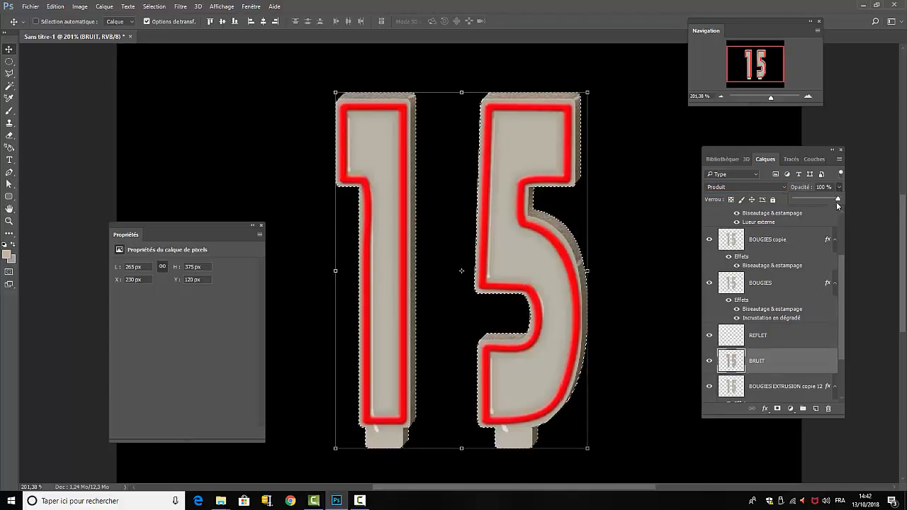
left_click_drag(839, 202, 822, 203)
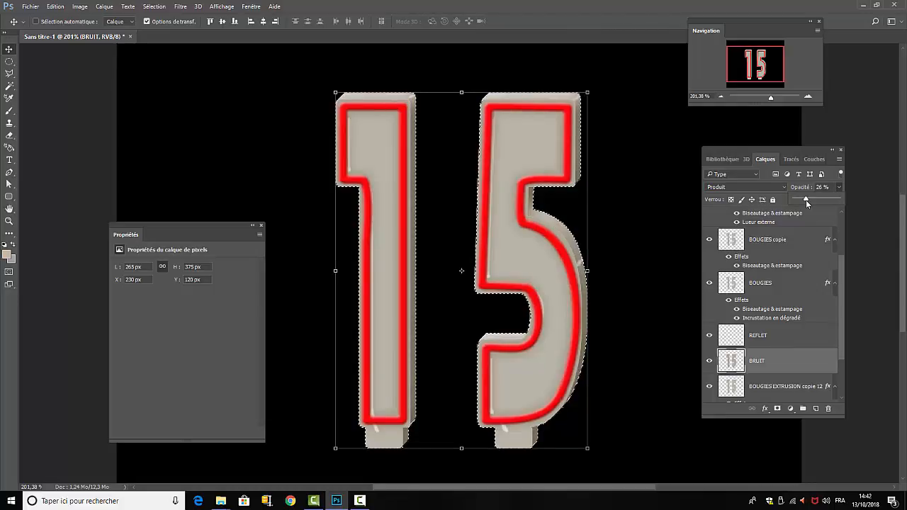
left_click_drag(808, 200, 804, 200)
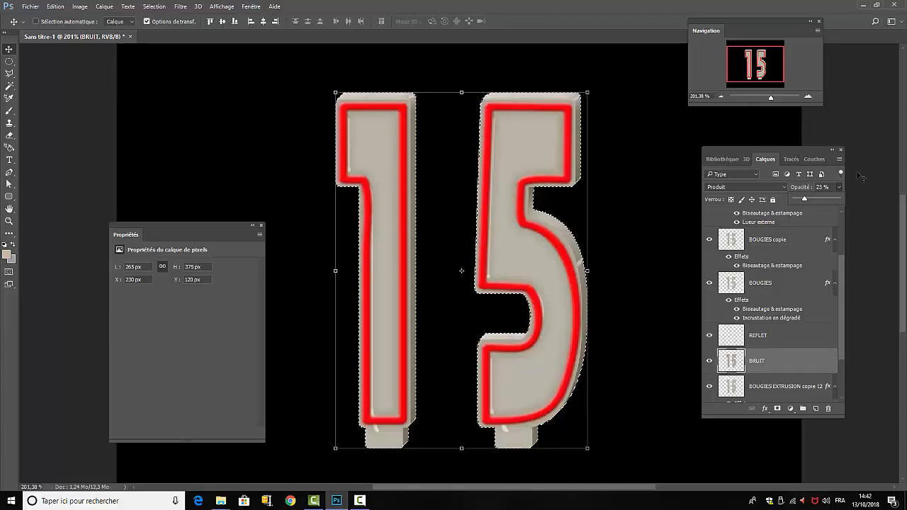
left_click_drag(824, 187, 808, 190)
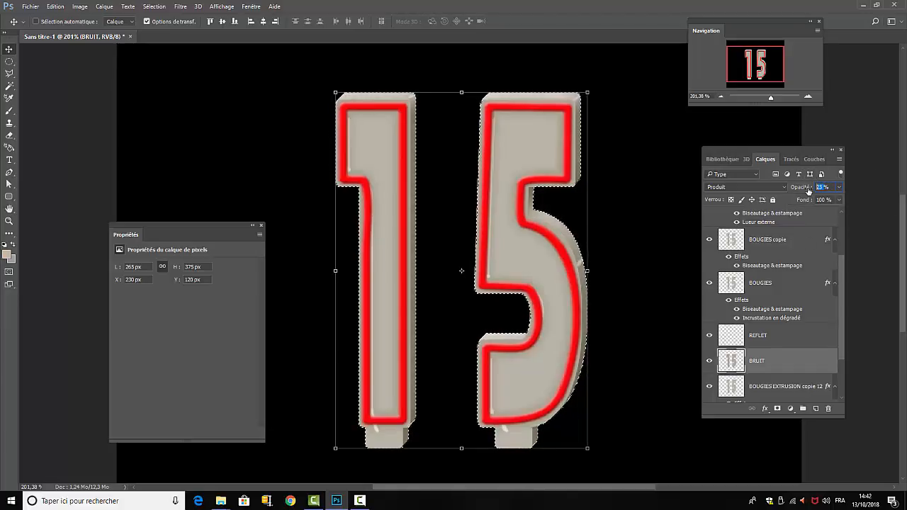
type("20")
left_click(154, 6)
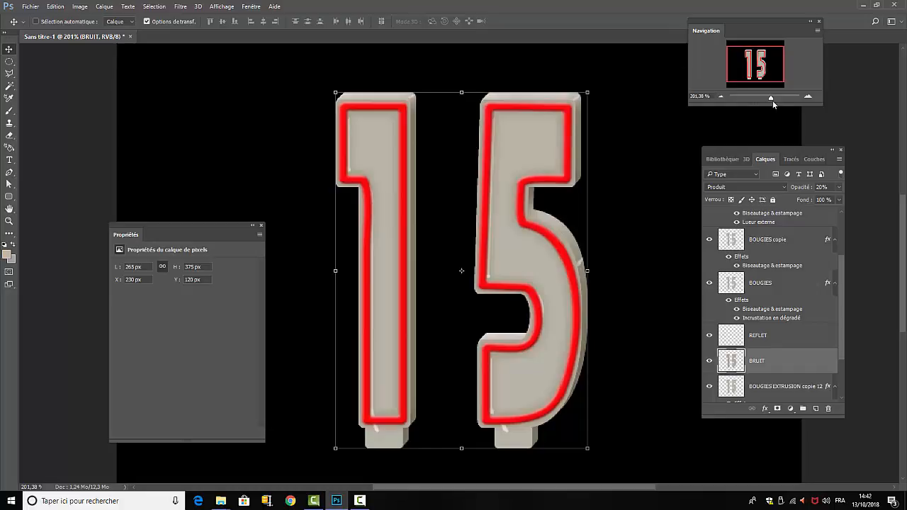
left_click_drag(771, 97, 769, 98)
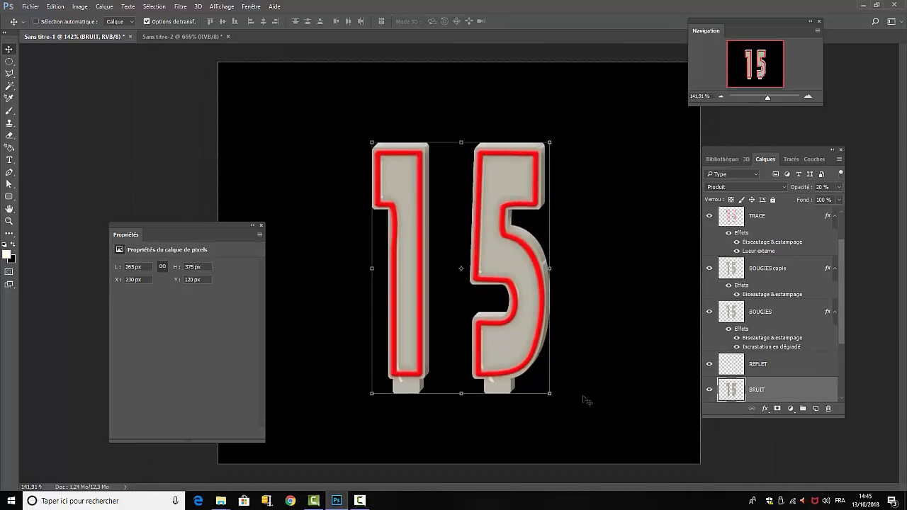